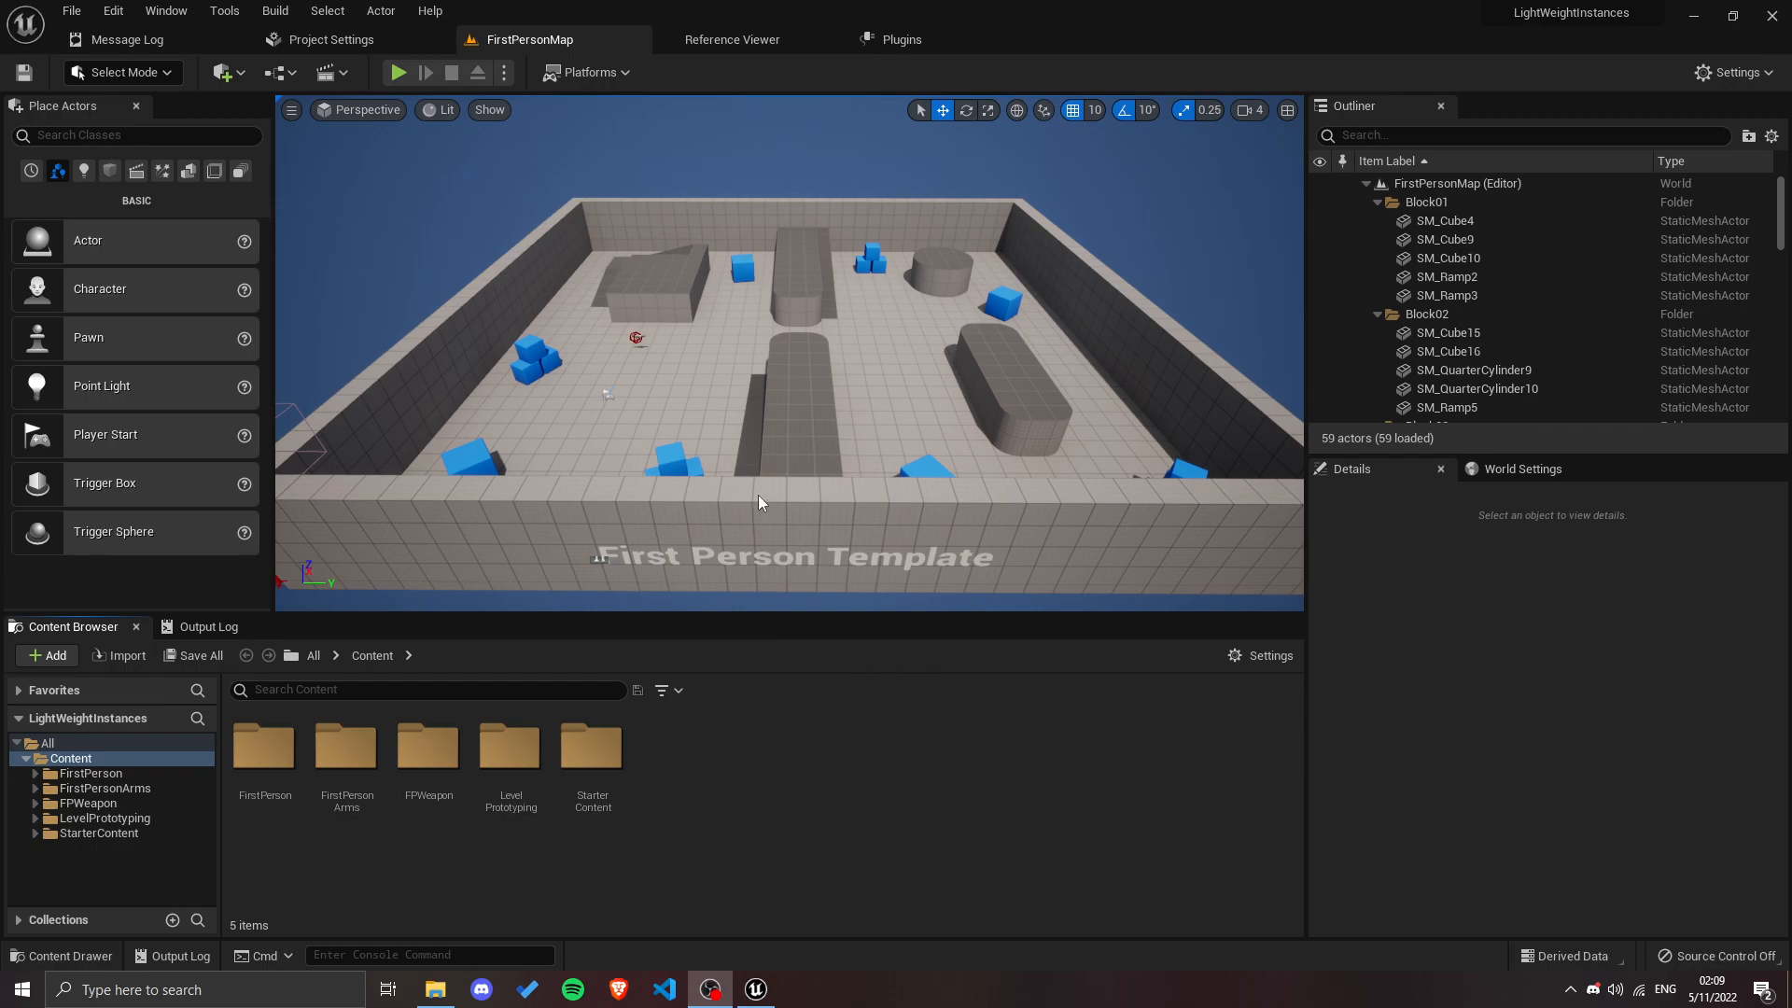
Step: Enable the LightWeightInstancesEditor plugin and restart the editor to apply it
click(902, 47)
text(light w)
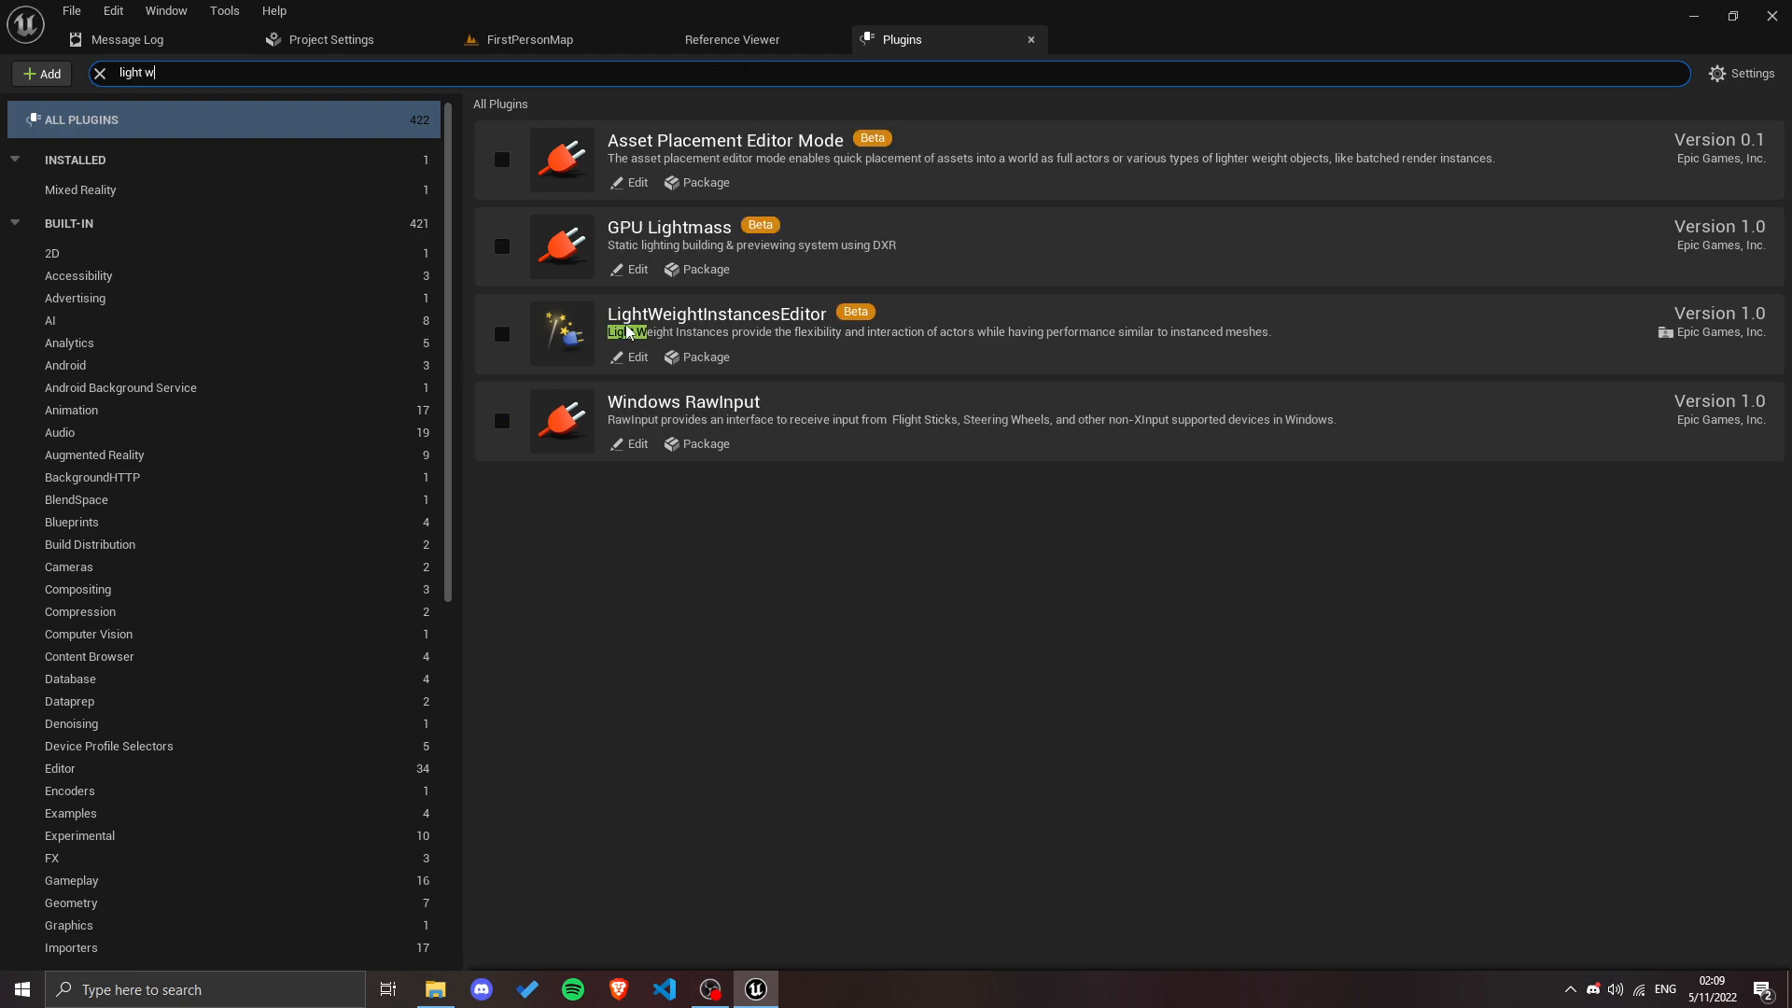
click(501, 338)
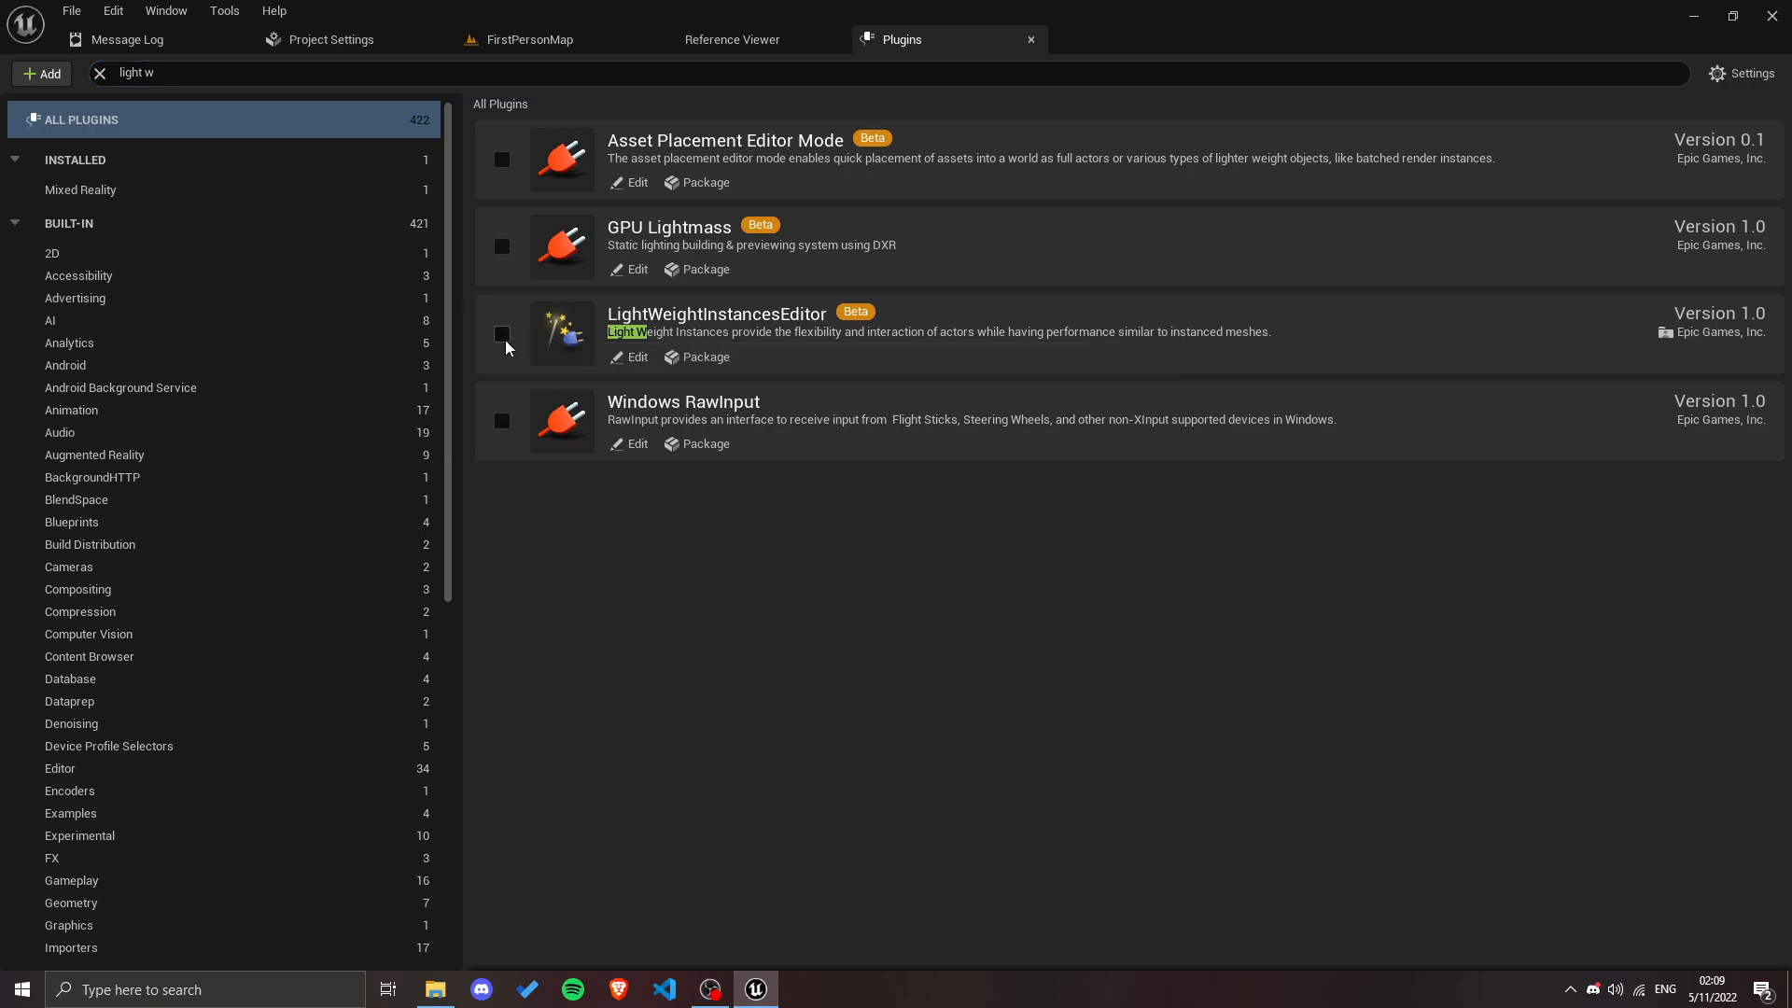
click(1040, 545)
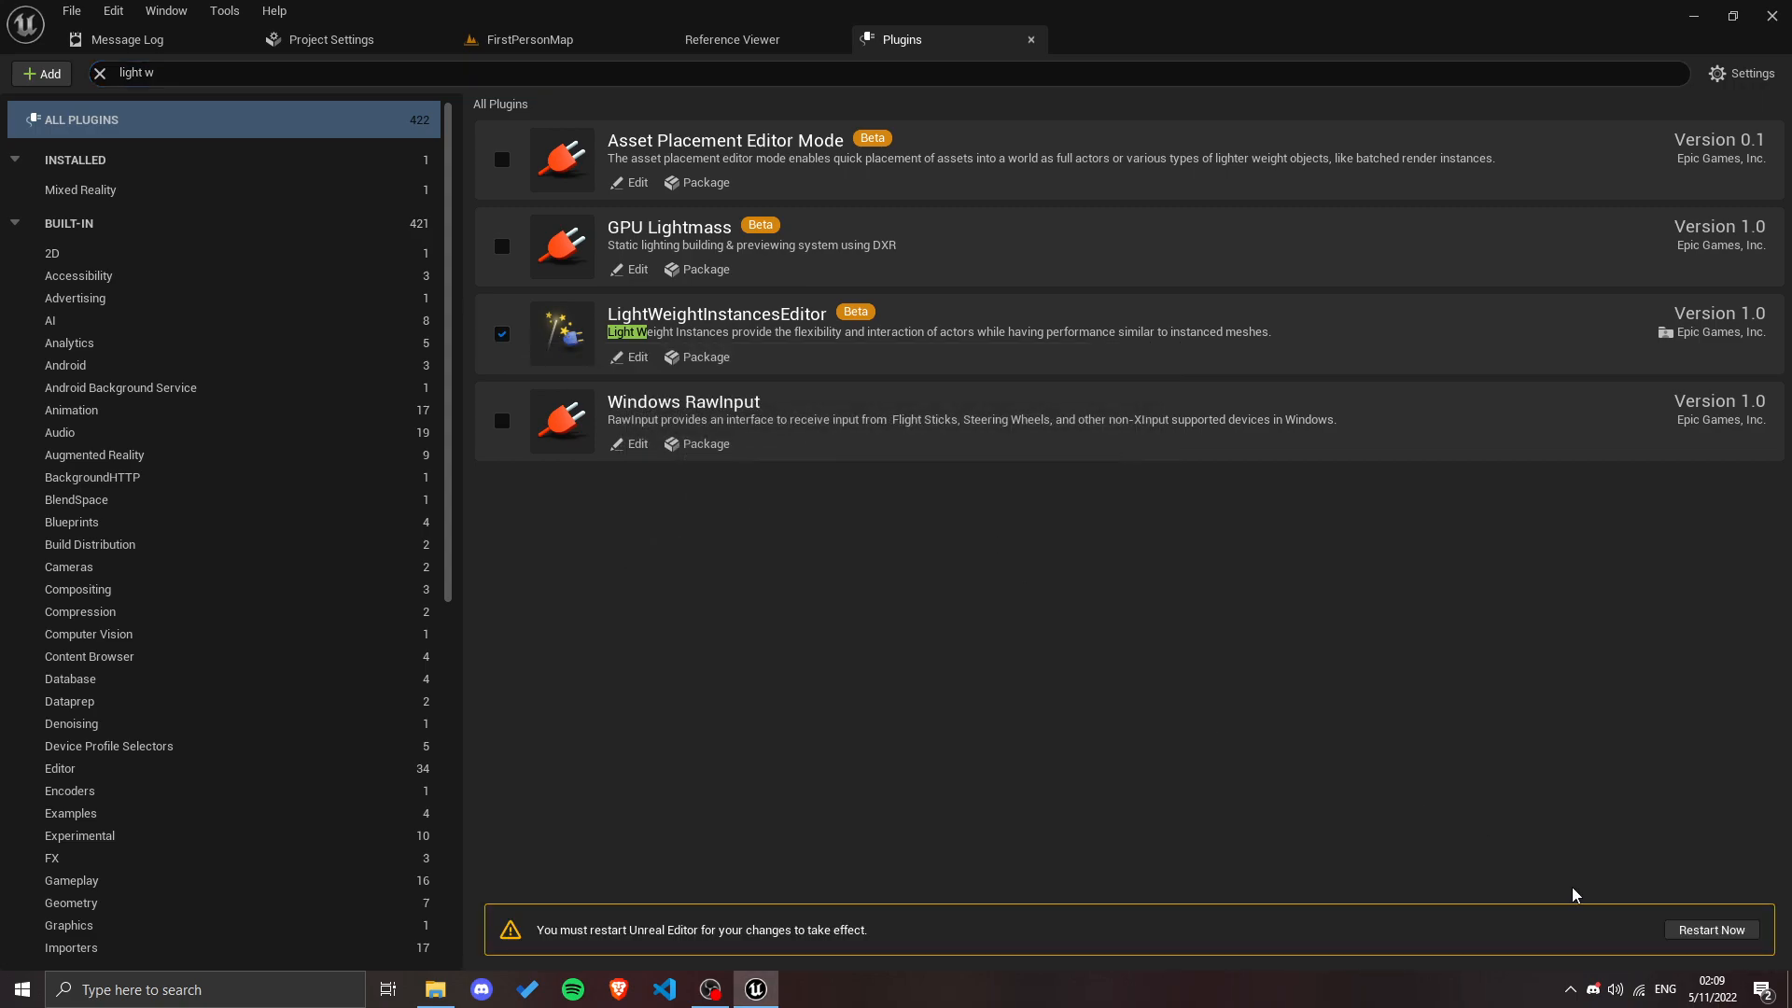
click(1710, 930)
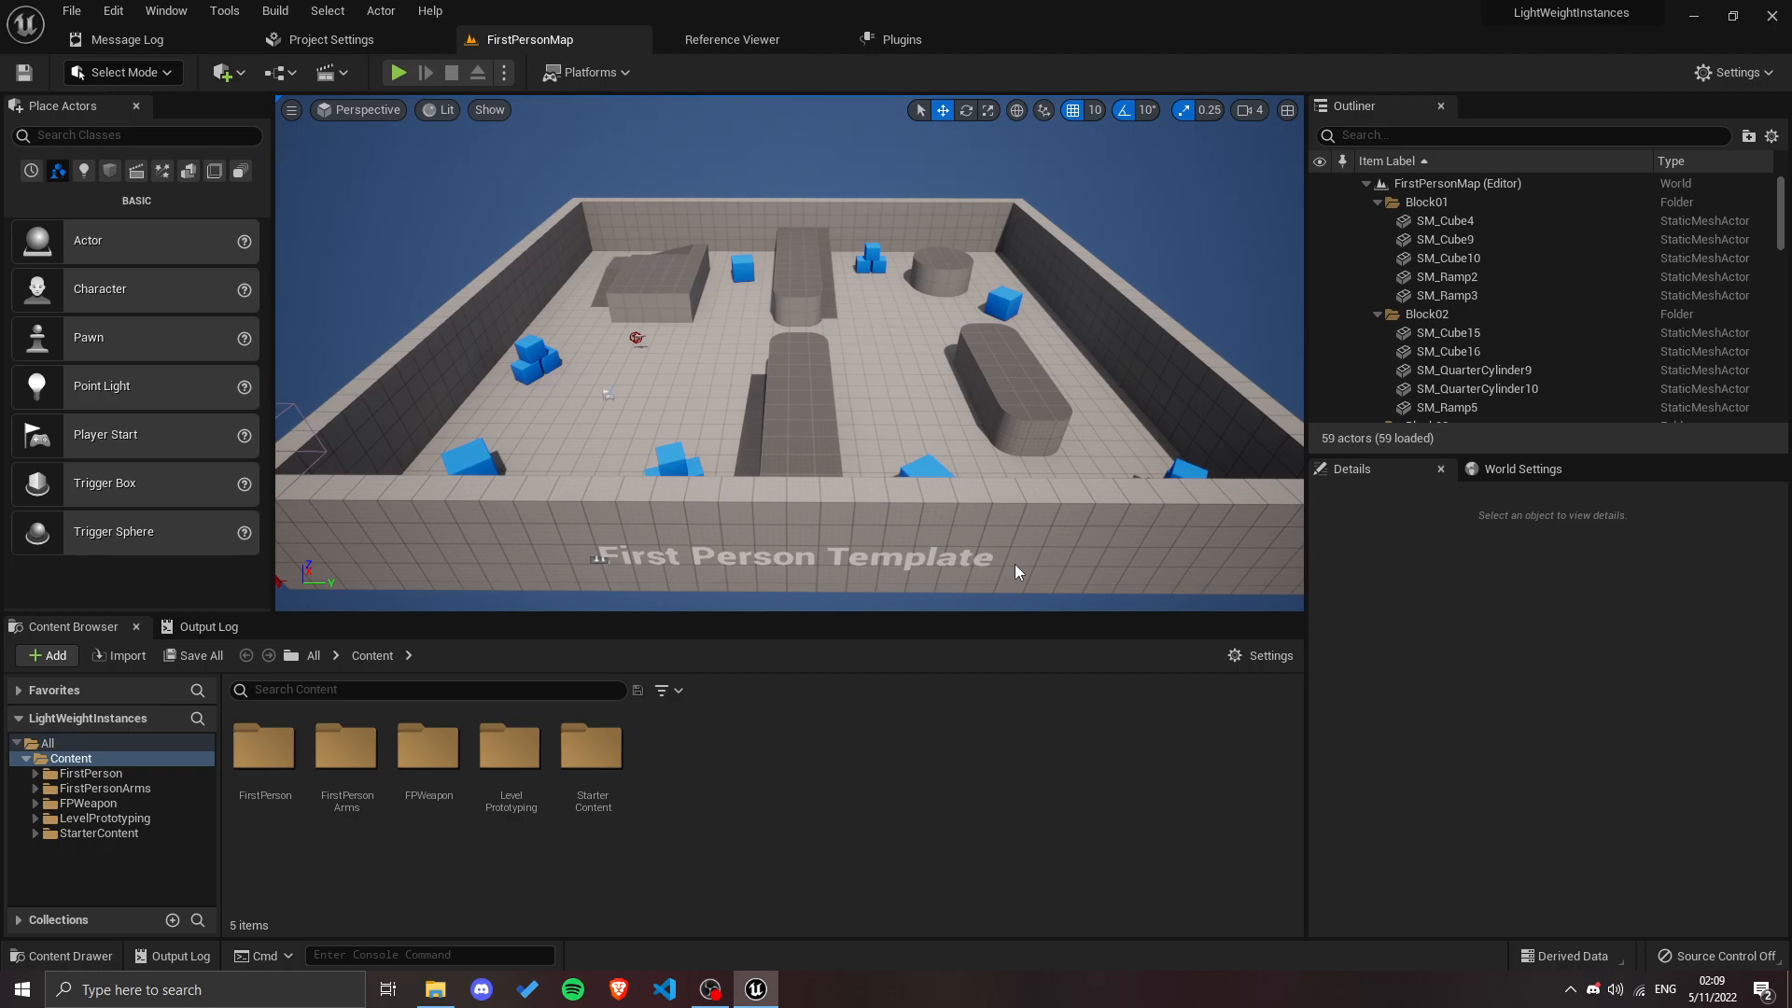
Step: Create a Blueprint class in the Content folder with LightWeightInstanceStaticMeshManager as its parent class
right_click(793, 769)
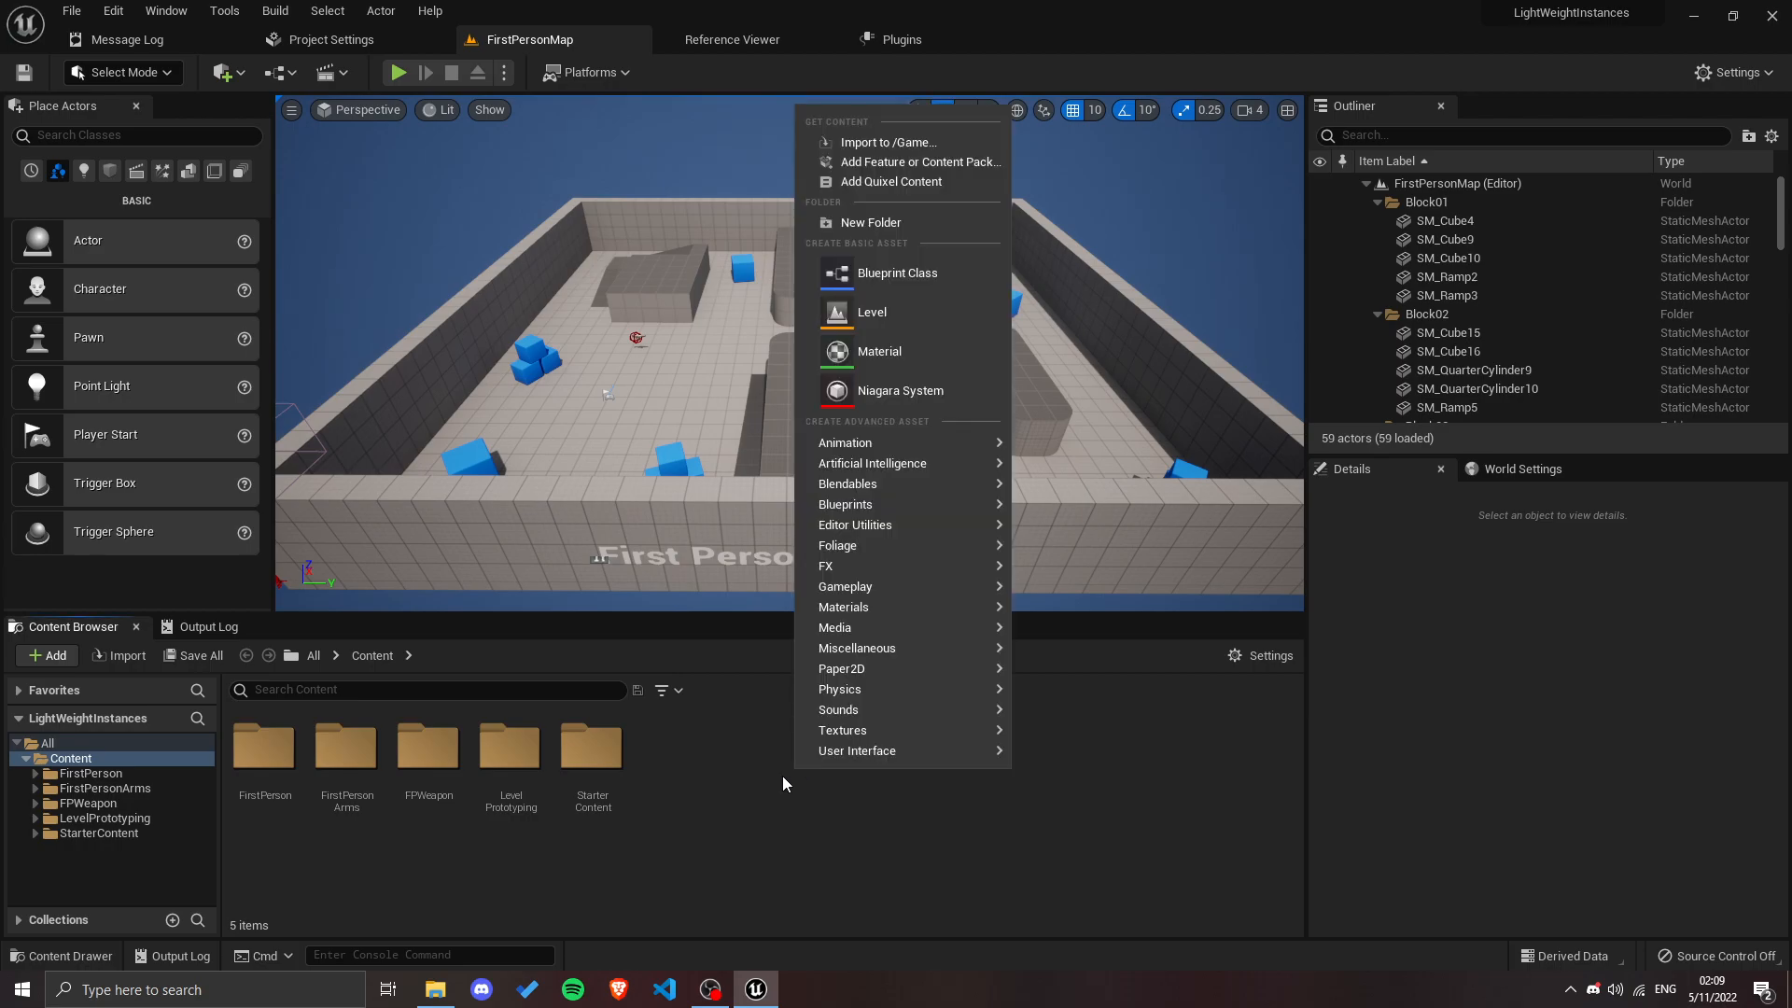
click(916, 273)
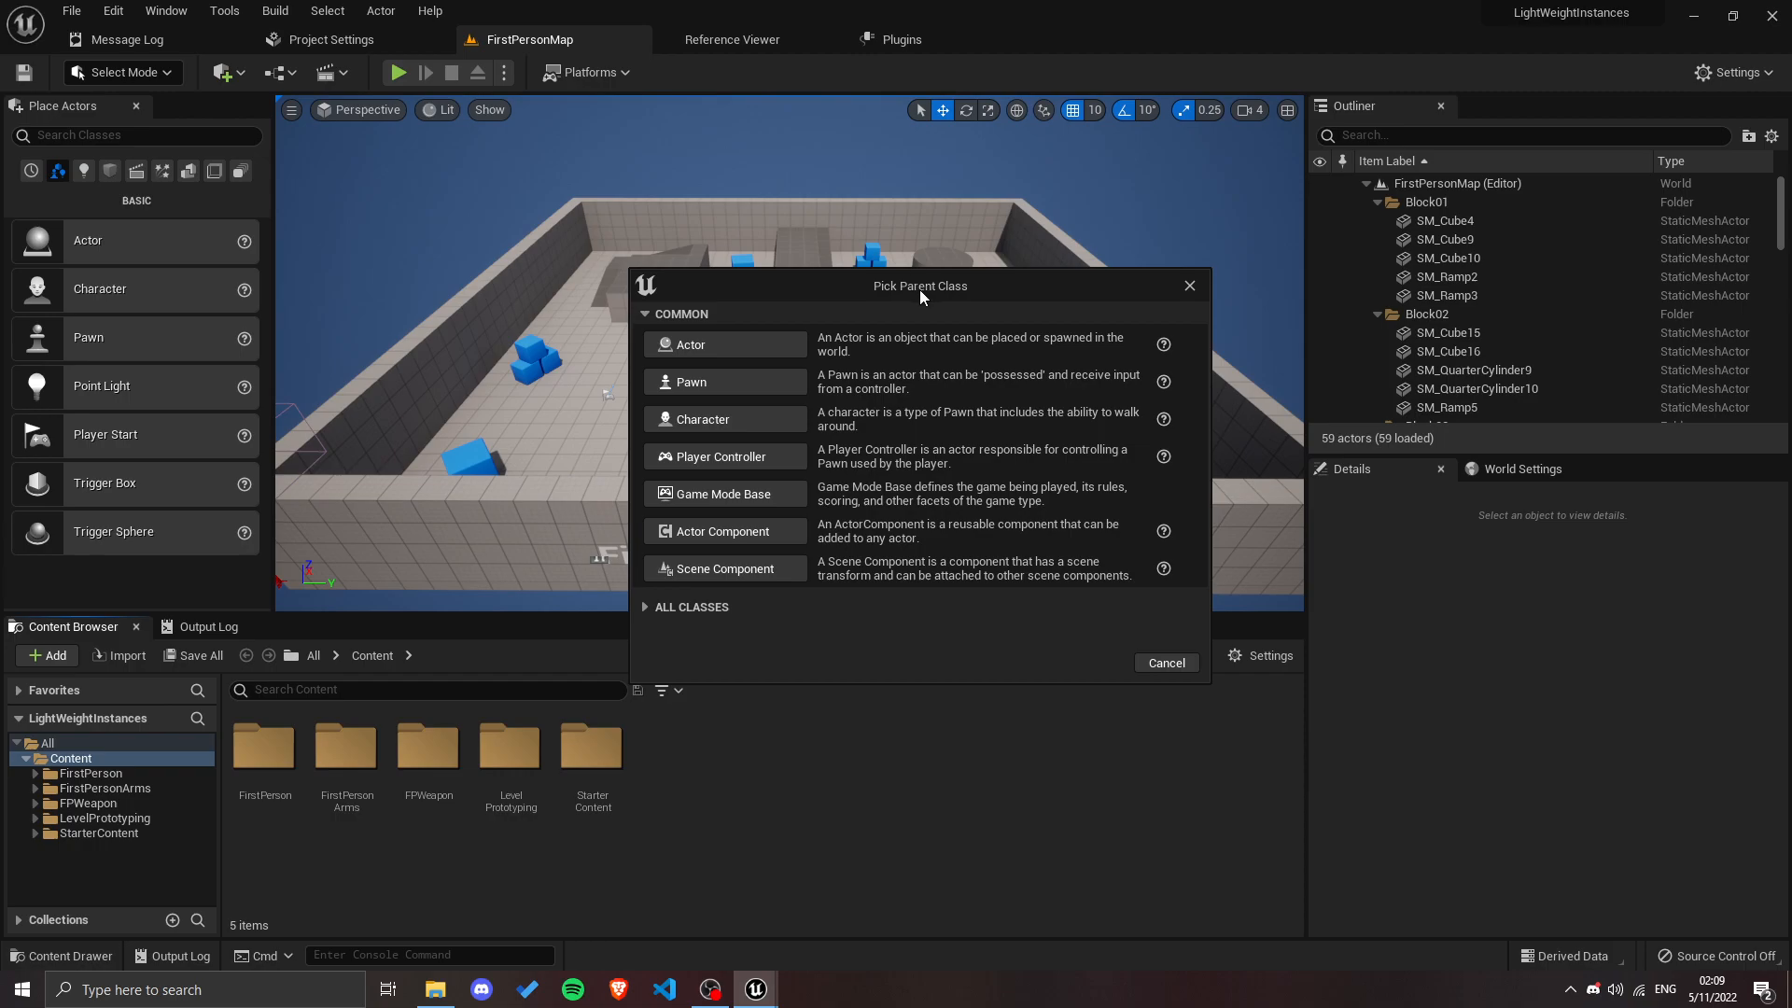
click(679, 608)
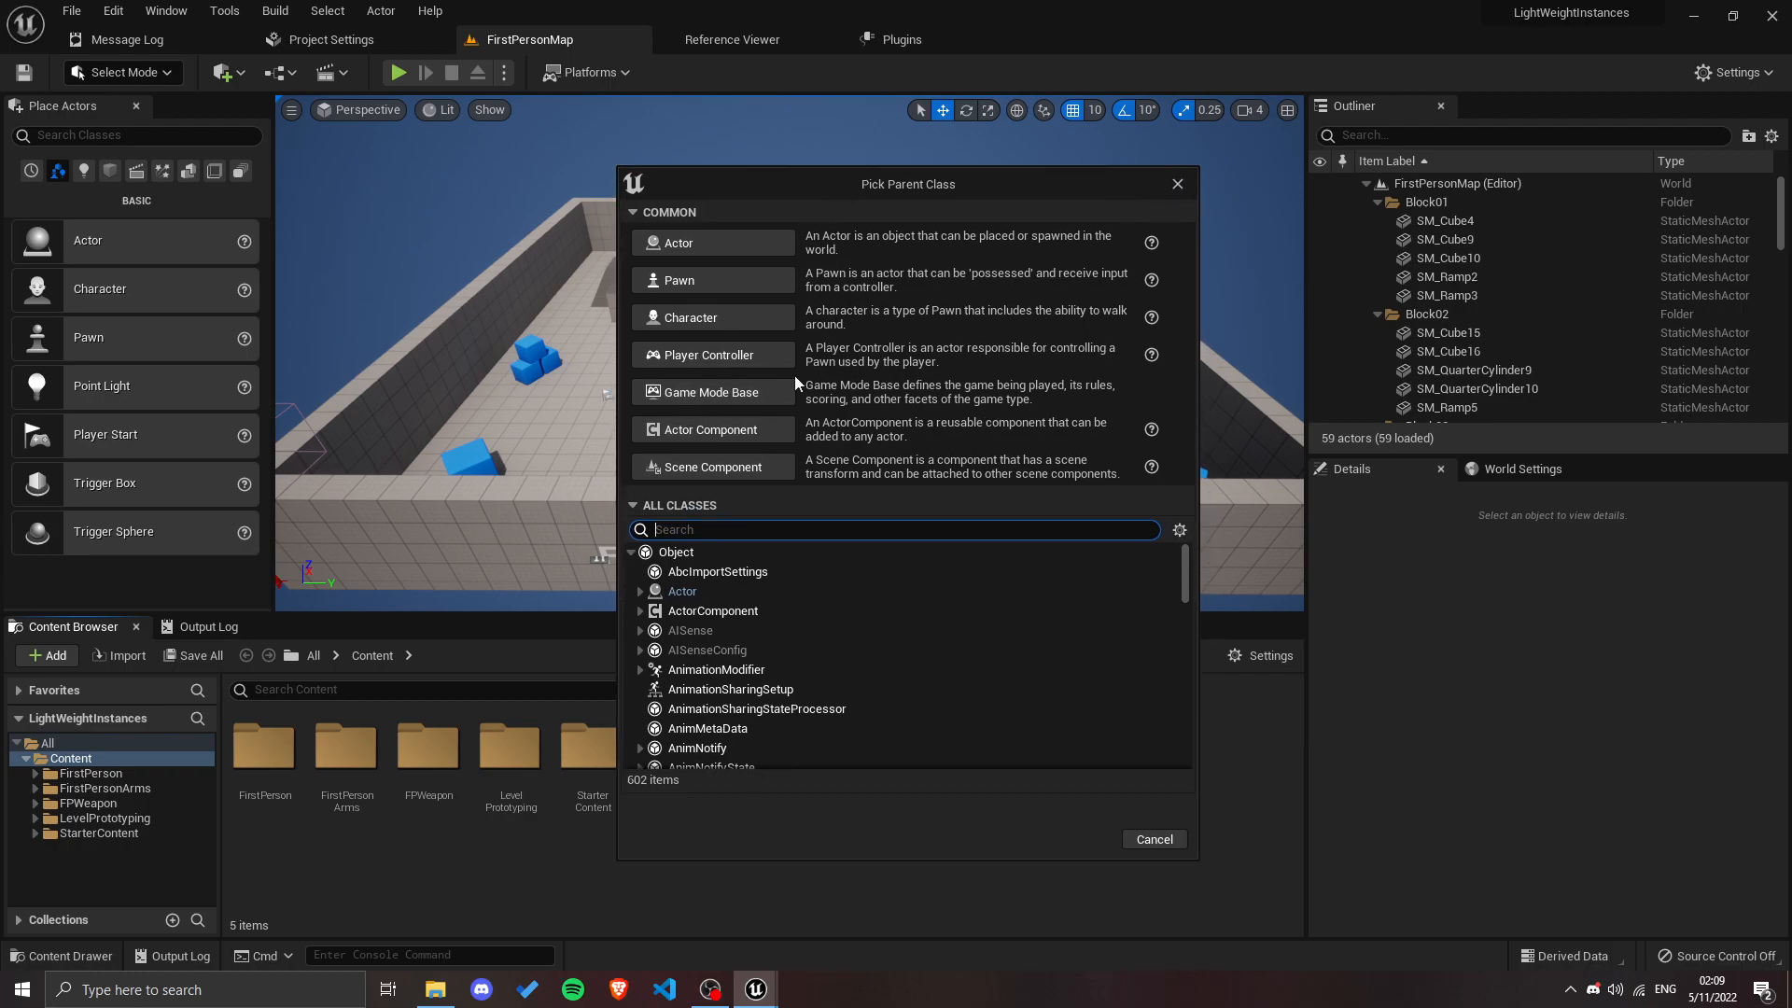
click(662, 507)
click(653, 507)
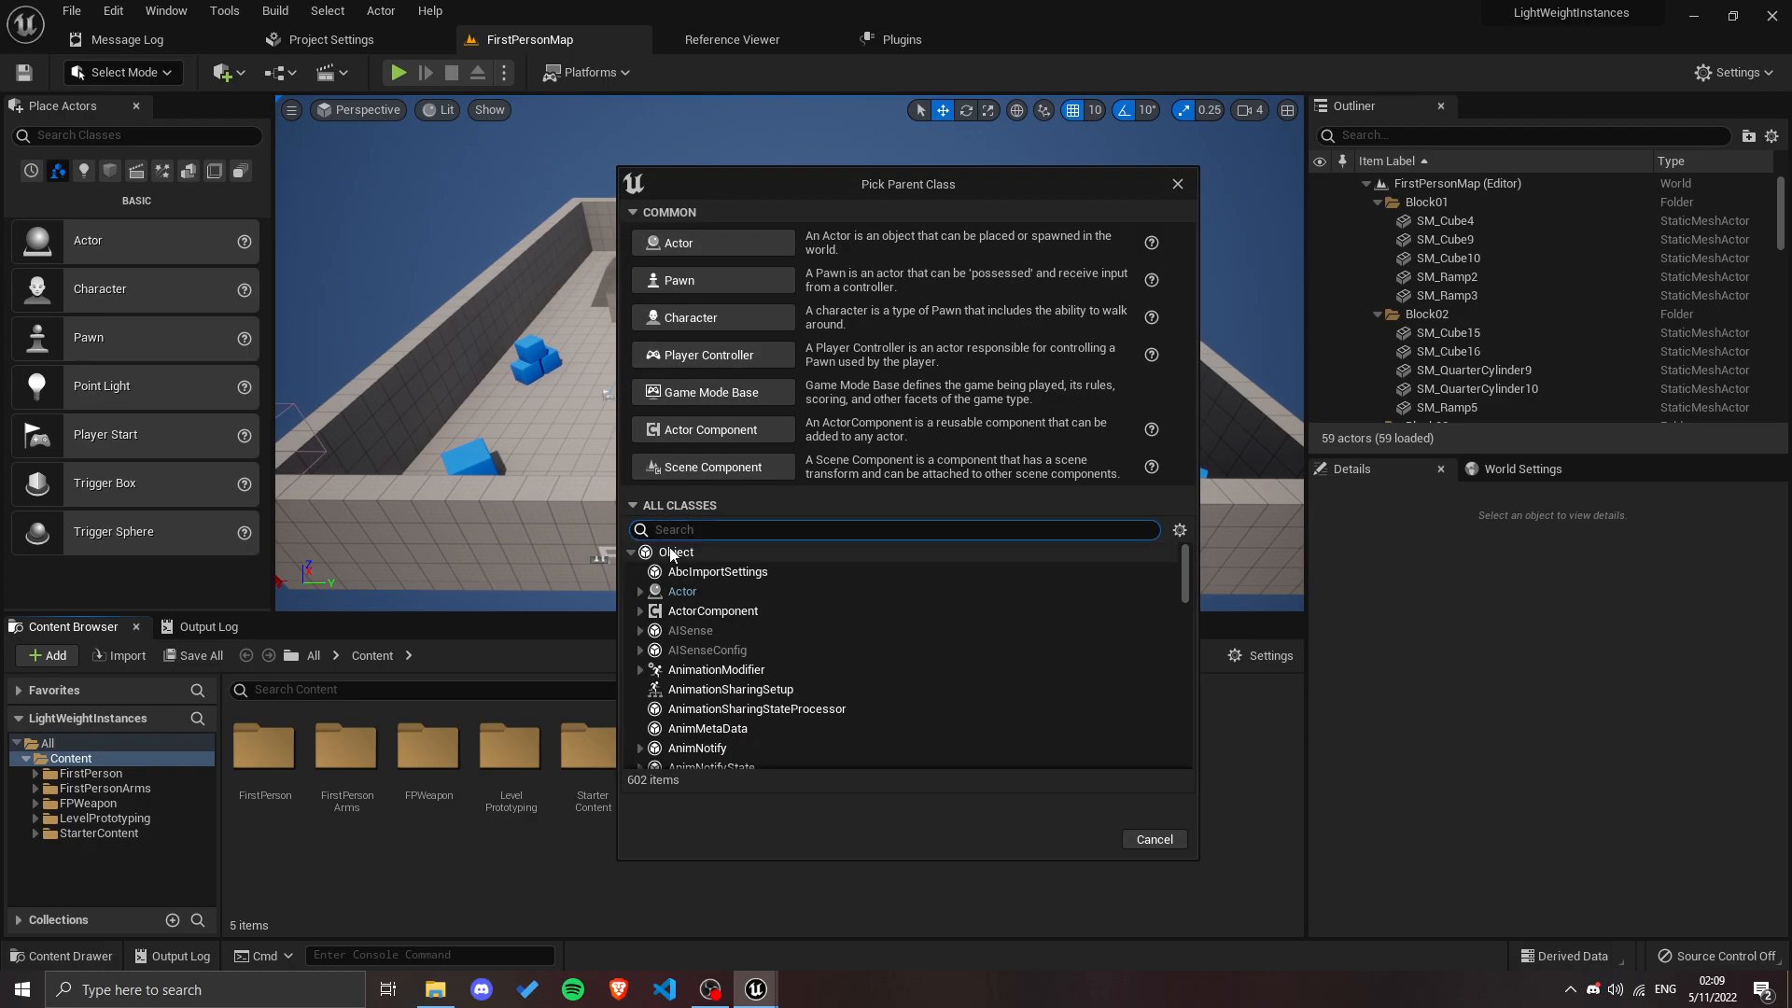
text(lightweight)
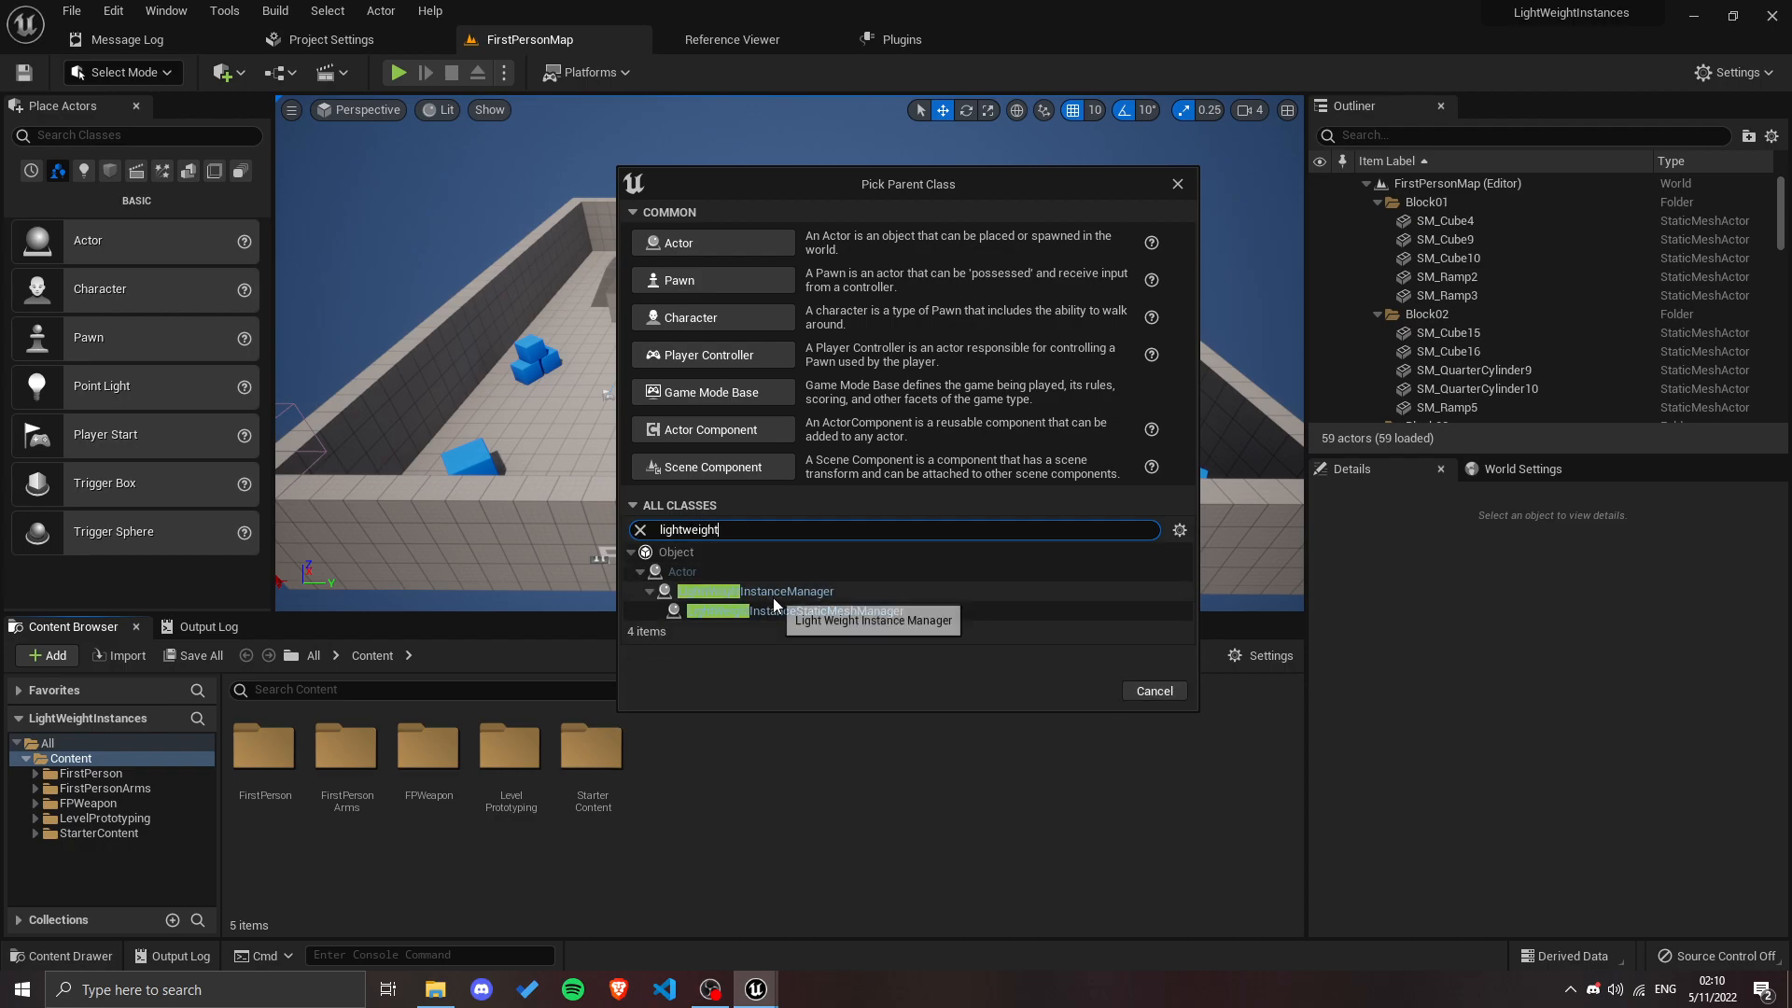
click(798, 595)
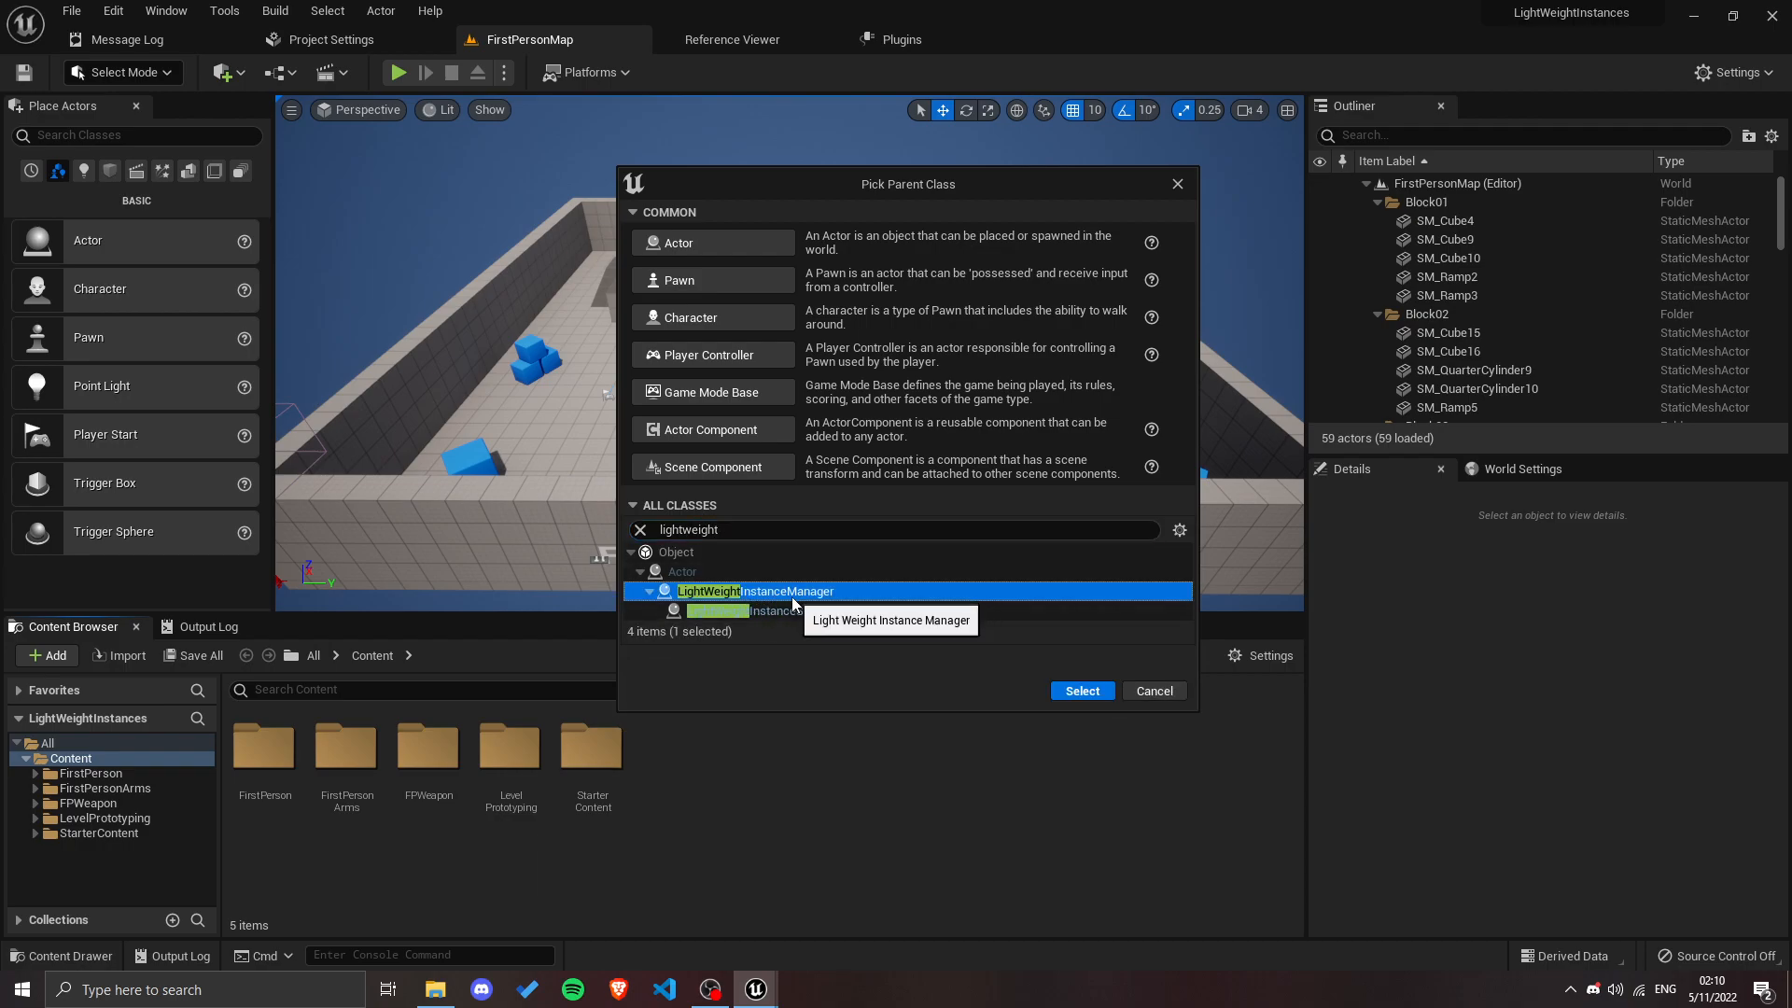
click(752, 613)
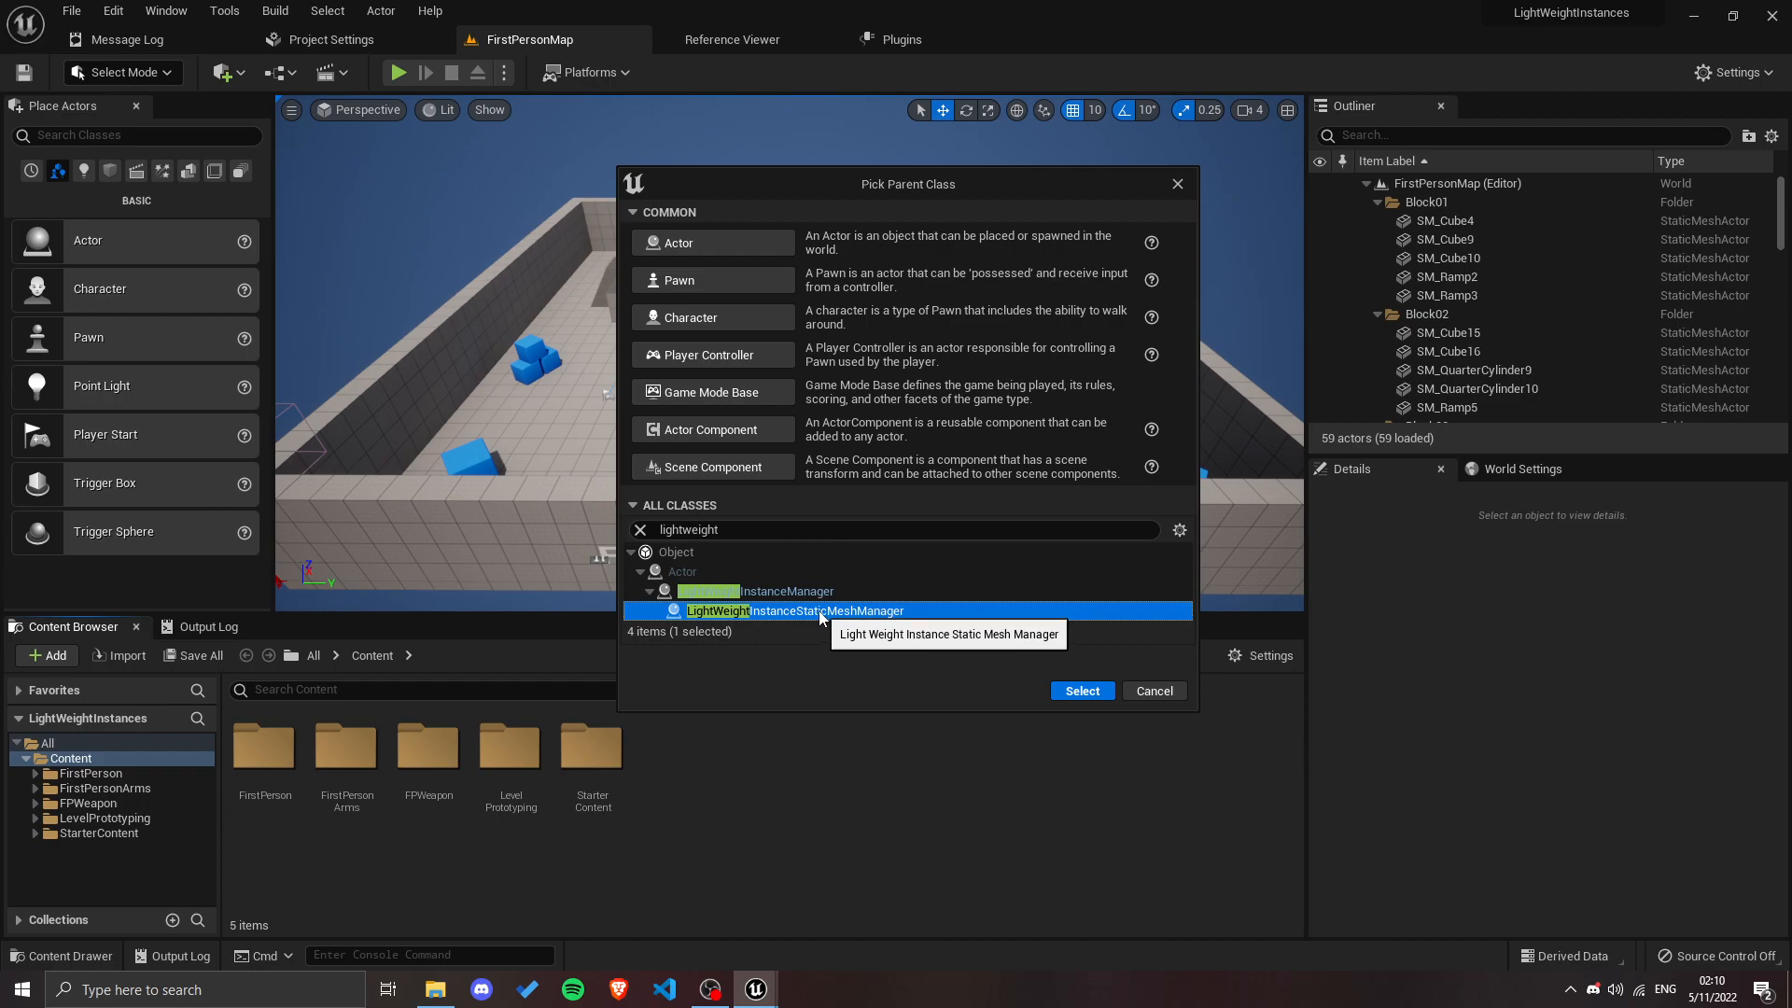
click(1074, 691)
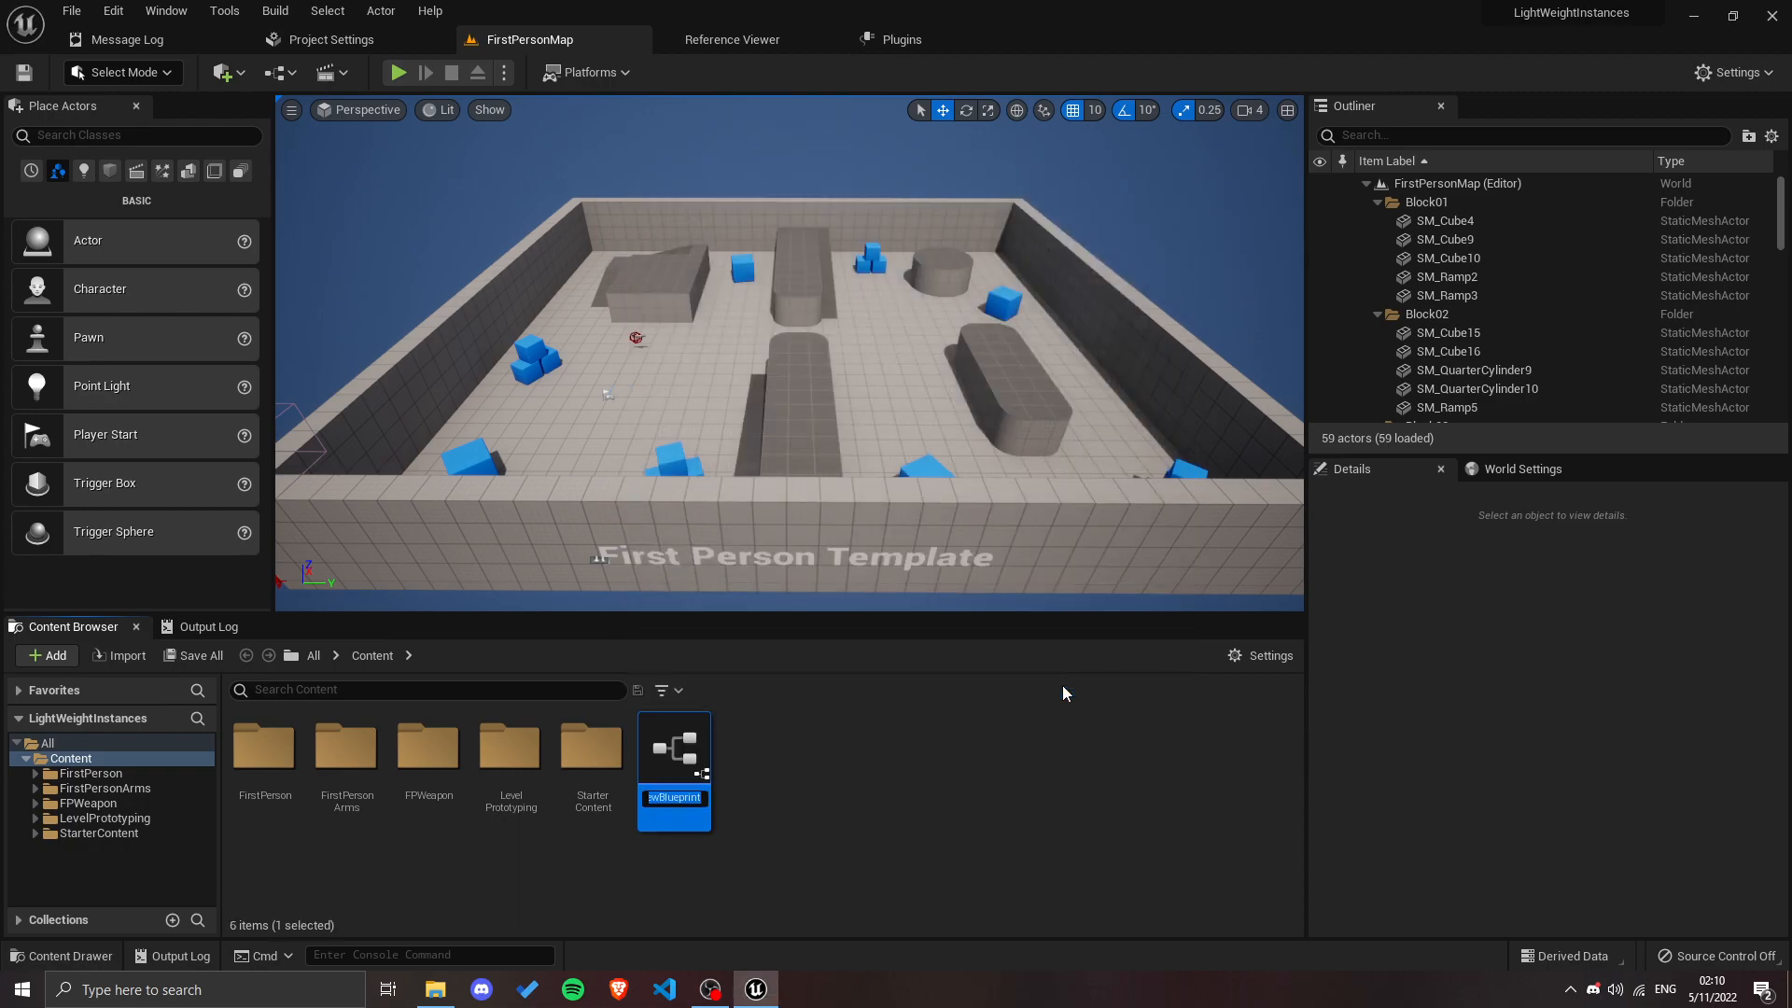
Step: Name the new Blueprint class BP_LWIManager
text(Bp_LWIManager)
key(Return)
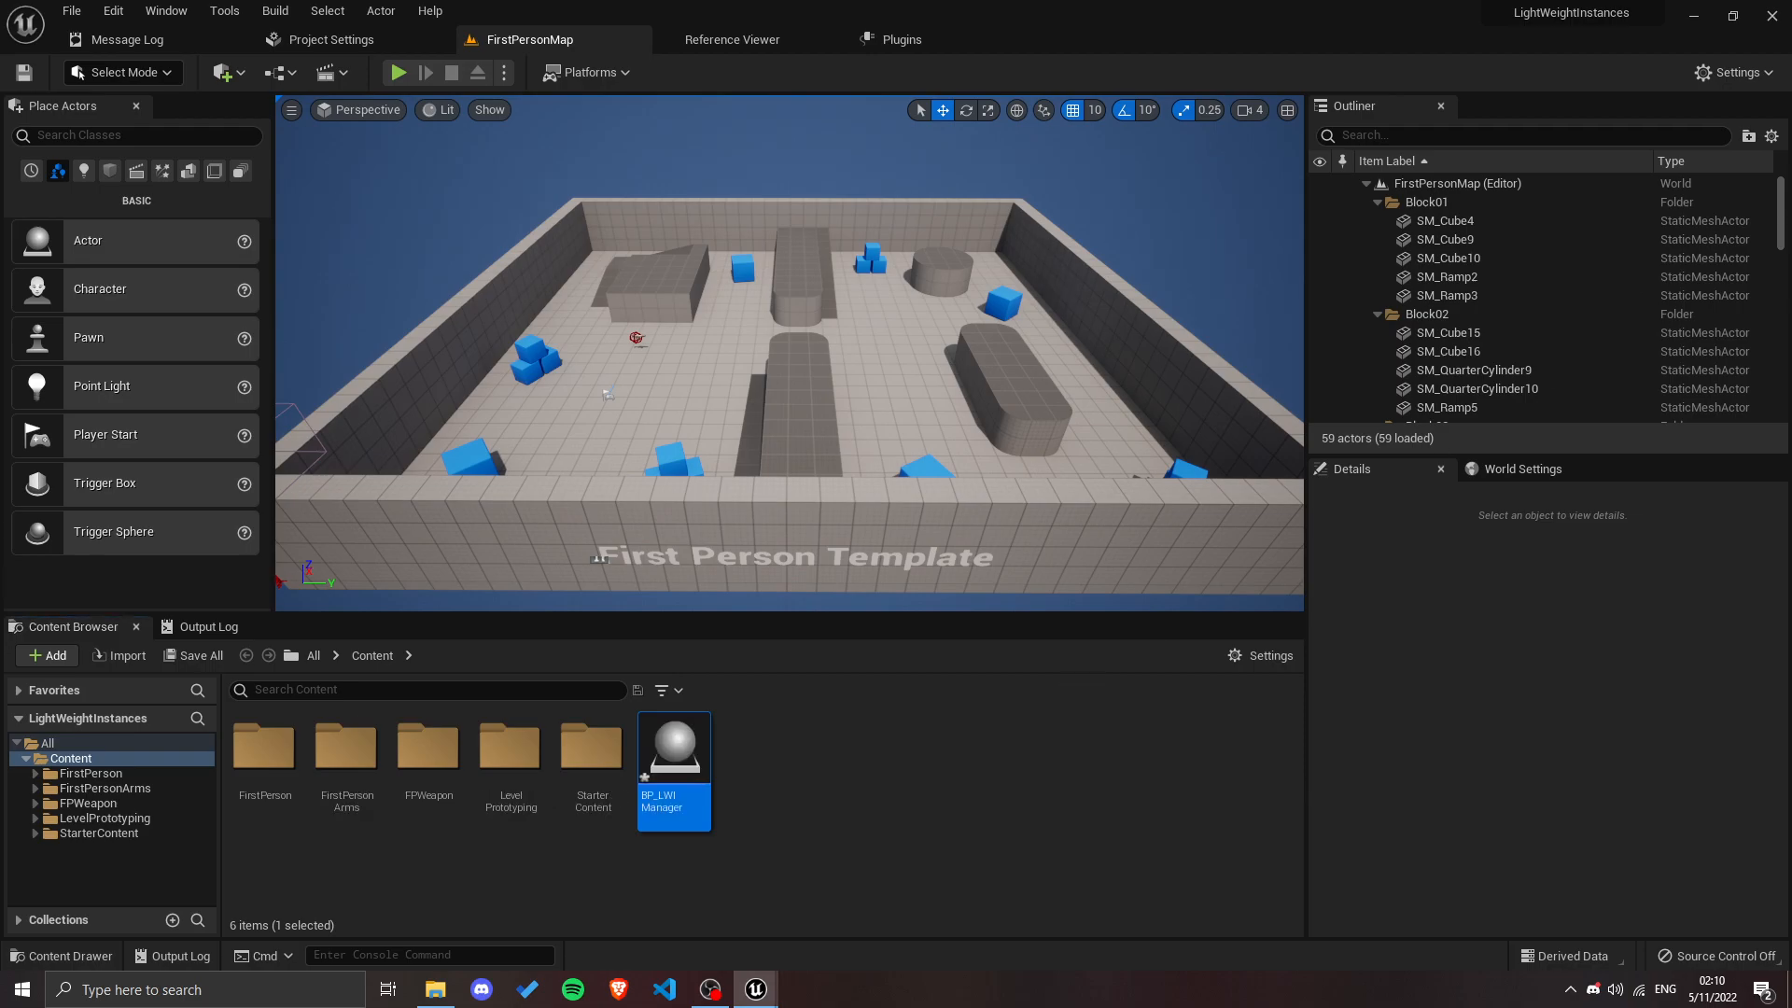
Step: Dock the BP_LWIManager Blueprint editor among the main editor tabs and save the Blueprint
drag(1523, 110, 965, 48)
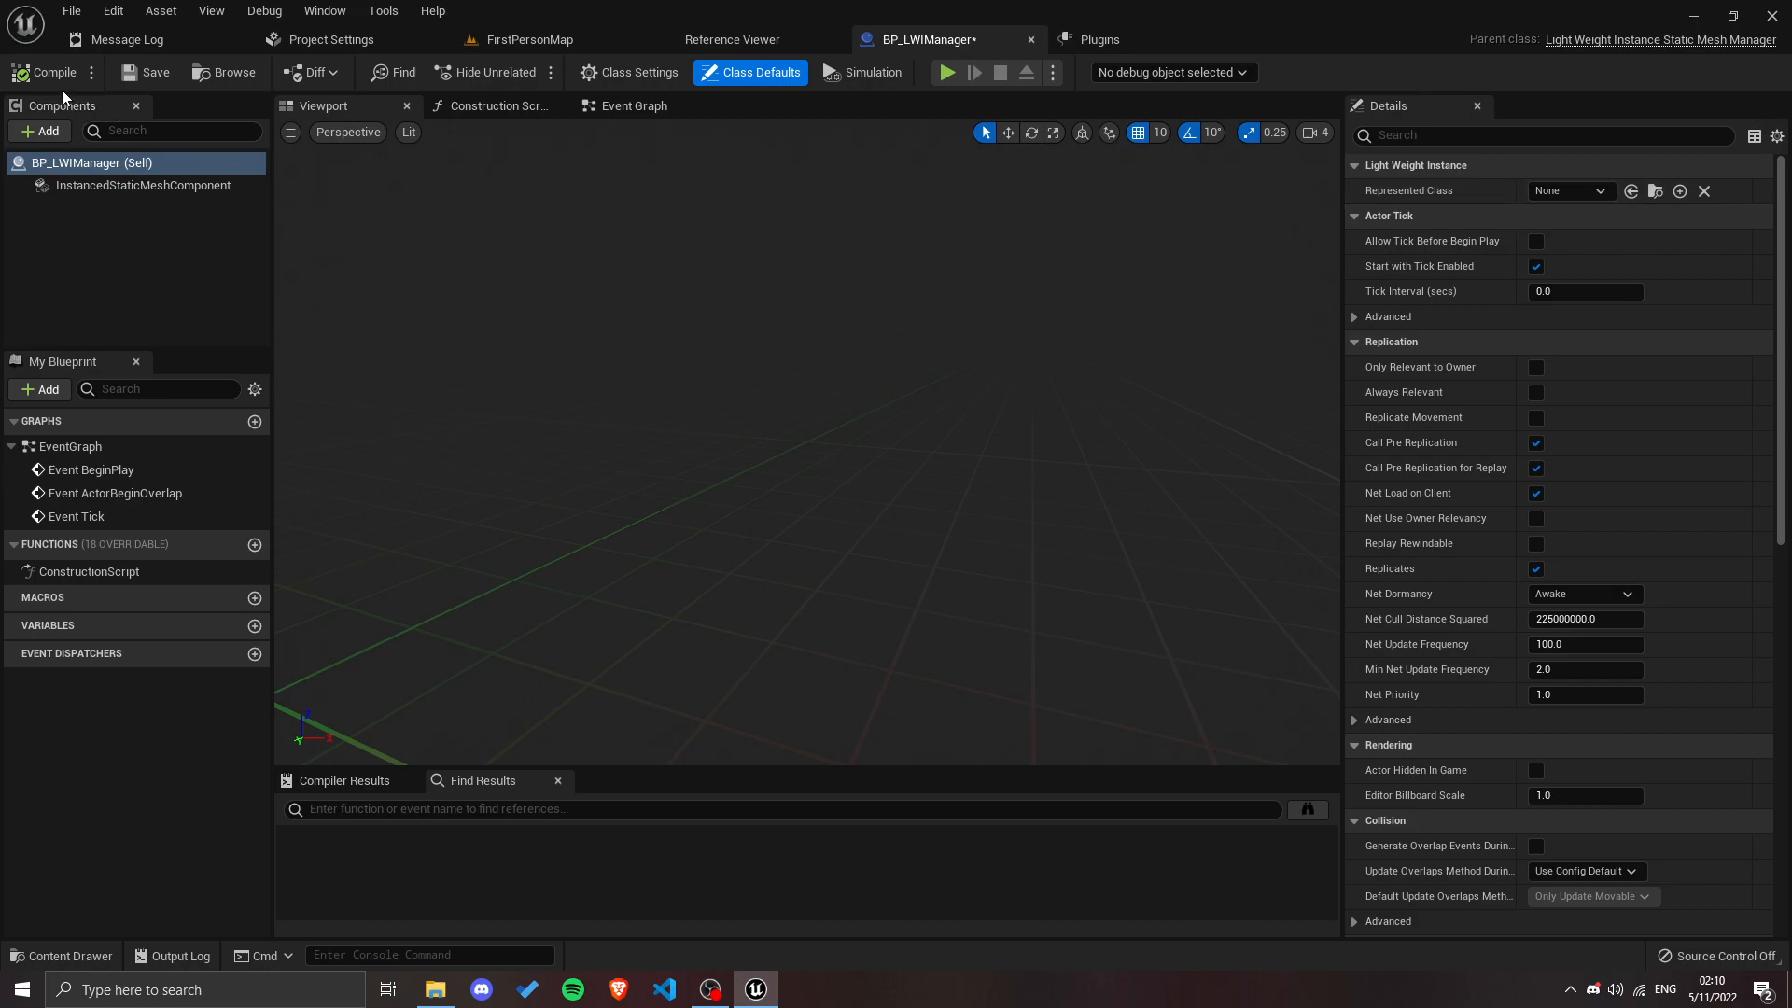
click(145, 73)
Step: Create an Actor-based Blueprint class in the Content folder and name it BP_MyChair
click(506, 38)
right_click(817, 784)
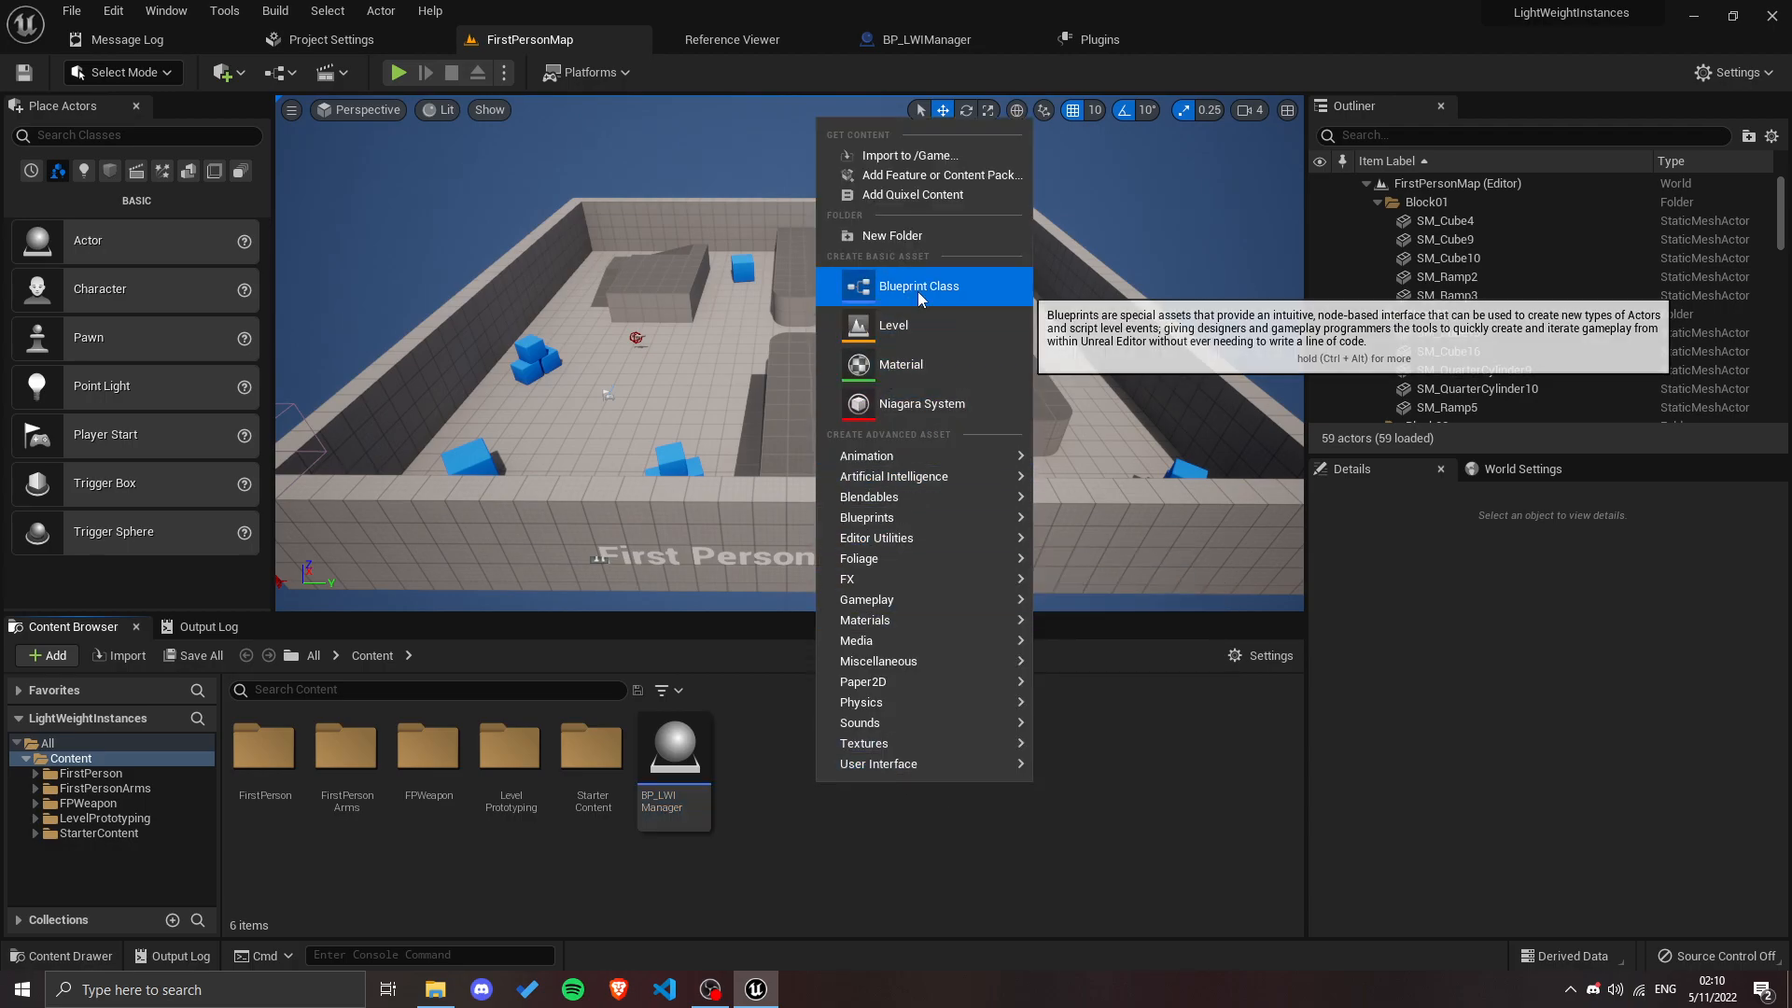
click(918, 287)
click(671, 663)
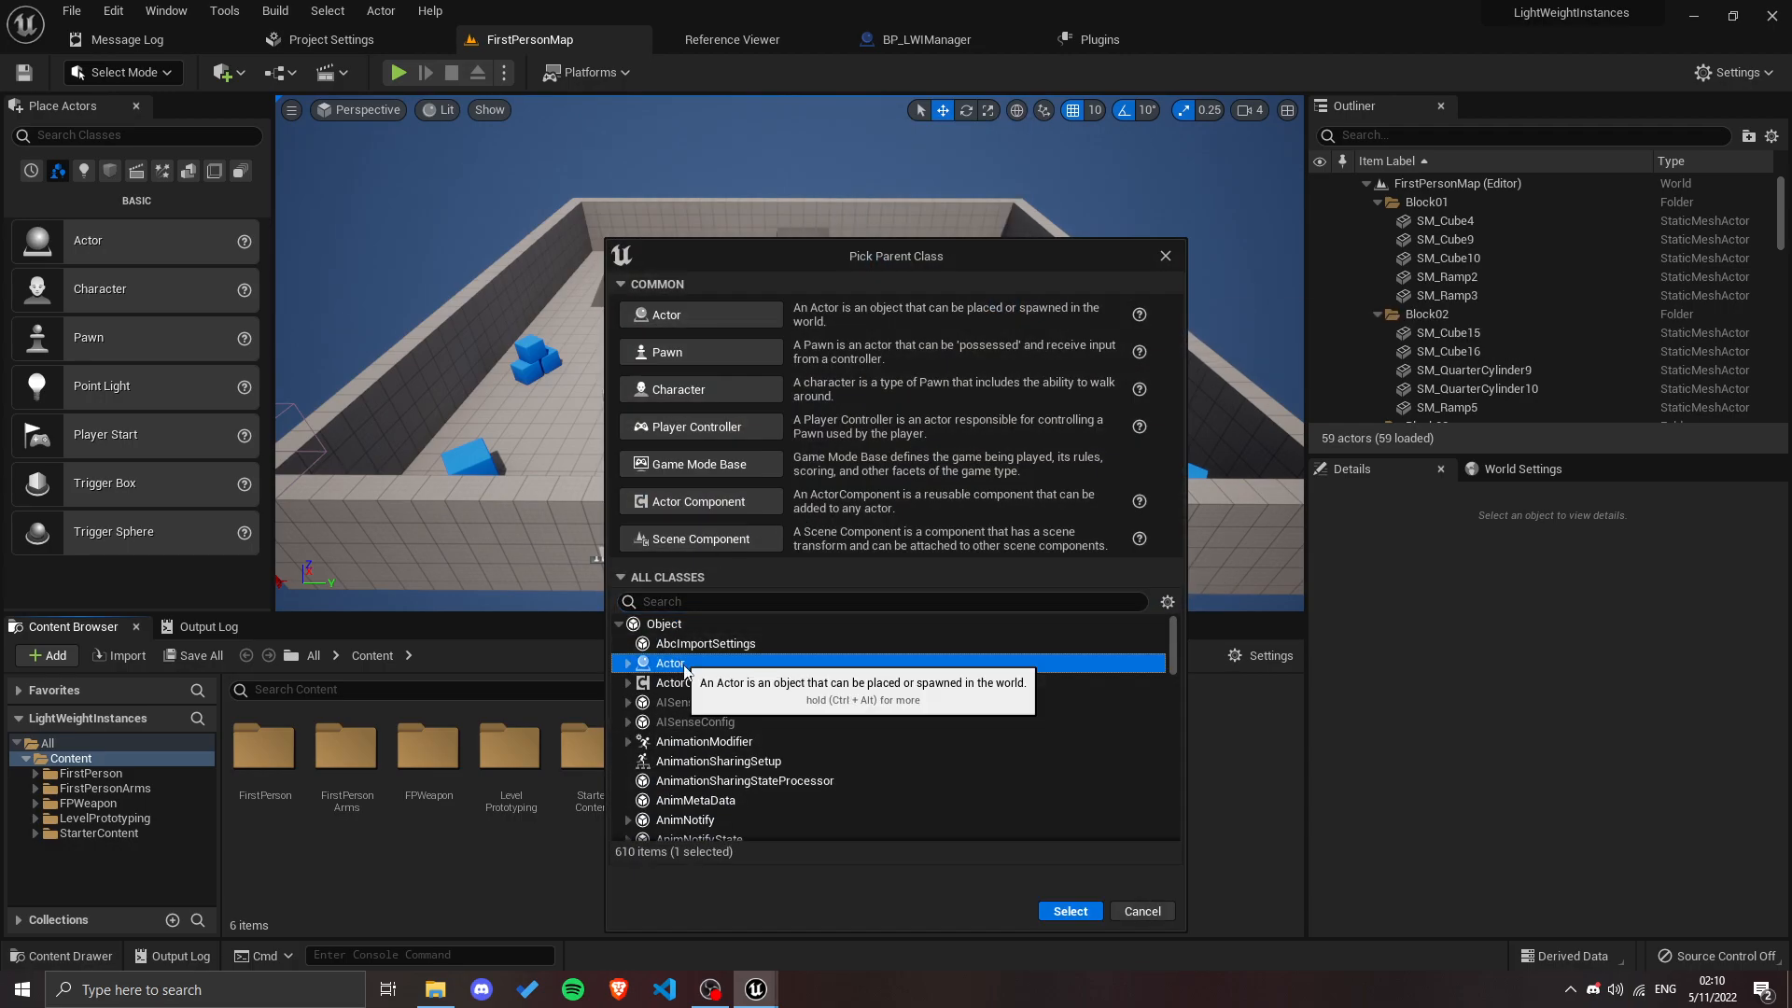
click(1069, 907)
text(BP)
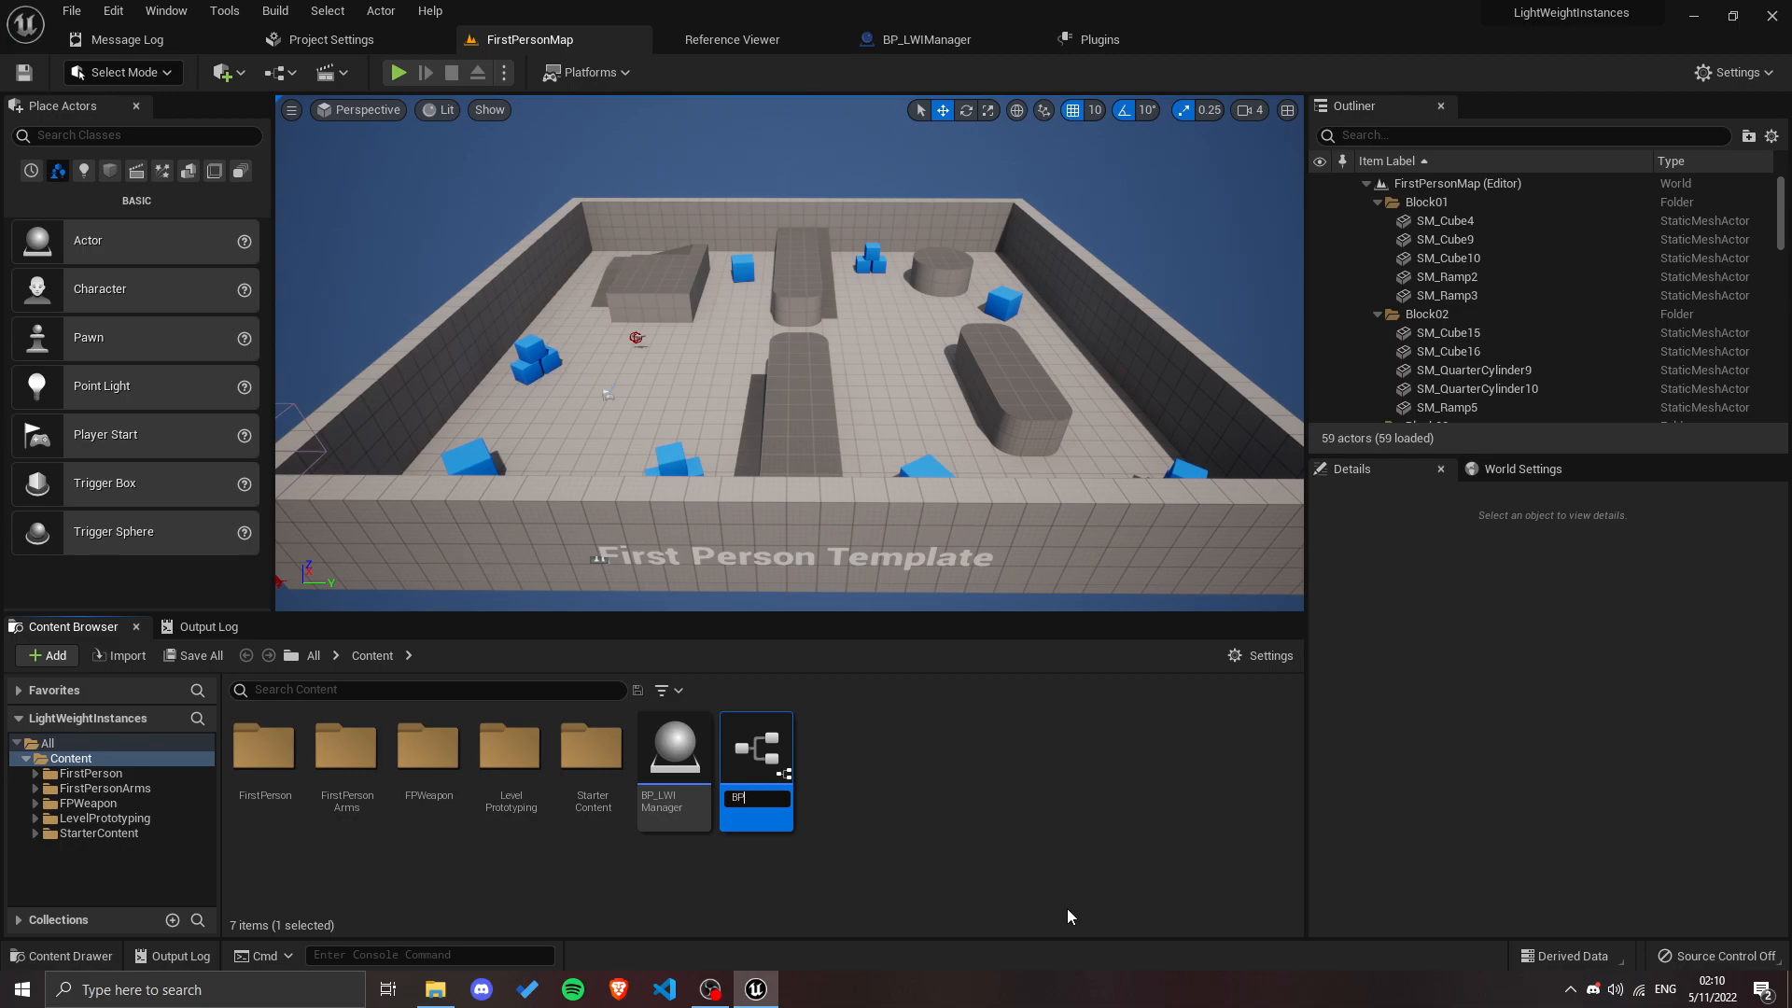
text(_MyChair)
key(Return)
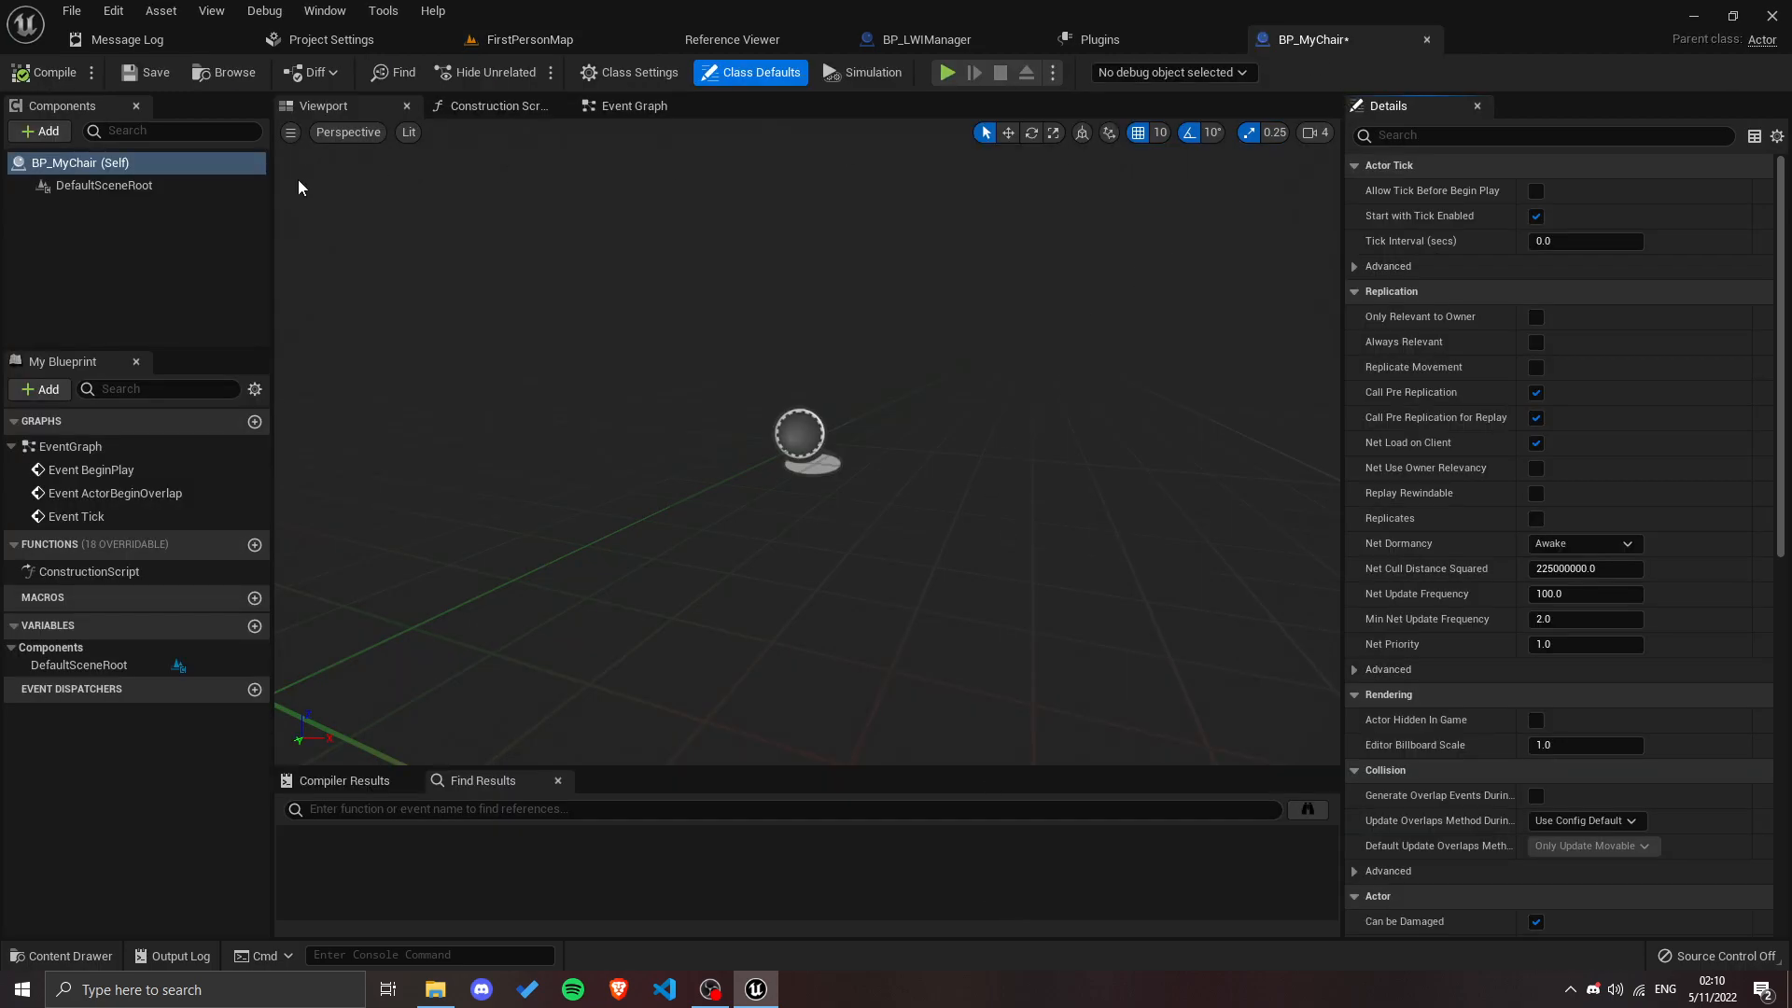
Step: Add a Static Mesh component to BP_MyChair and make it the root in place of DefaultSceneRoot
click(41, 132)
text(stati)
click(86, 228)
key(Return)
drag(103, 209, 97, 185)
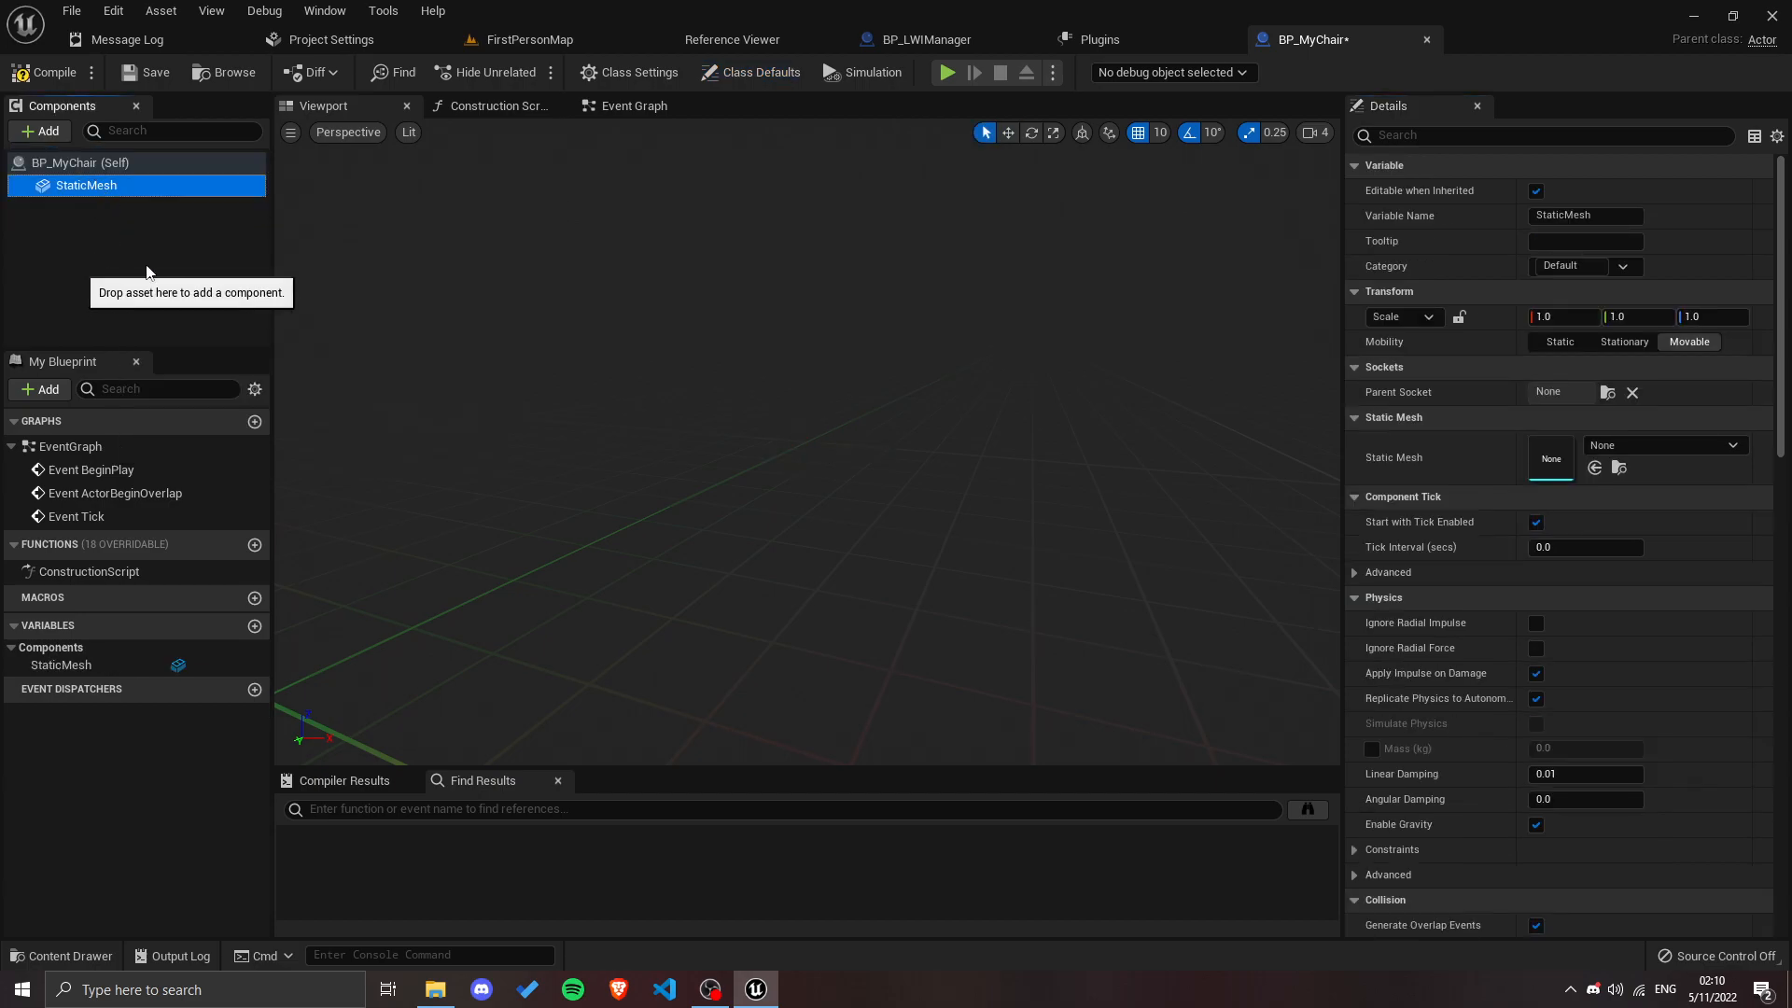
Step: Assign the SM_Chair mesh to the StaticMesh component, and compile and save BP_MyChair
click(1618, 445)
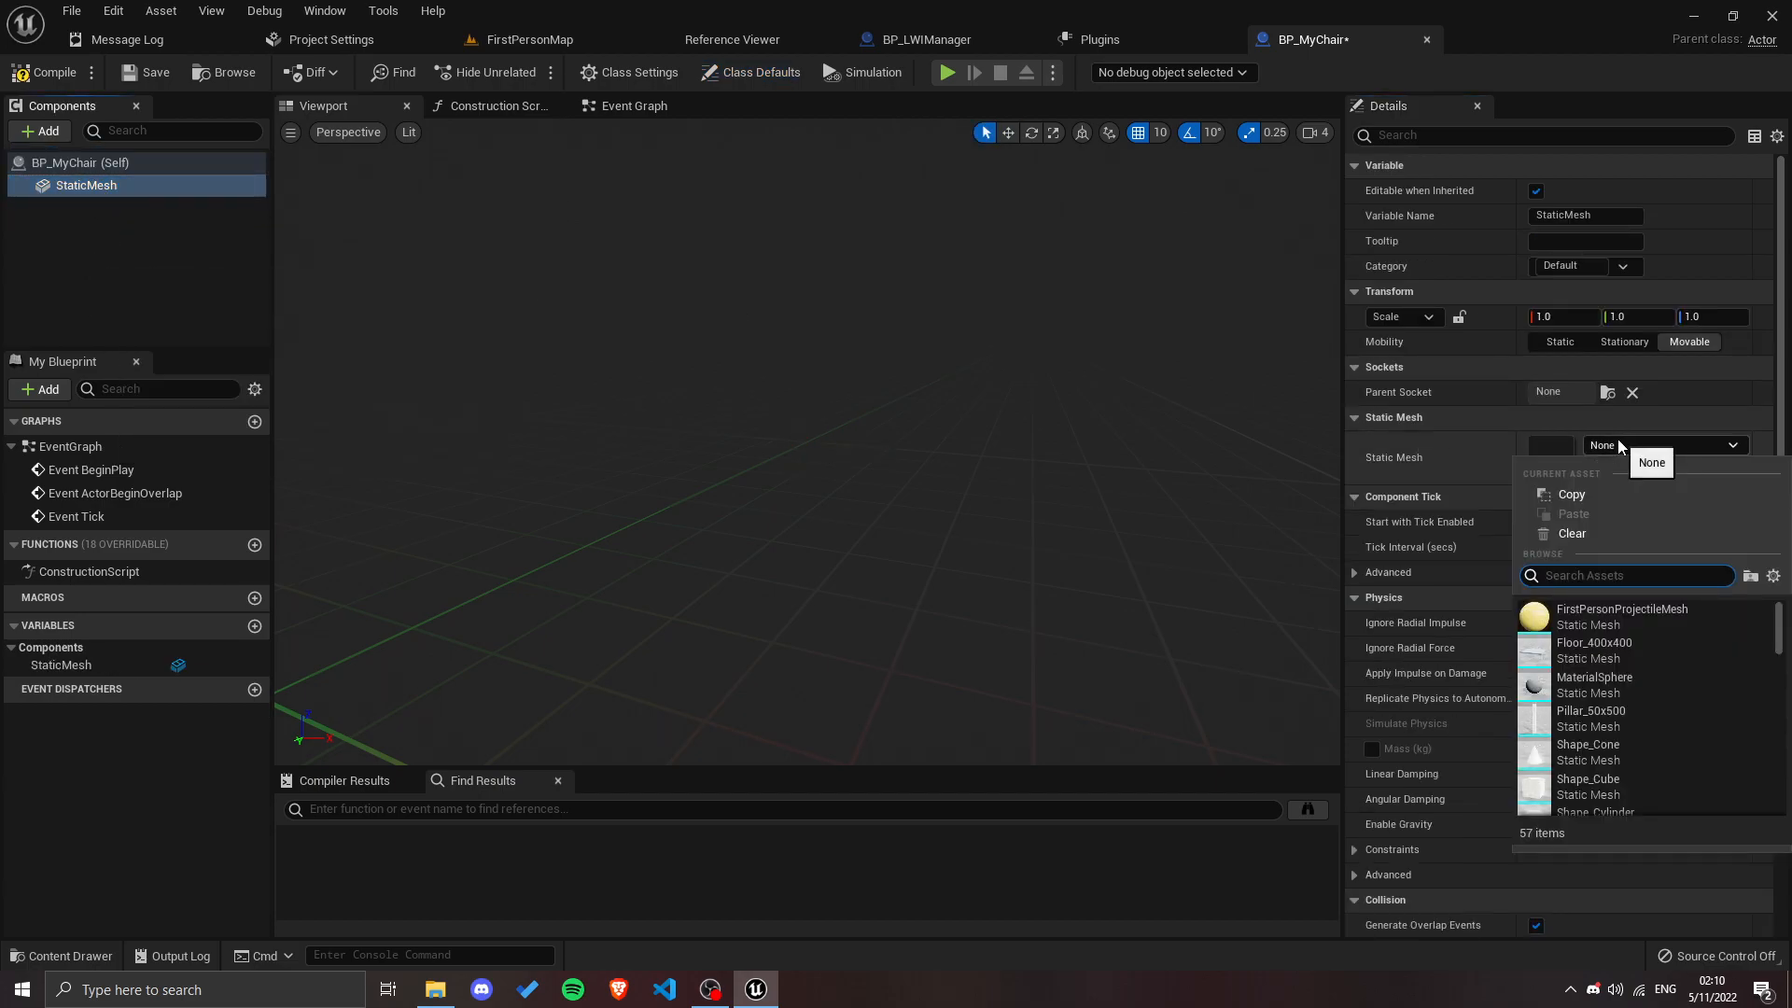
text(chair)
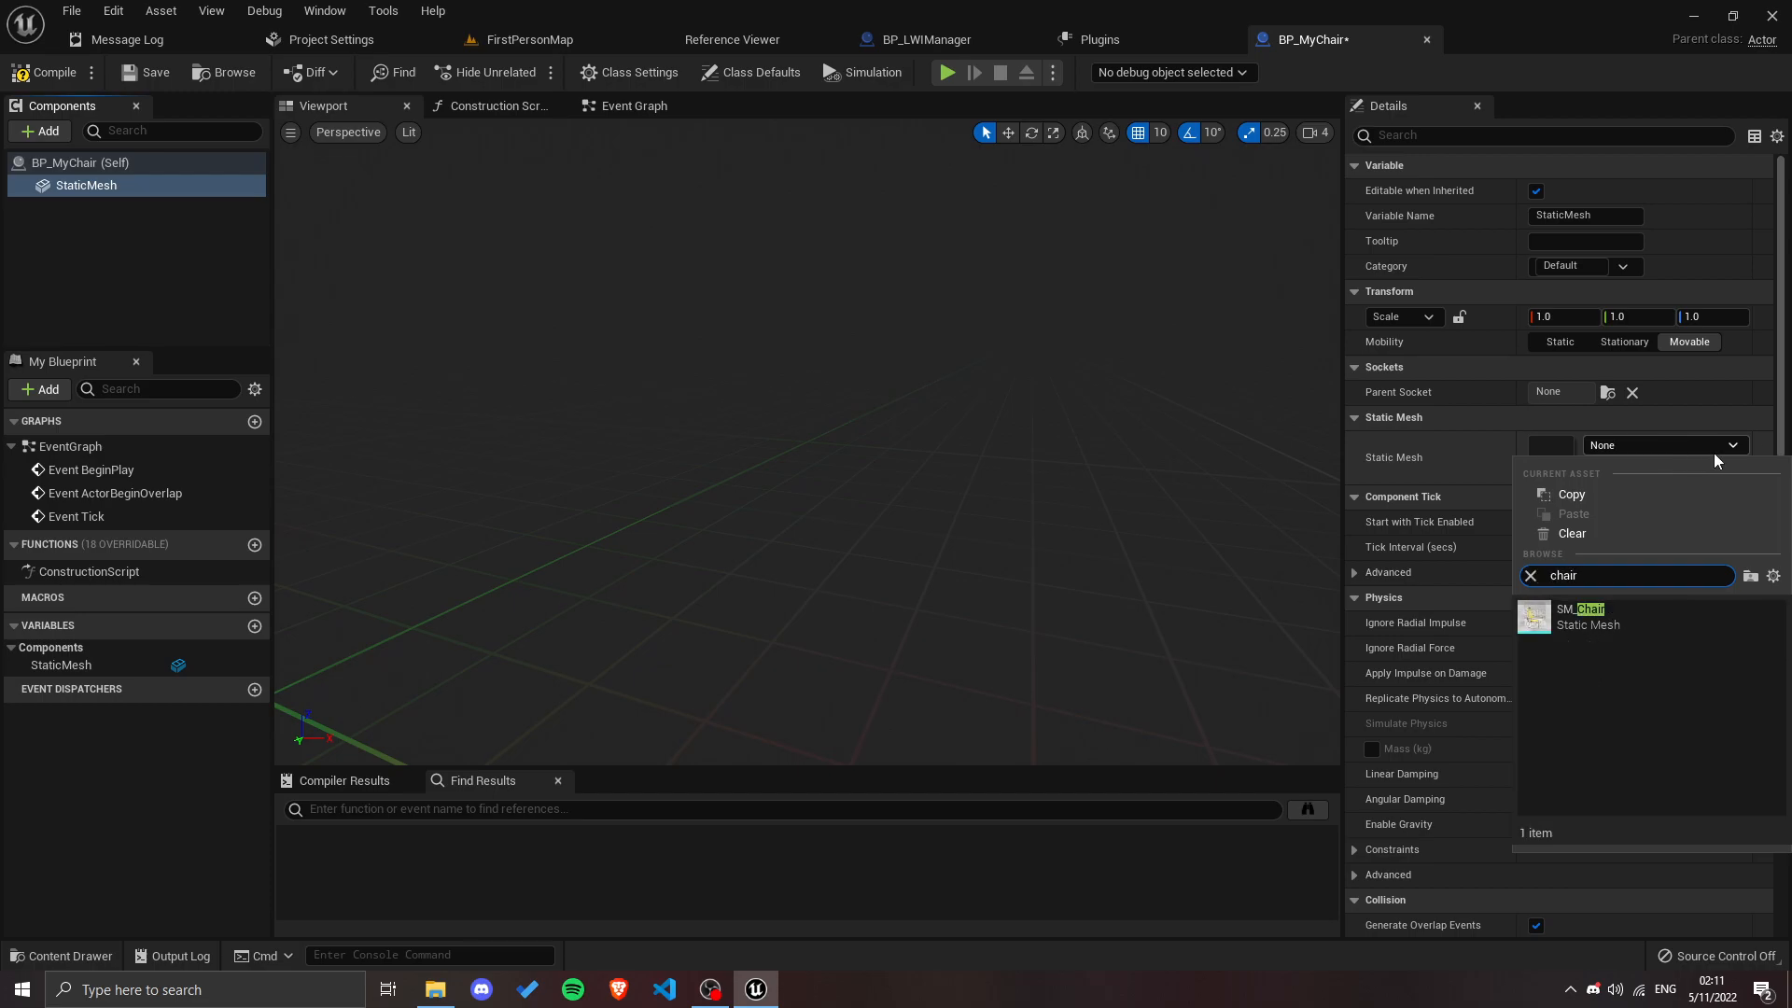
click(1593, 621)
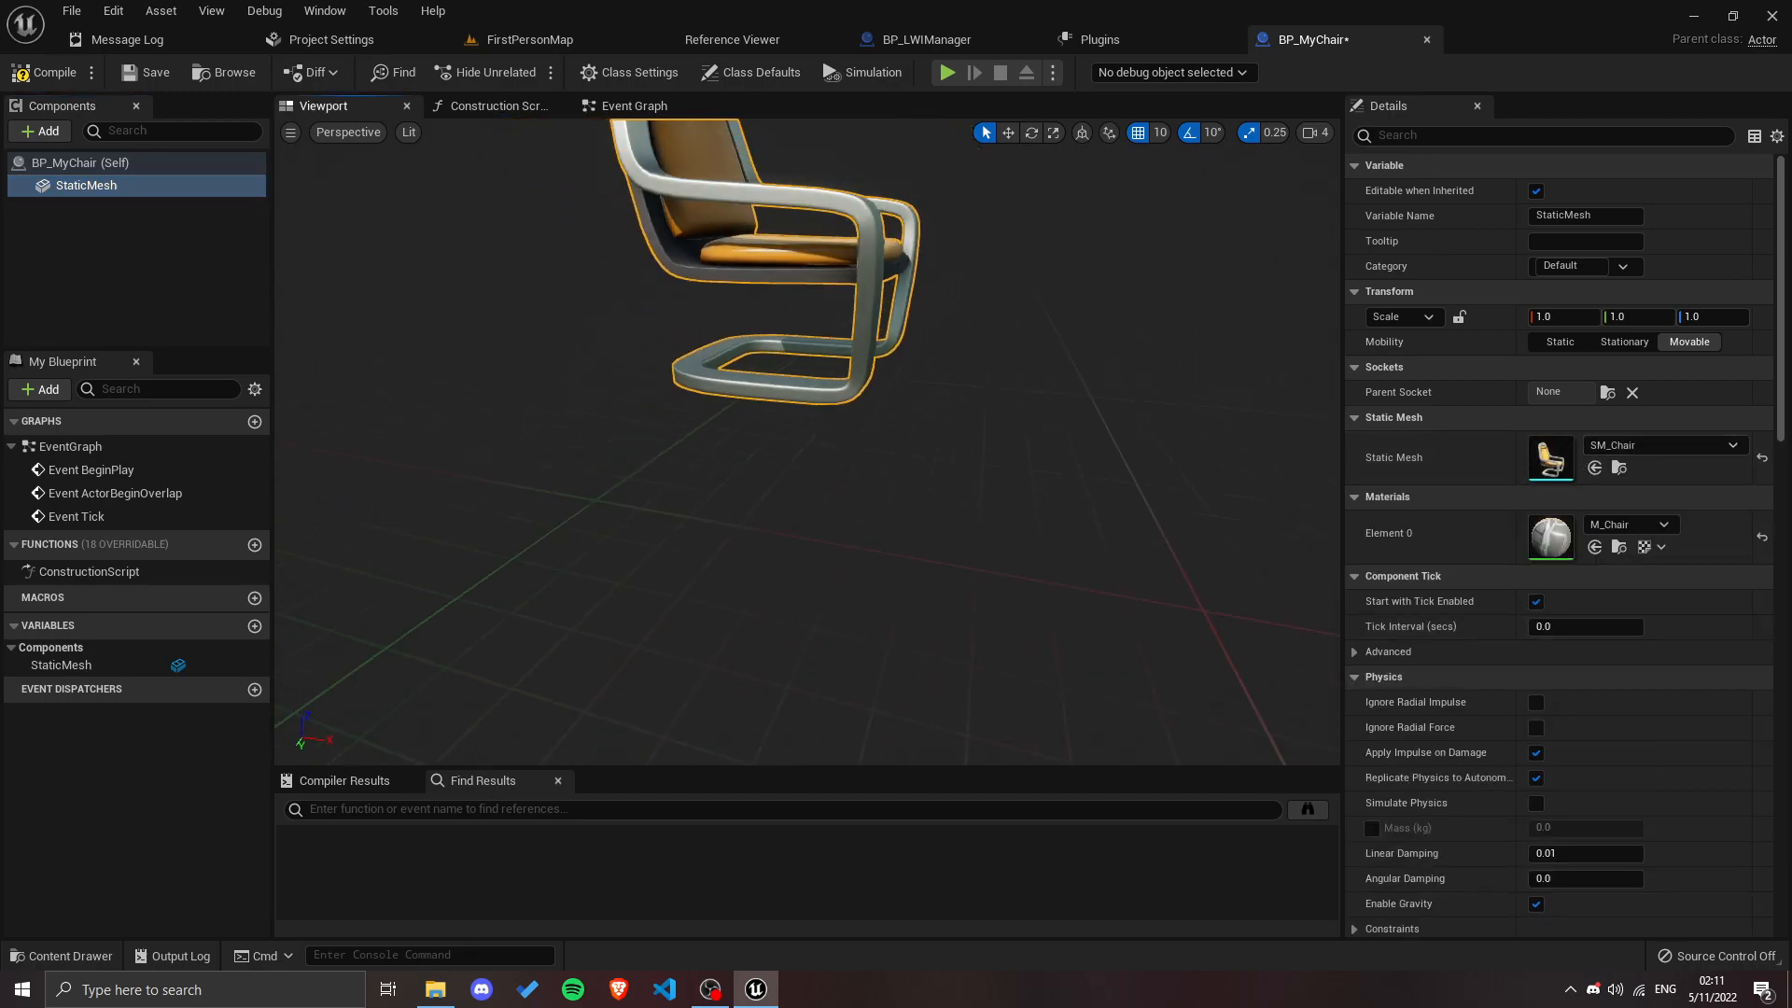
click(51, 72)
click(148, 72)
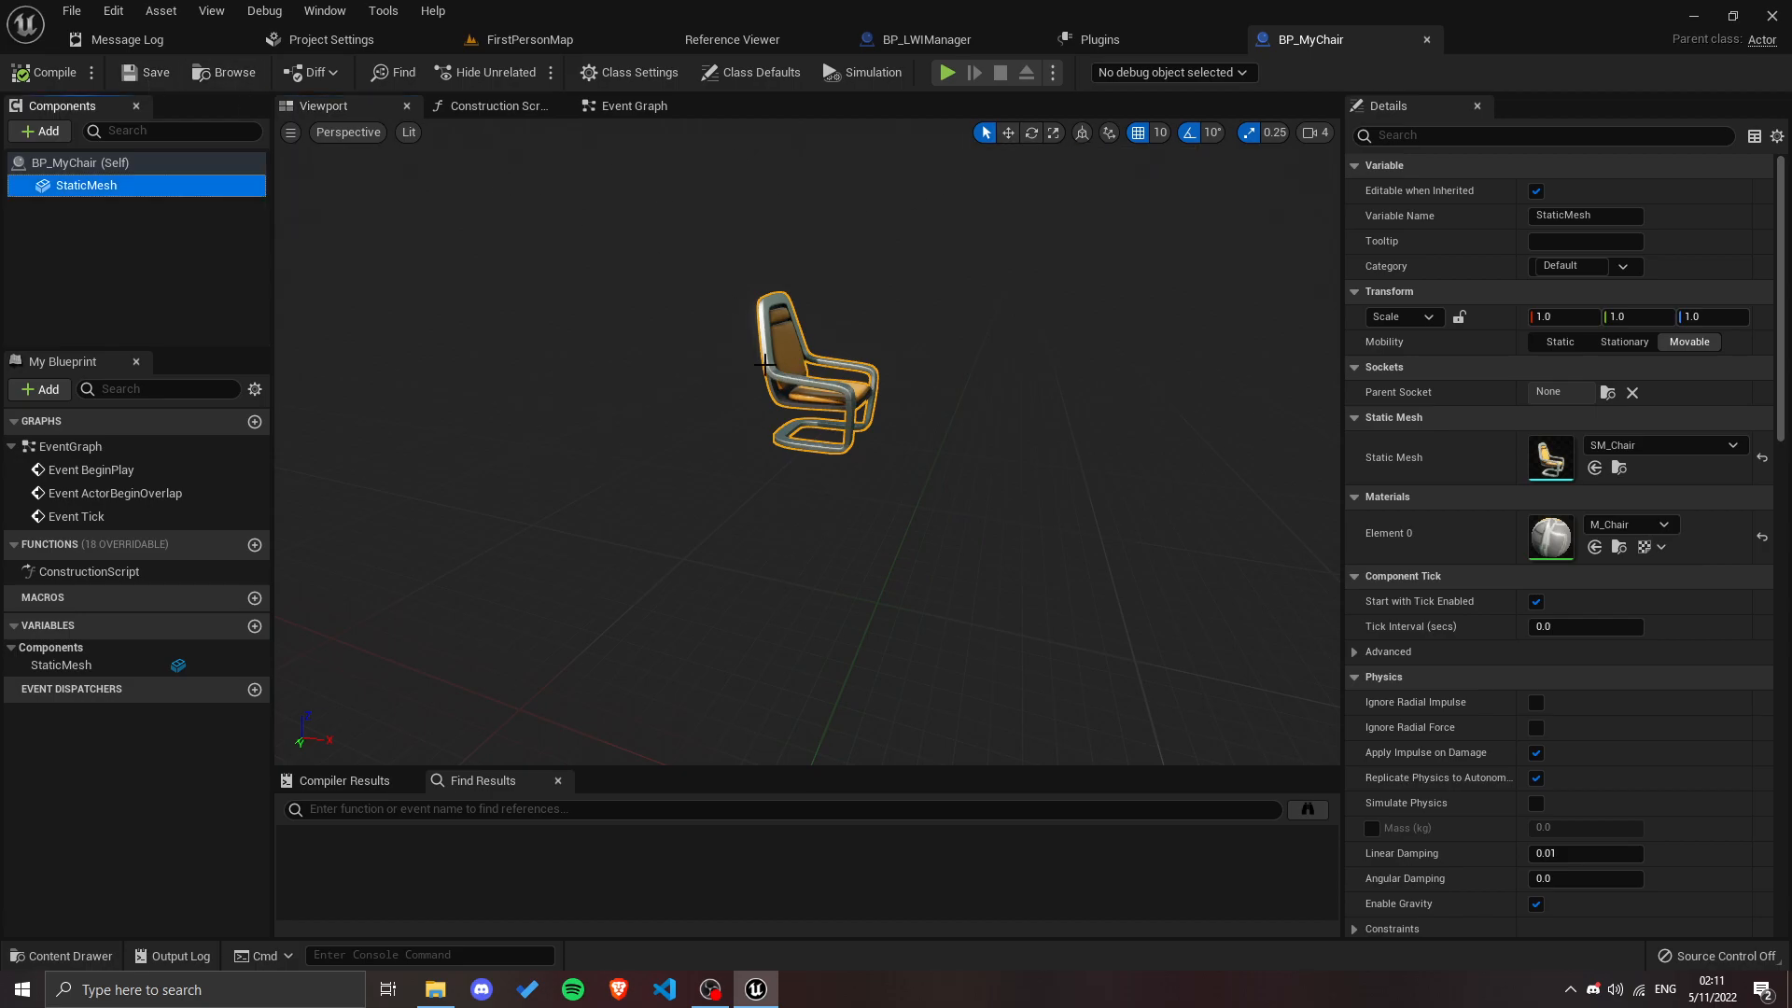
Step: Set BP_LWIManager's Represented Class to BP_MyChair, and compile and save the Blueprint
click(529, 39)
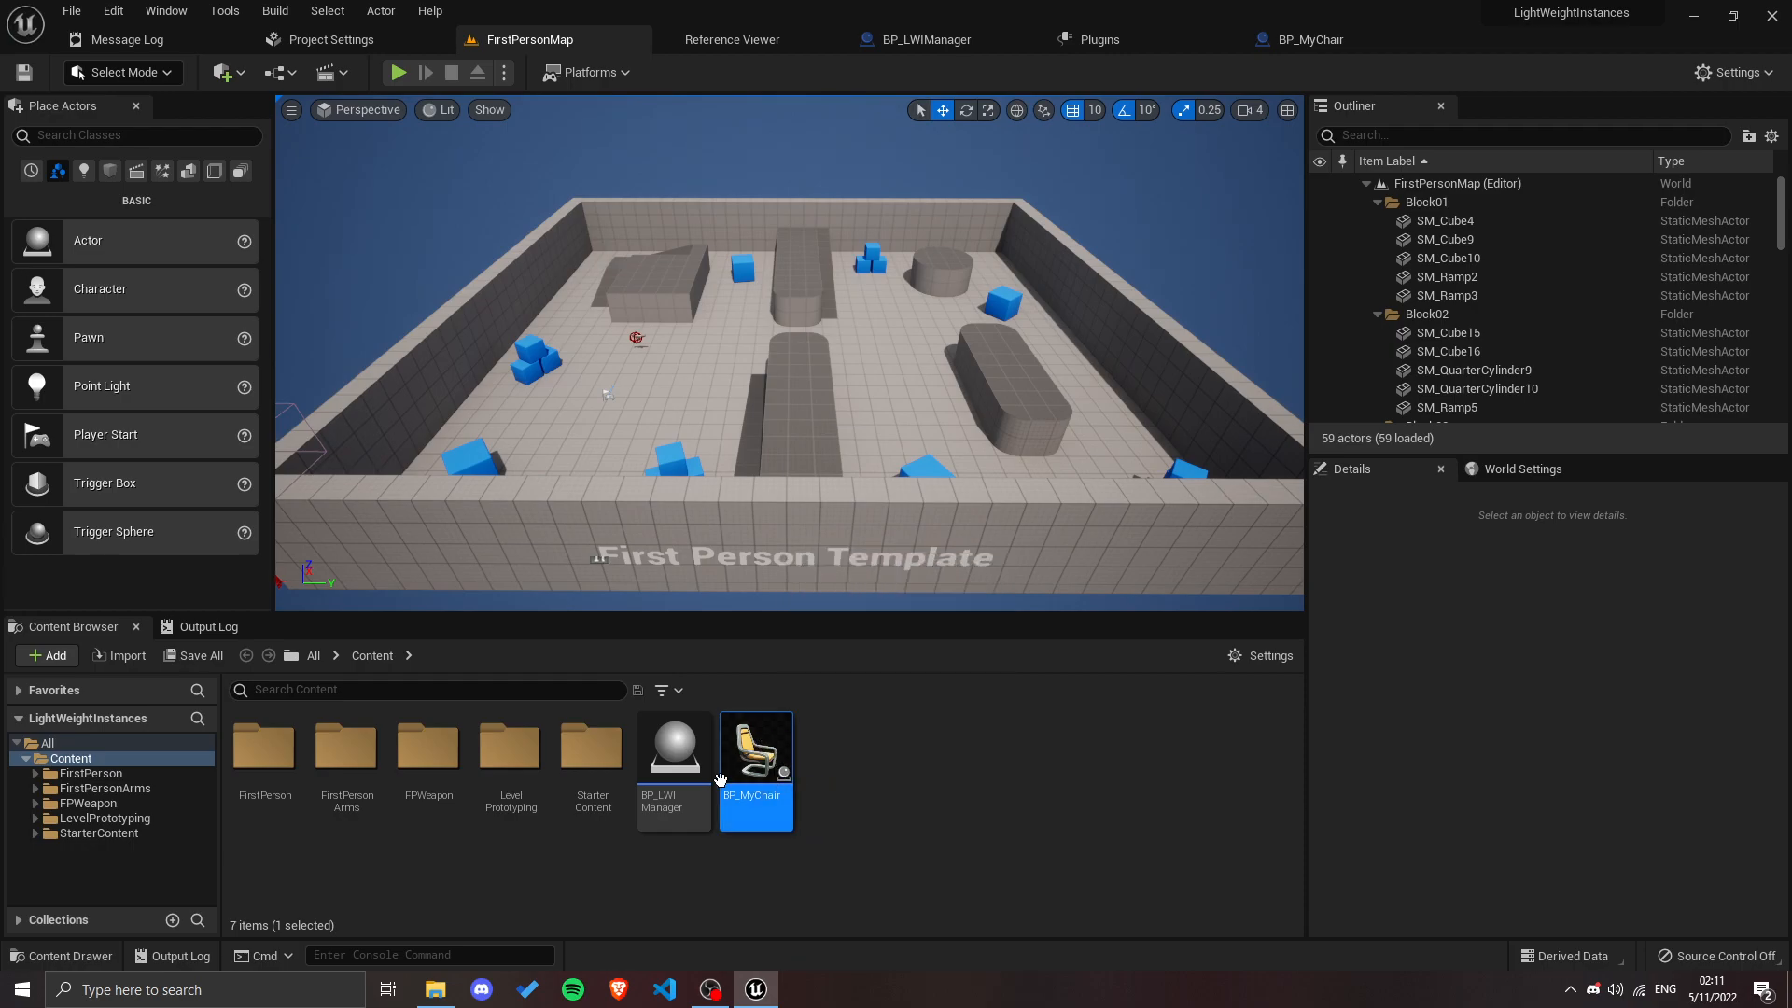
click(684, 756)
double_click(686, 761)
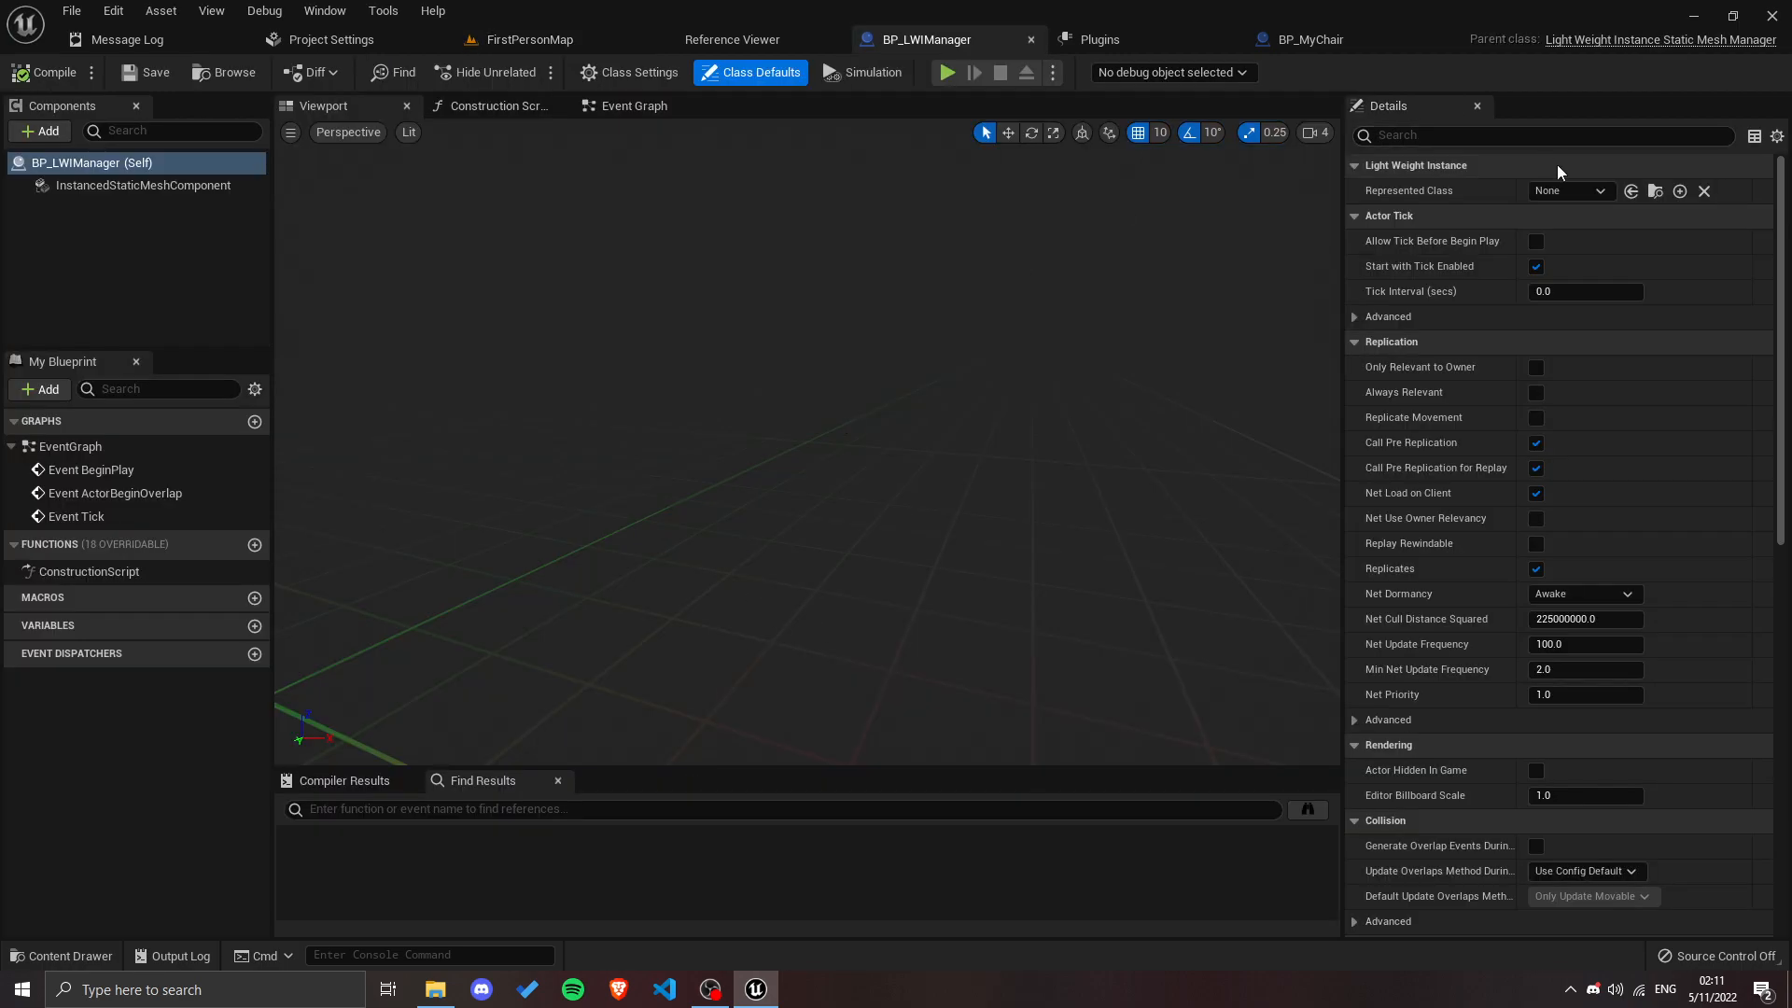
click(1570, 191)
text(bp_c)
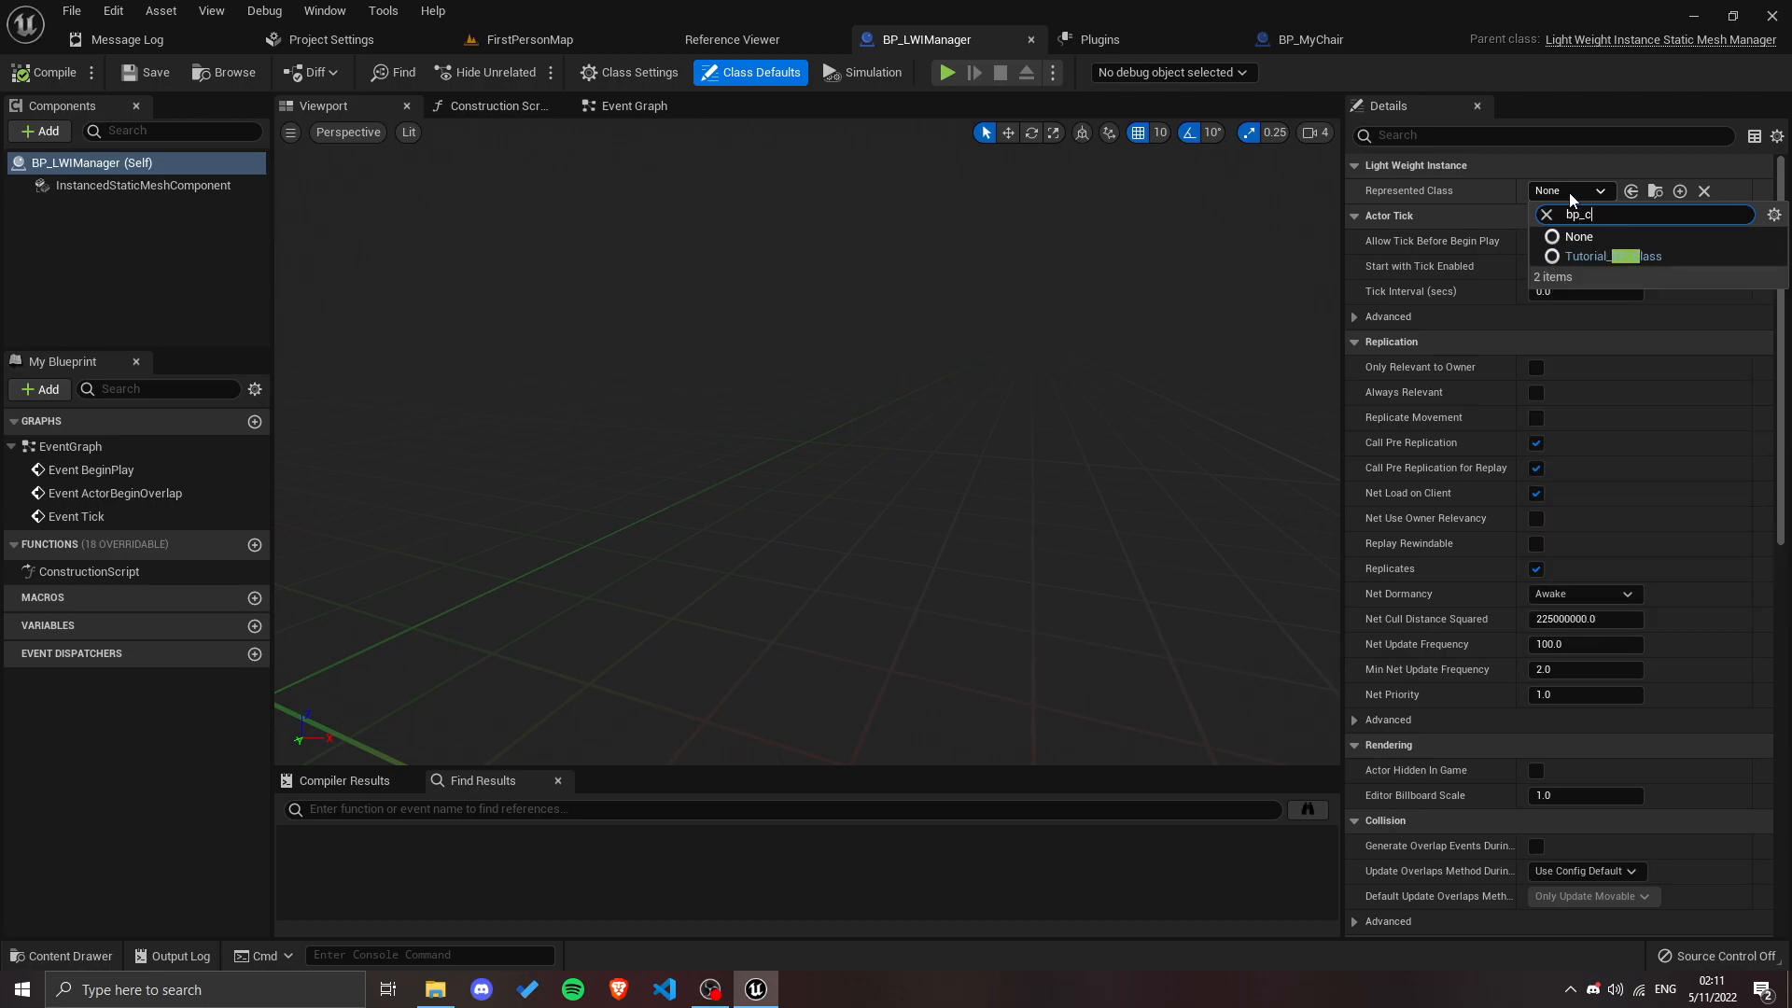
text(_my)
click(1602, 258)
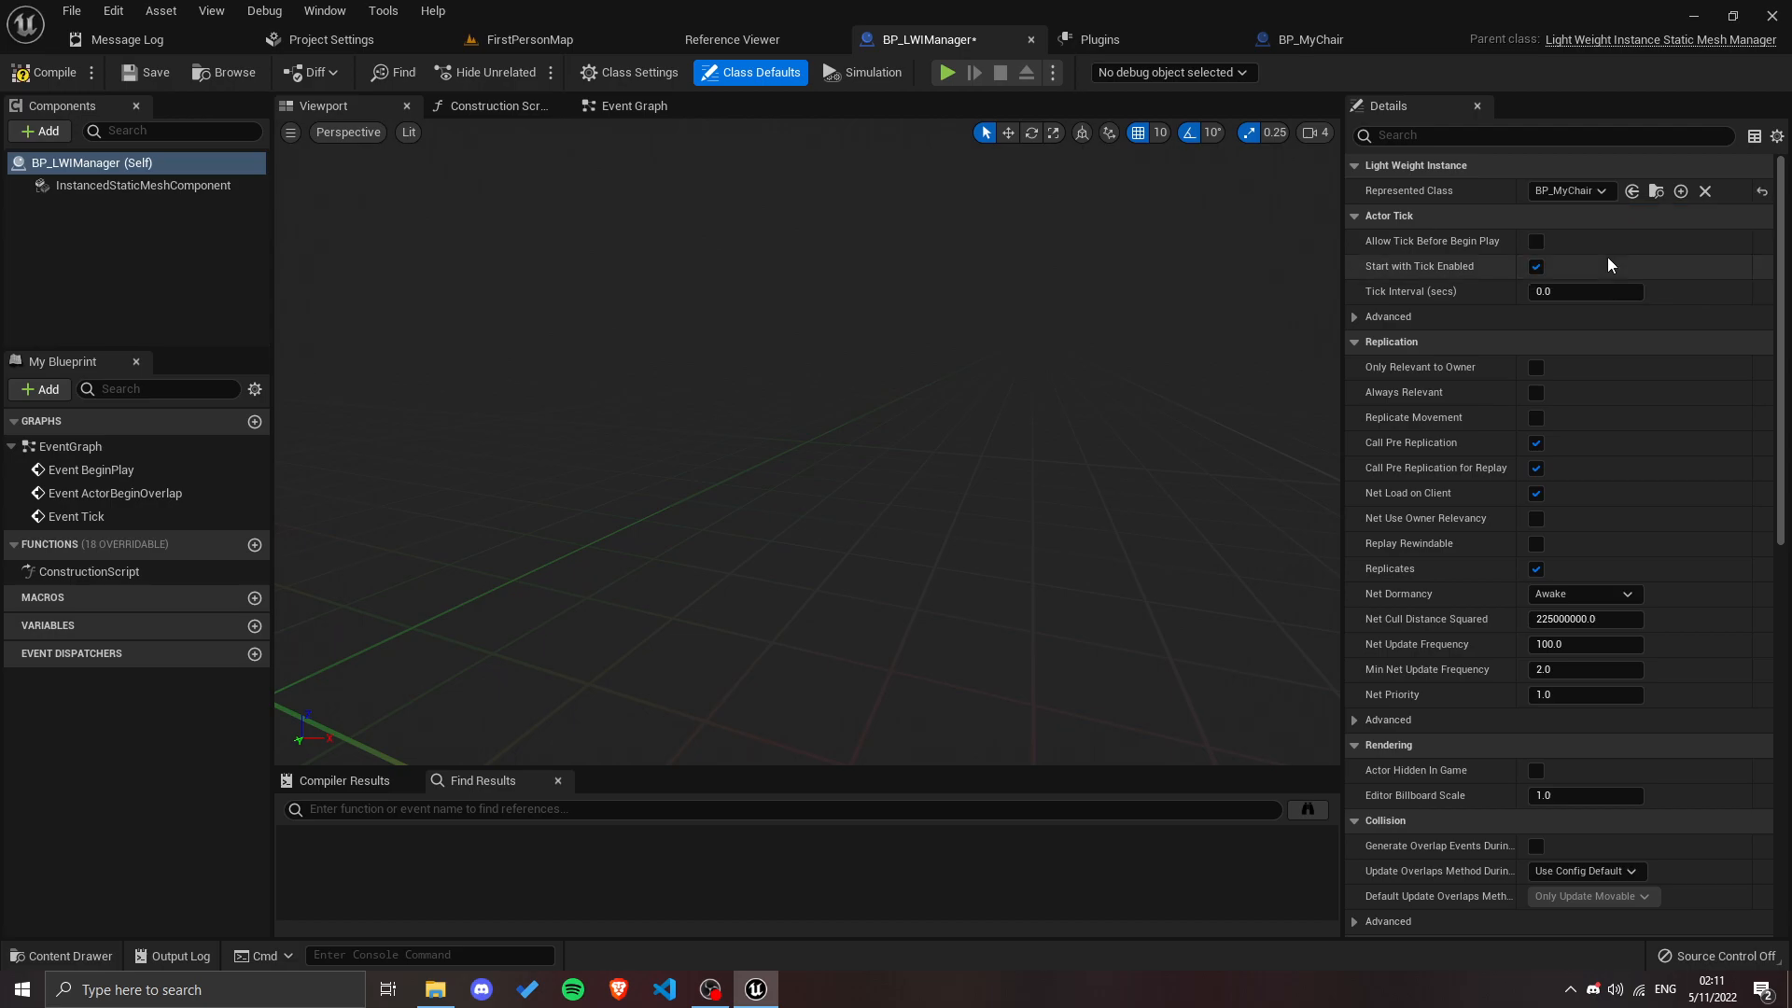
click(58, 75)
click(150, 75)
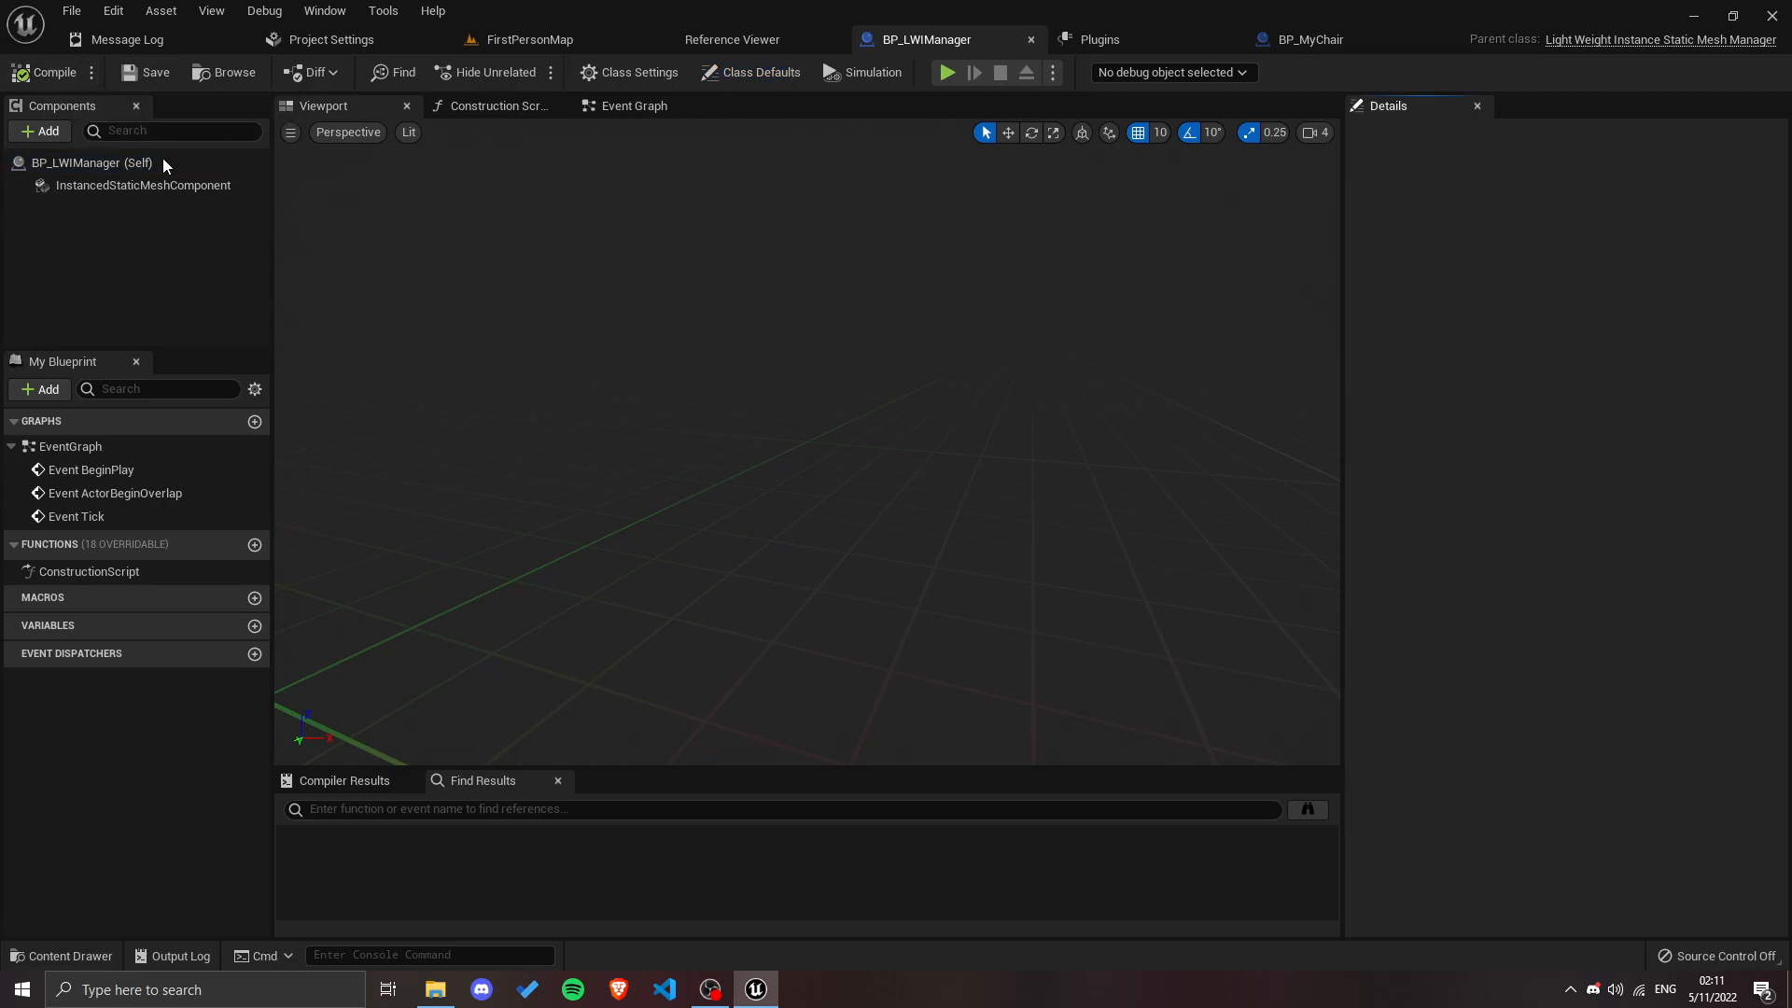
Step: Reset the Instancing Random Seed of BP_LWIManager's InstancedStaticMeshComponent to generate a new random seed
click(148, 187)
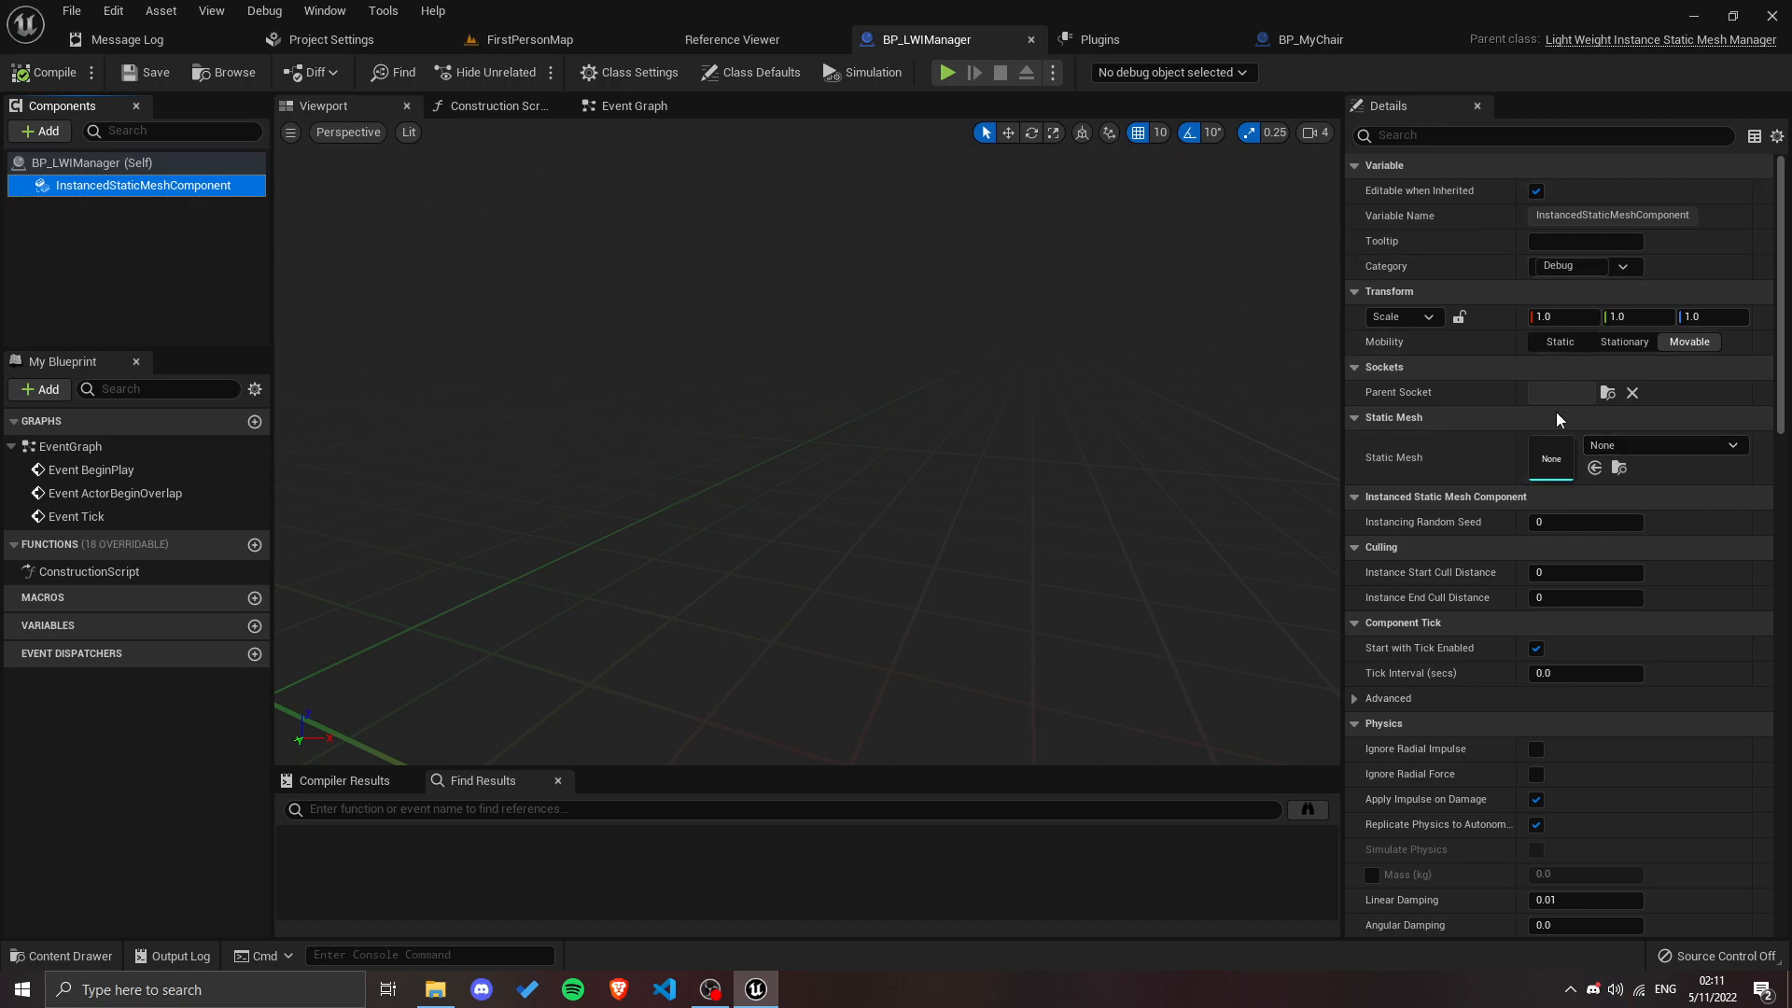
click(1588, 522)
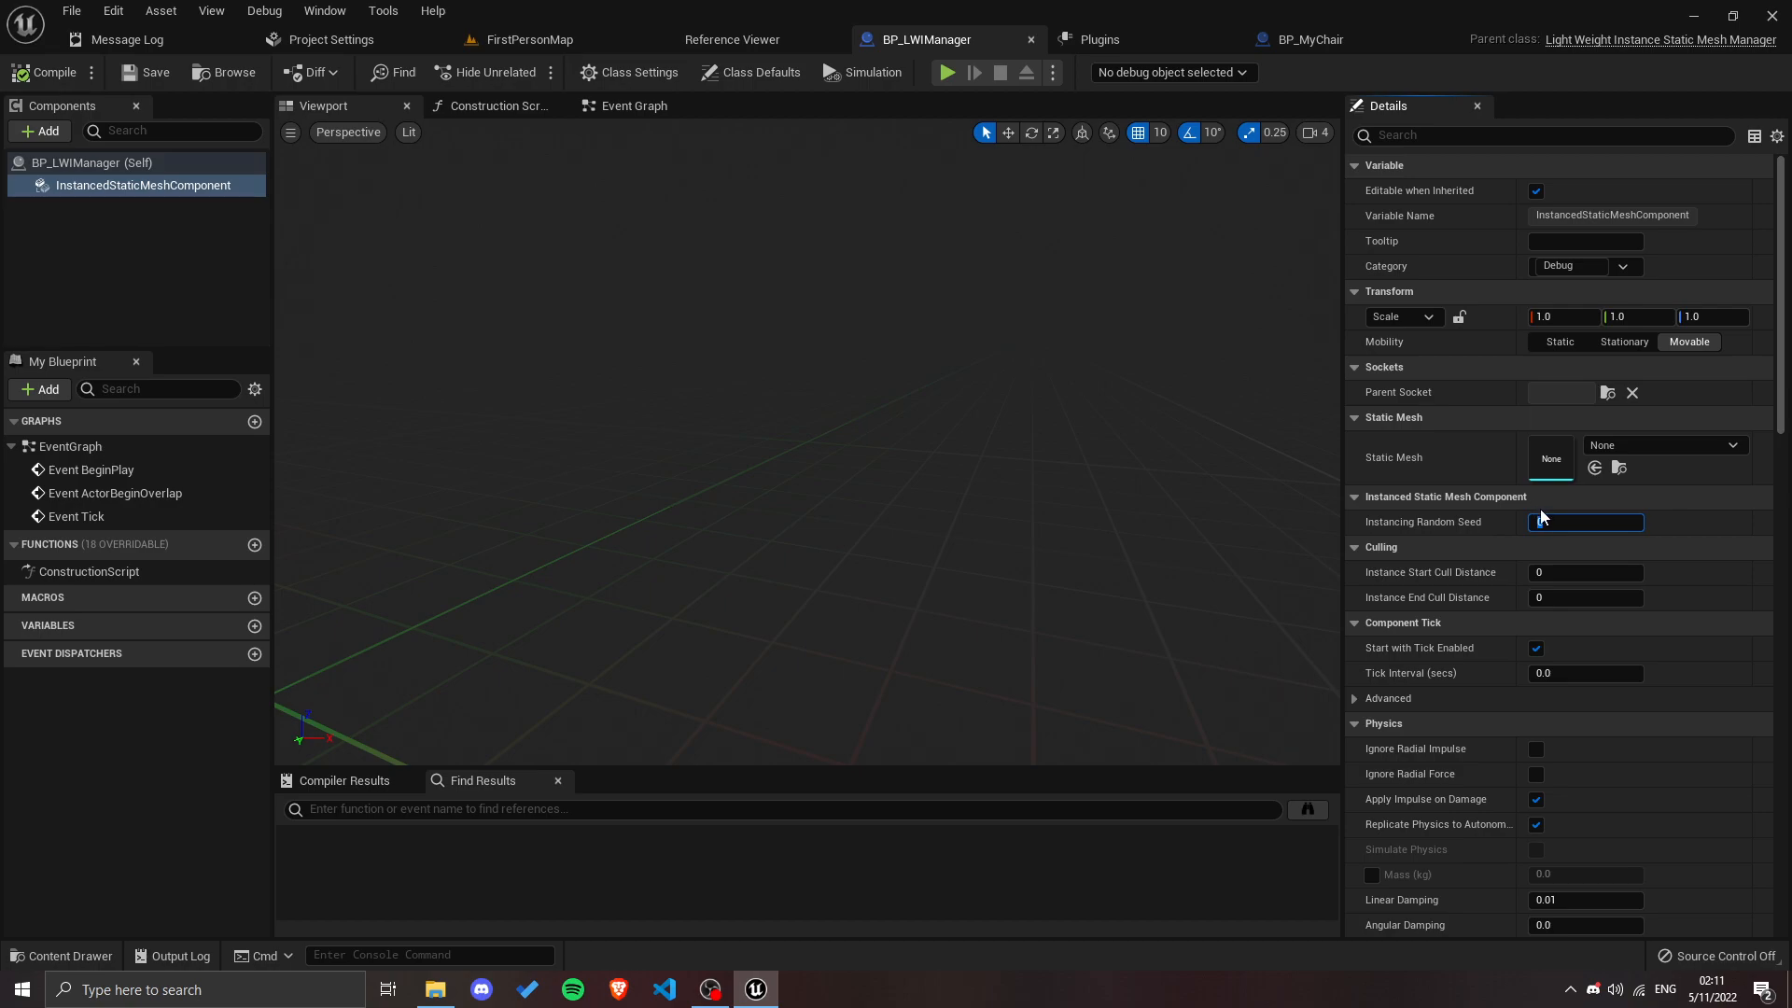
key(Return)
click(1764, 526)
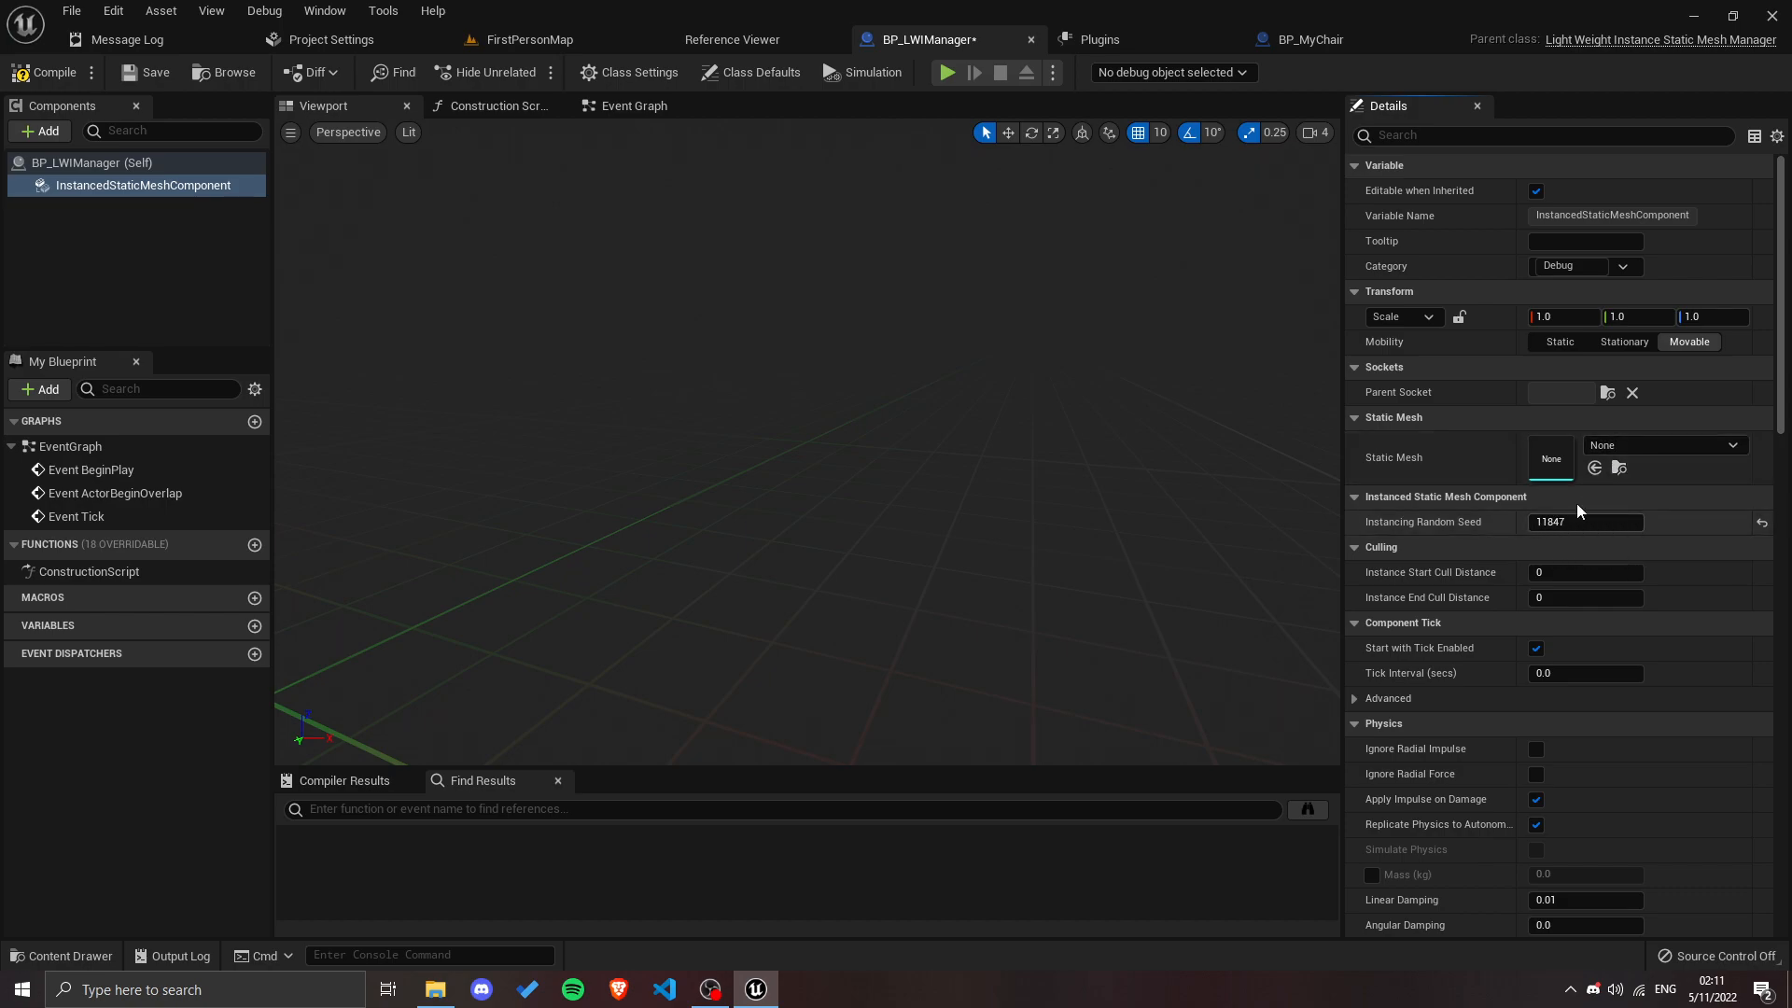
Step: Assign the SM_Chair mesh to the InstancedStaticMeshComponent, and compile and save BP_LWIManager
click(1607, 446)
text(chair)
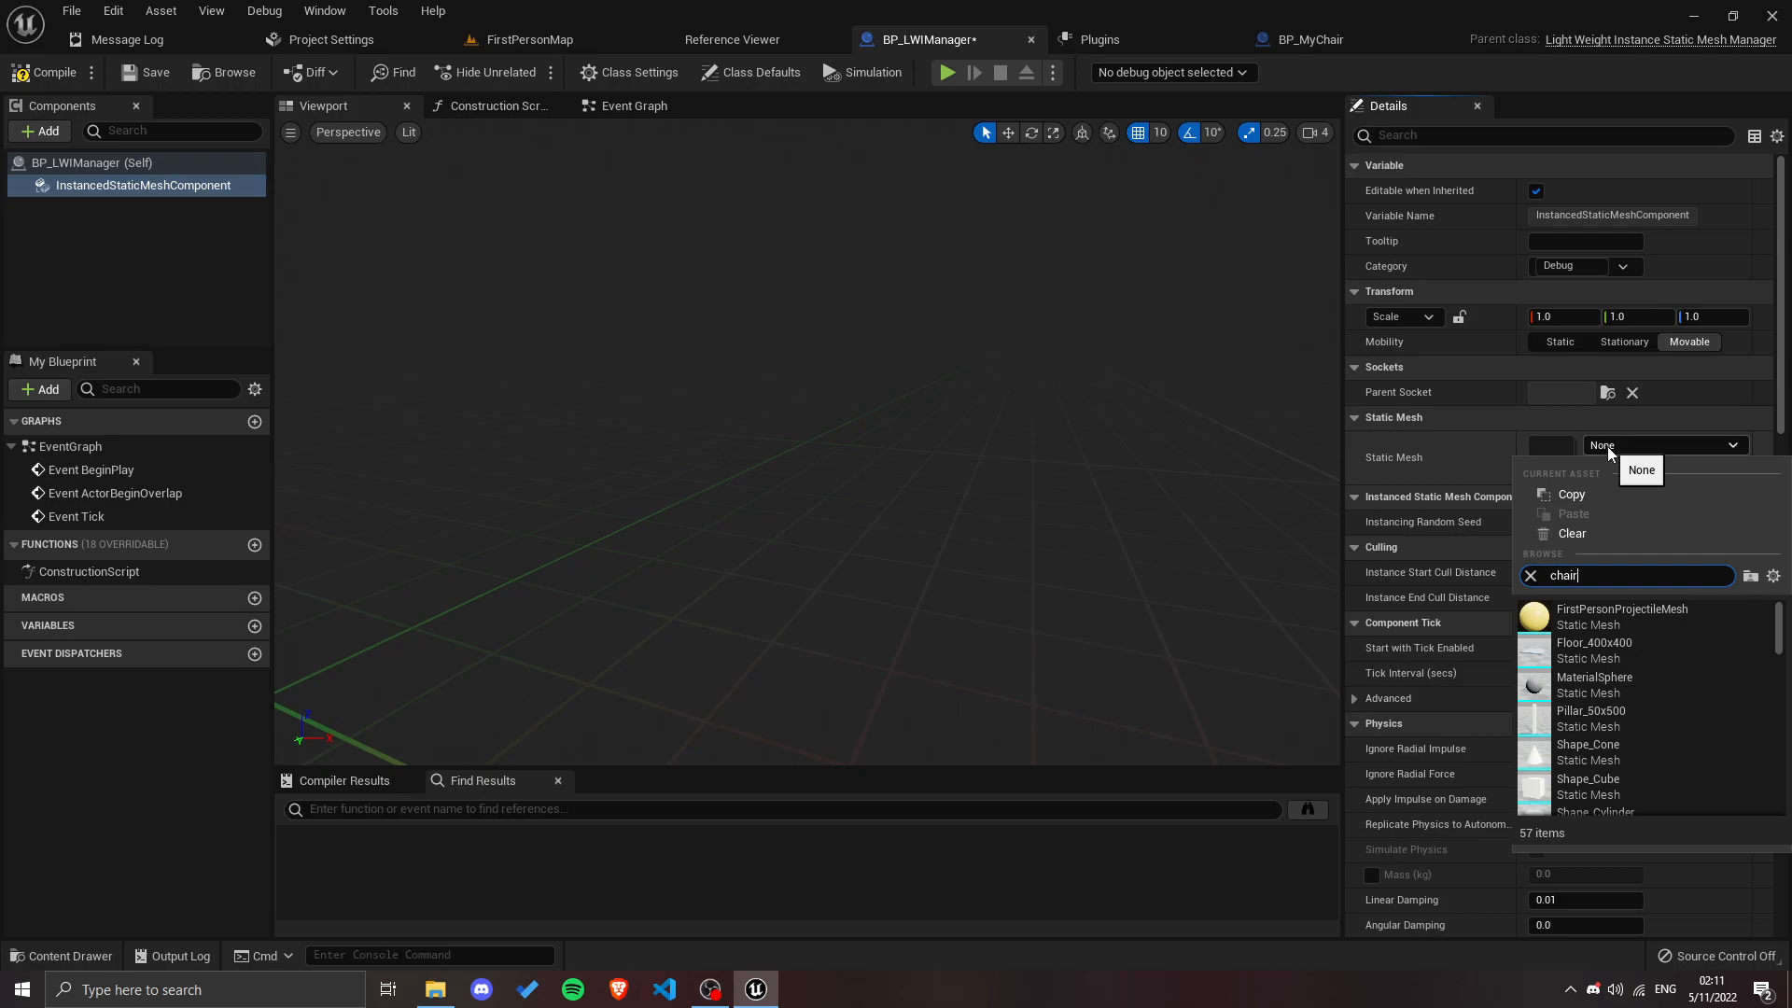
click(1579, 616)
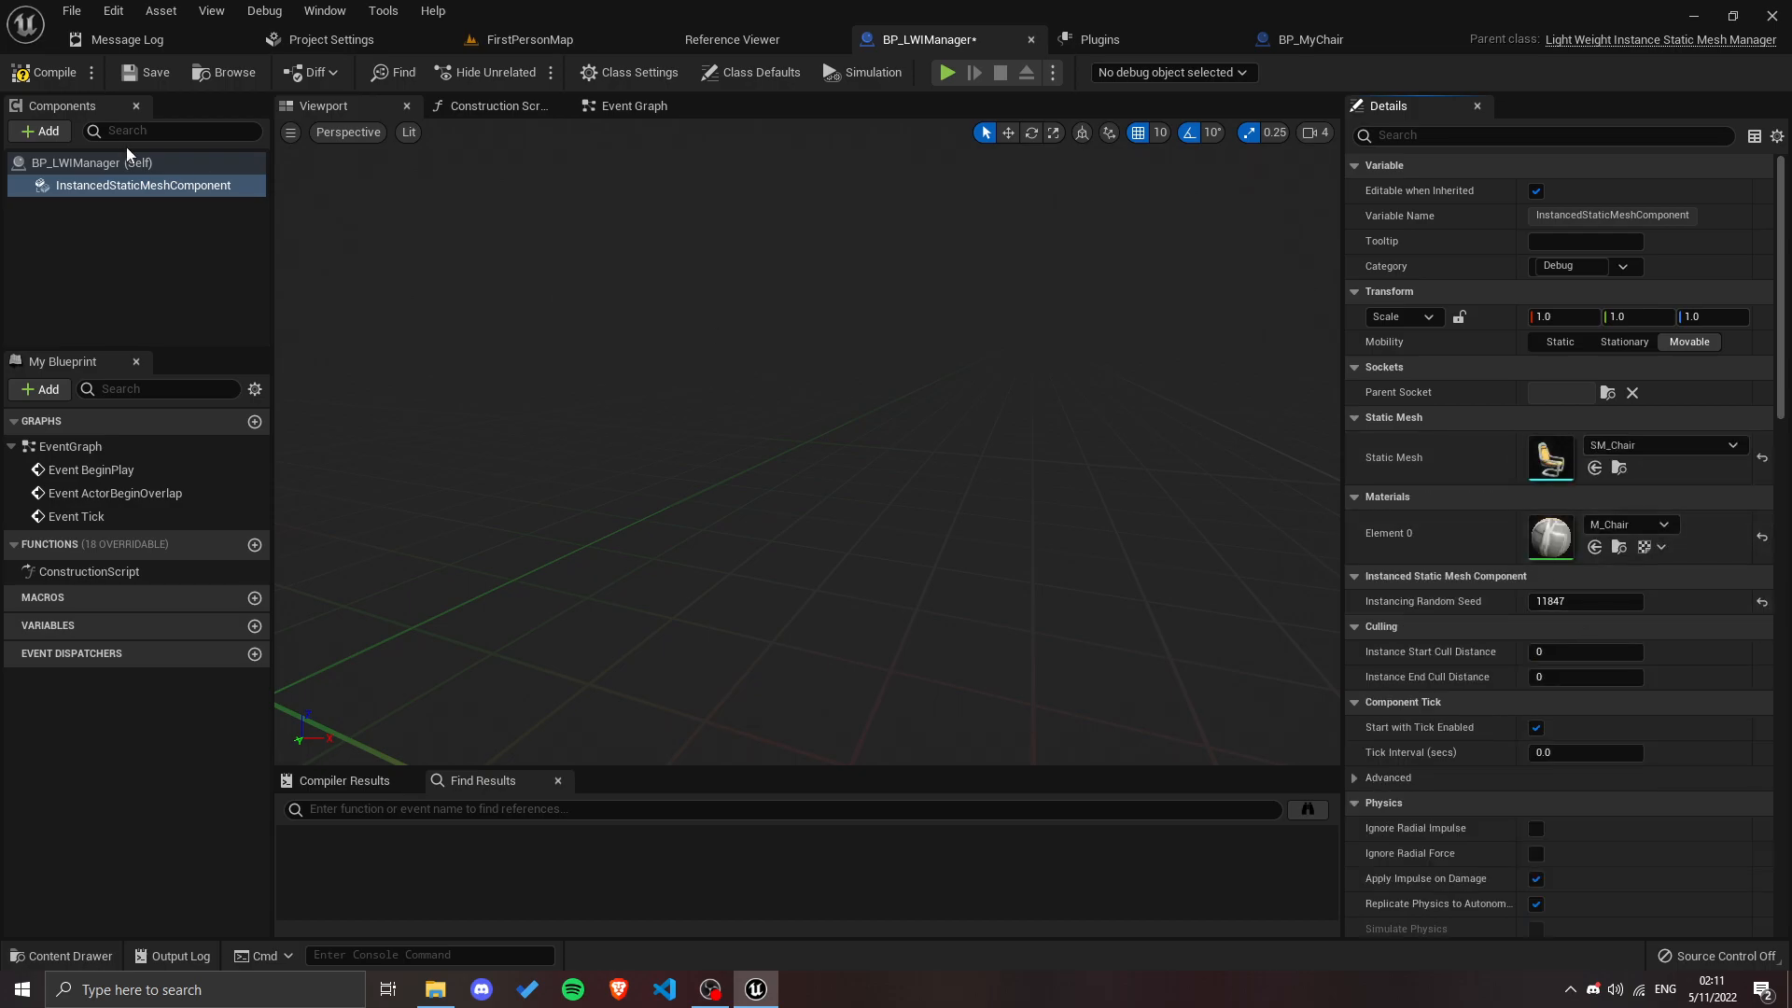
click(66, 76)
click(143, 74)
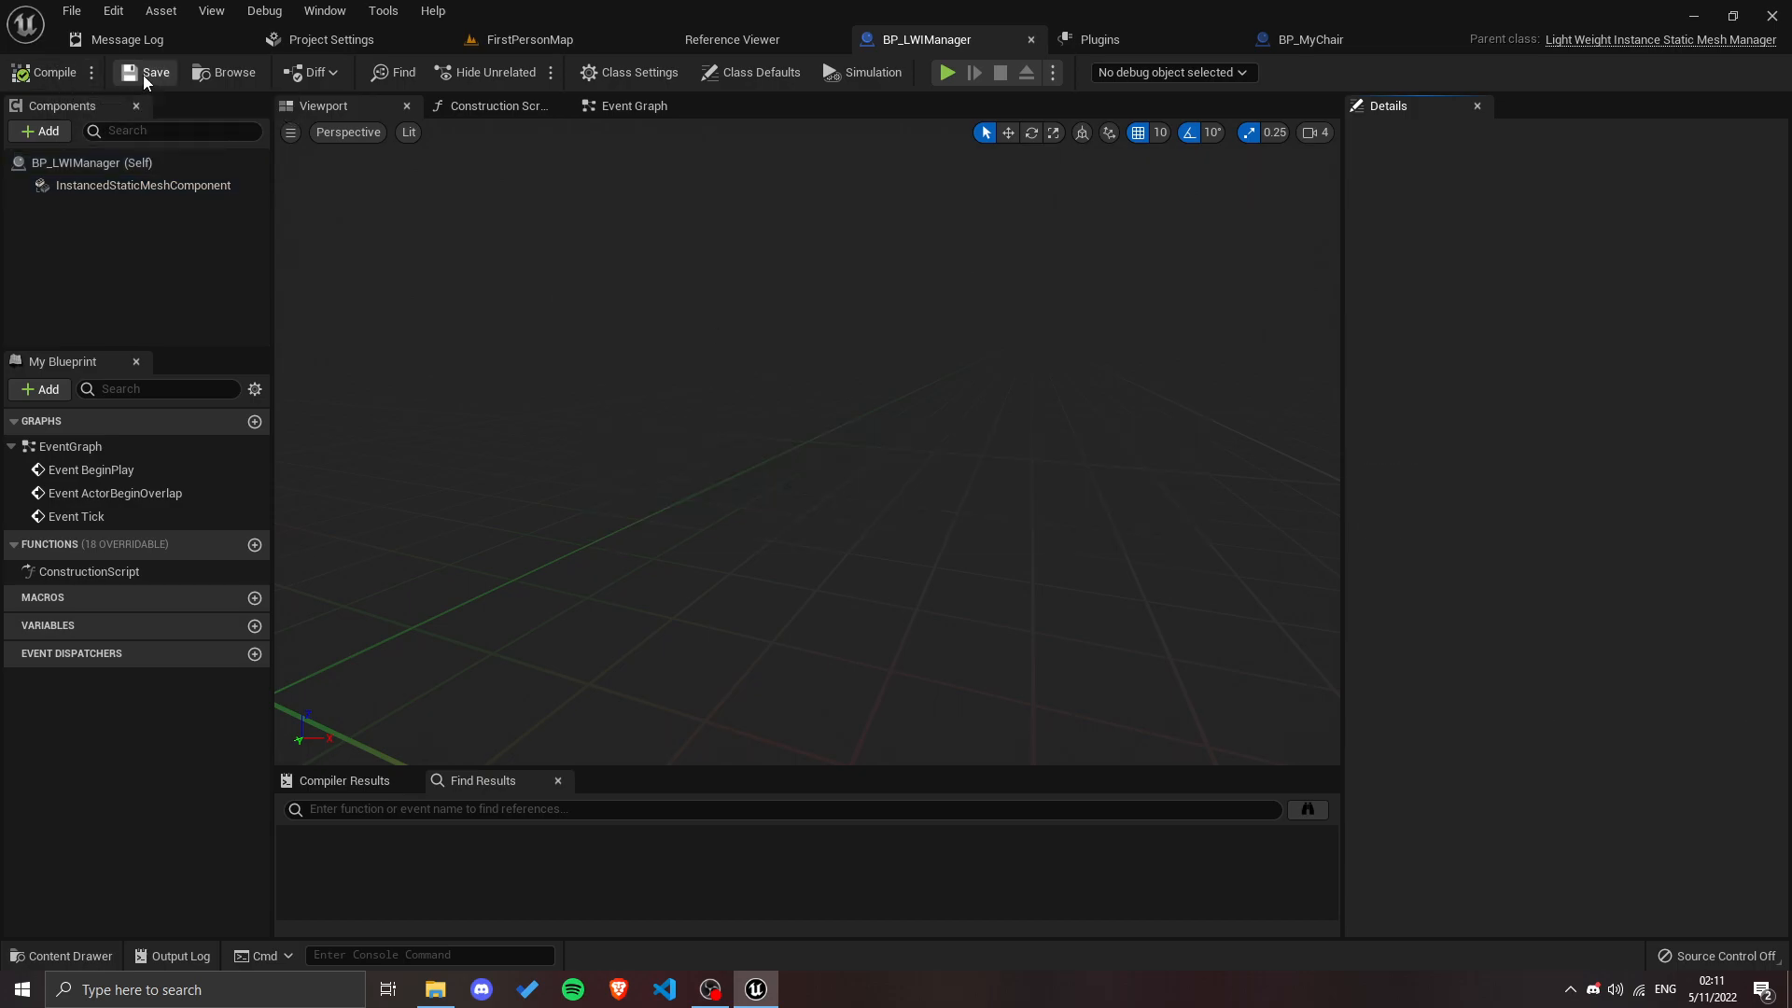
Step: Place a BP_LWIManager actor on the floor of FirstPersonMap at about X 1200, Y 1100, Z 0
click(517, 40)
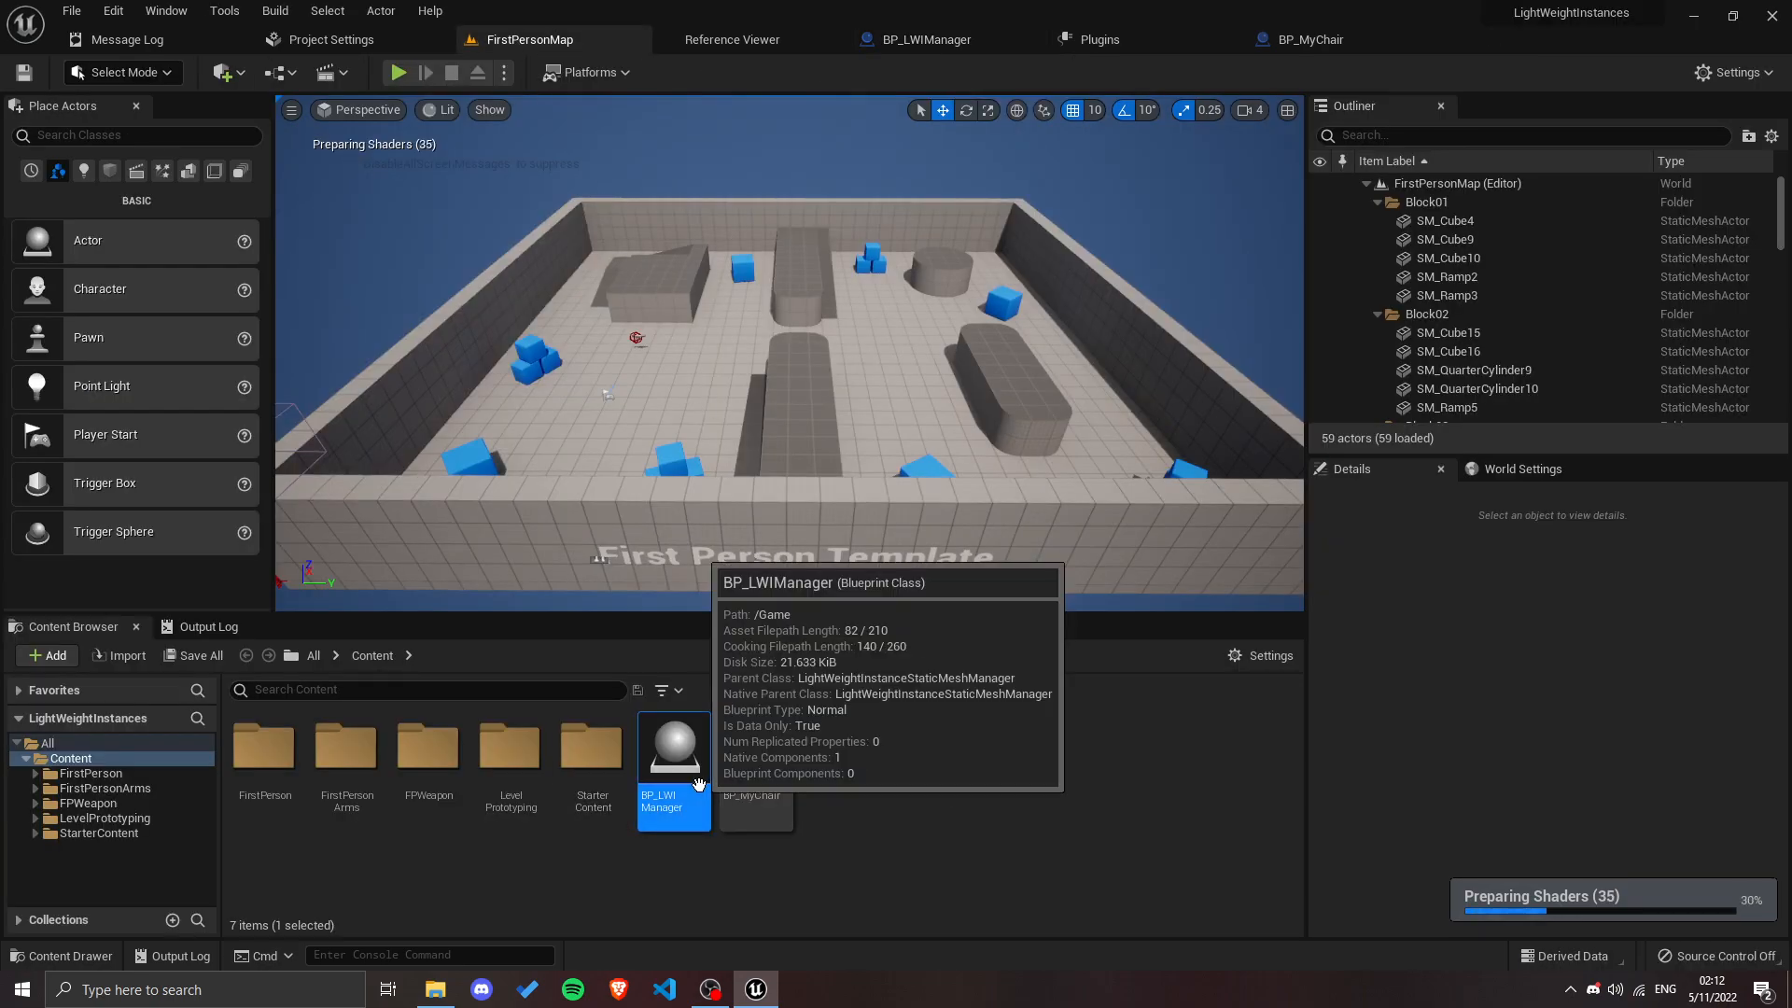
right_drag(728, 427, 826, 448)
key(w)
right_drag(921, 413, 765, 415)
key(w)
drag(691, 742, 861, 454)
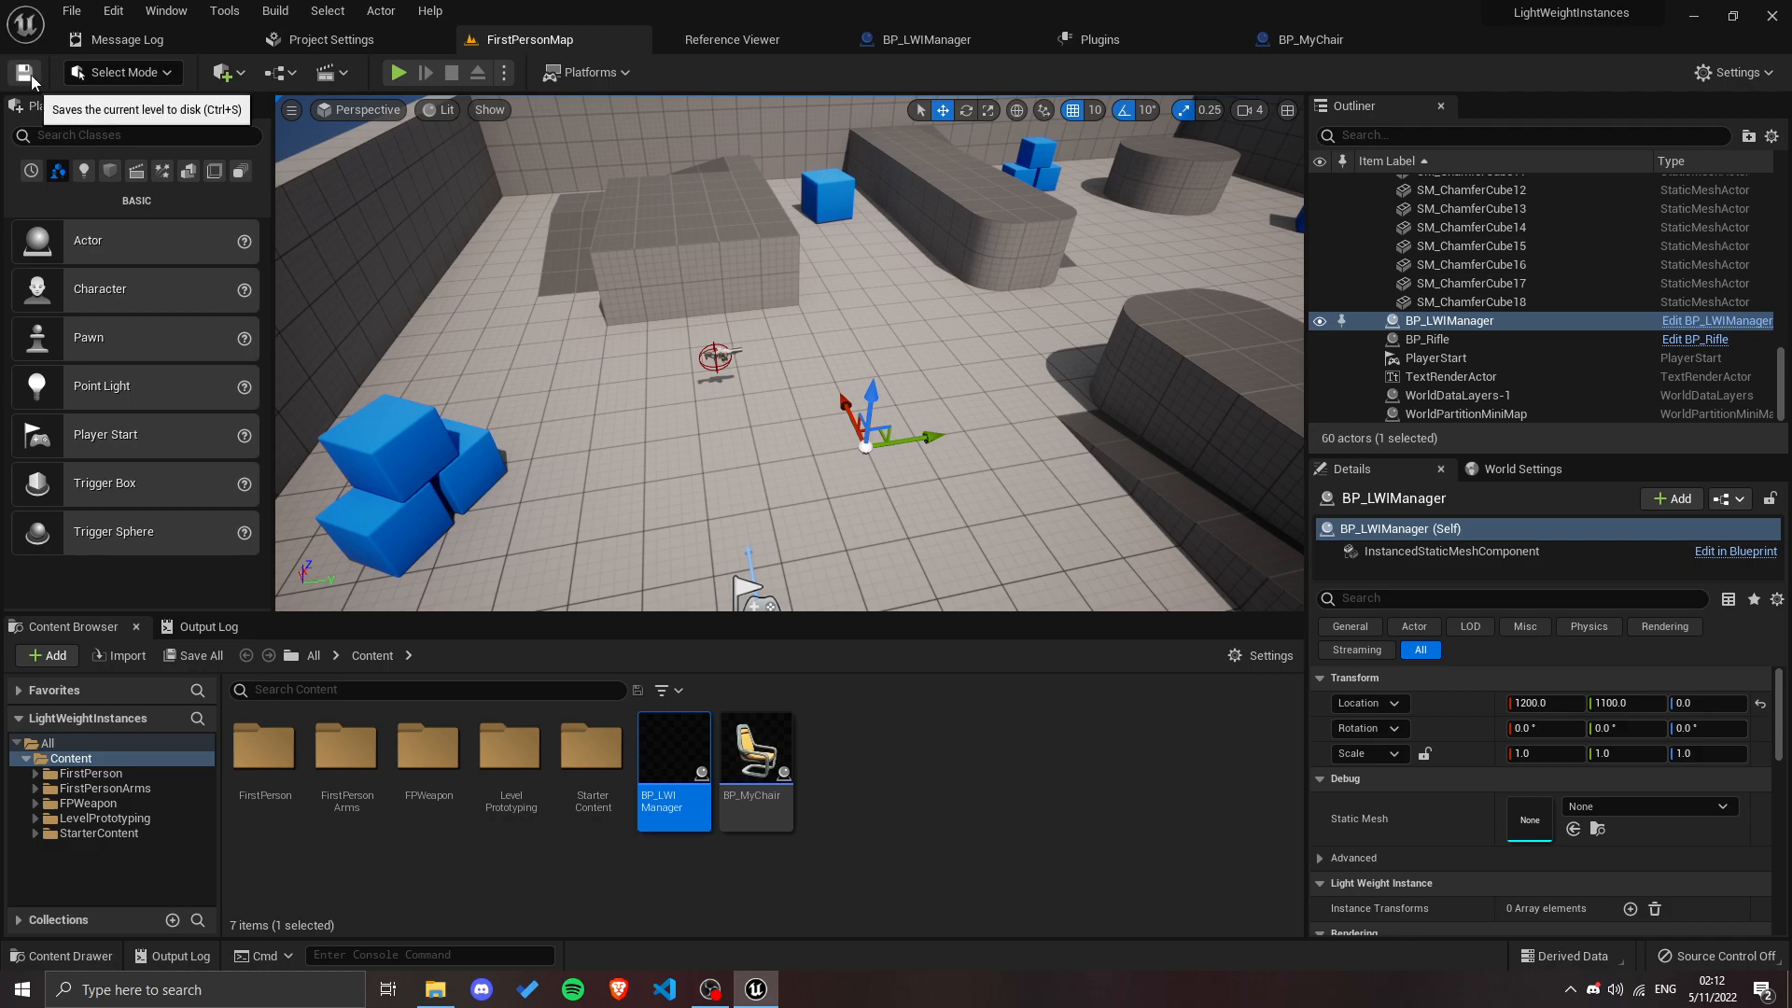
Step: Close the editor, saving the pending changes, and reopen the project from LightWeightInstances.uproject
click(1770, 19)
click(948, 700)
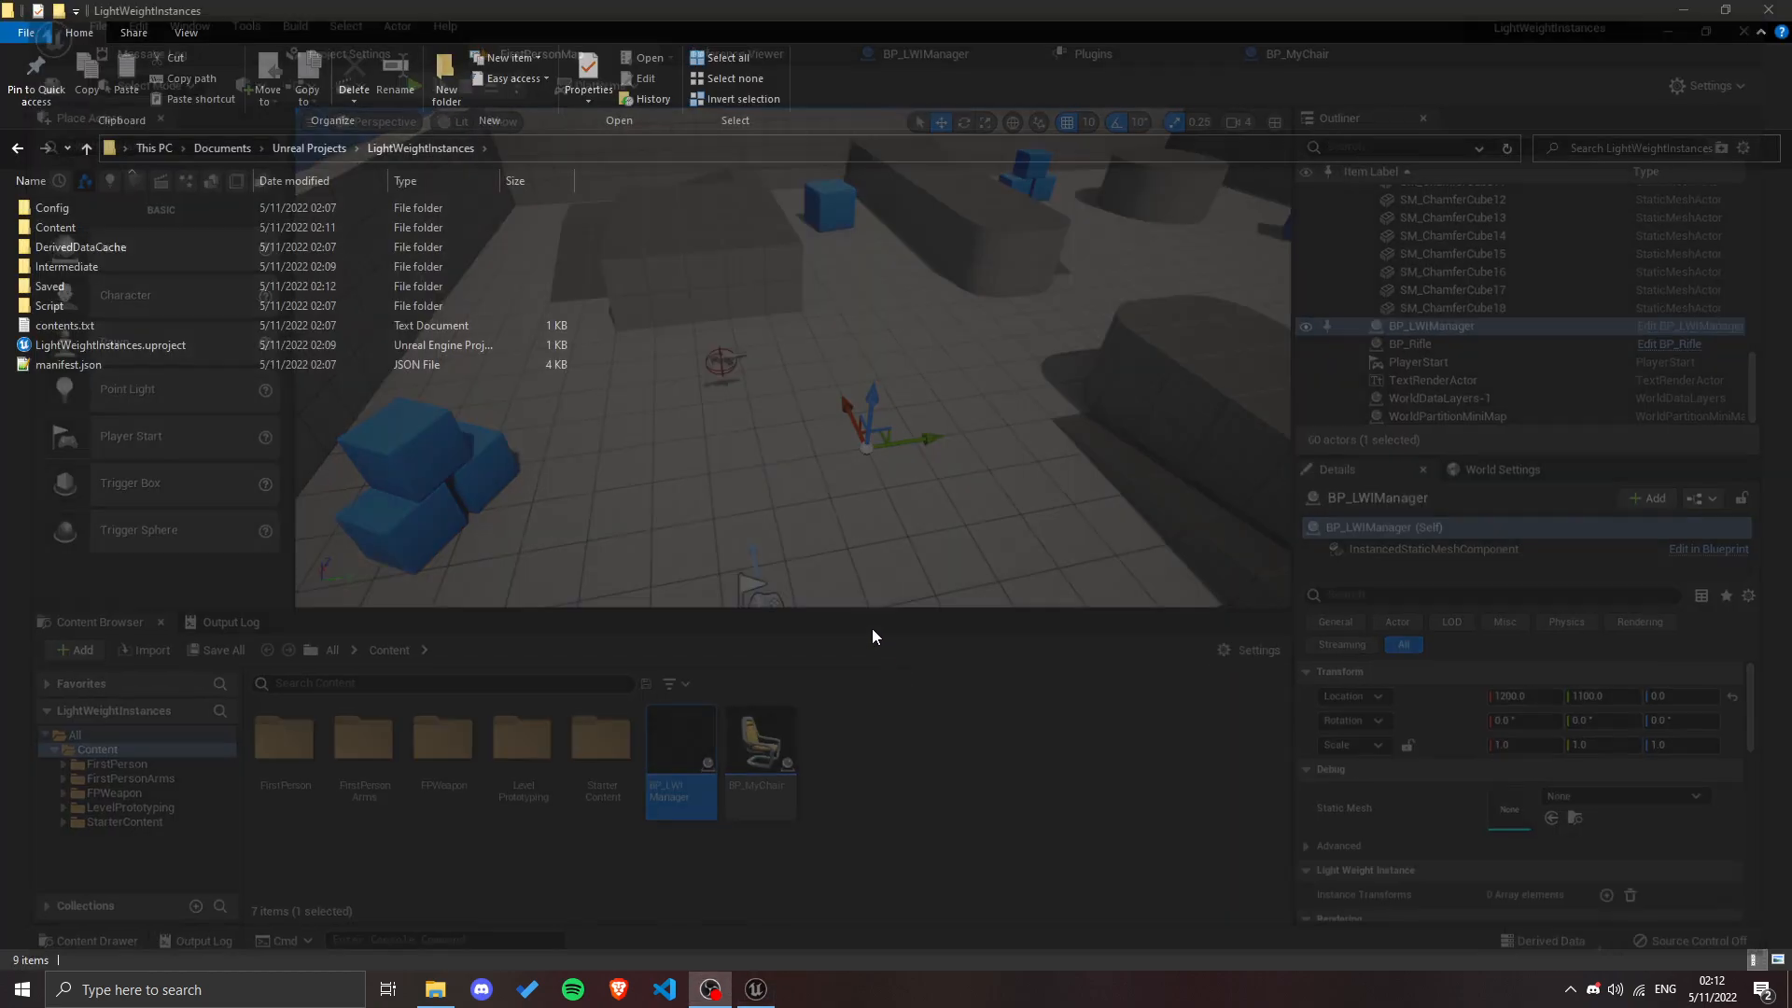
double_click(189, 349)
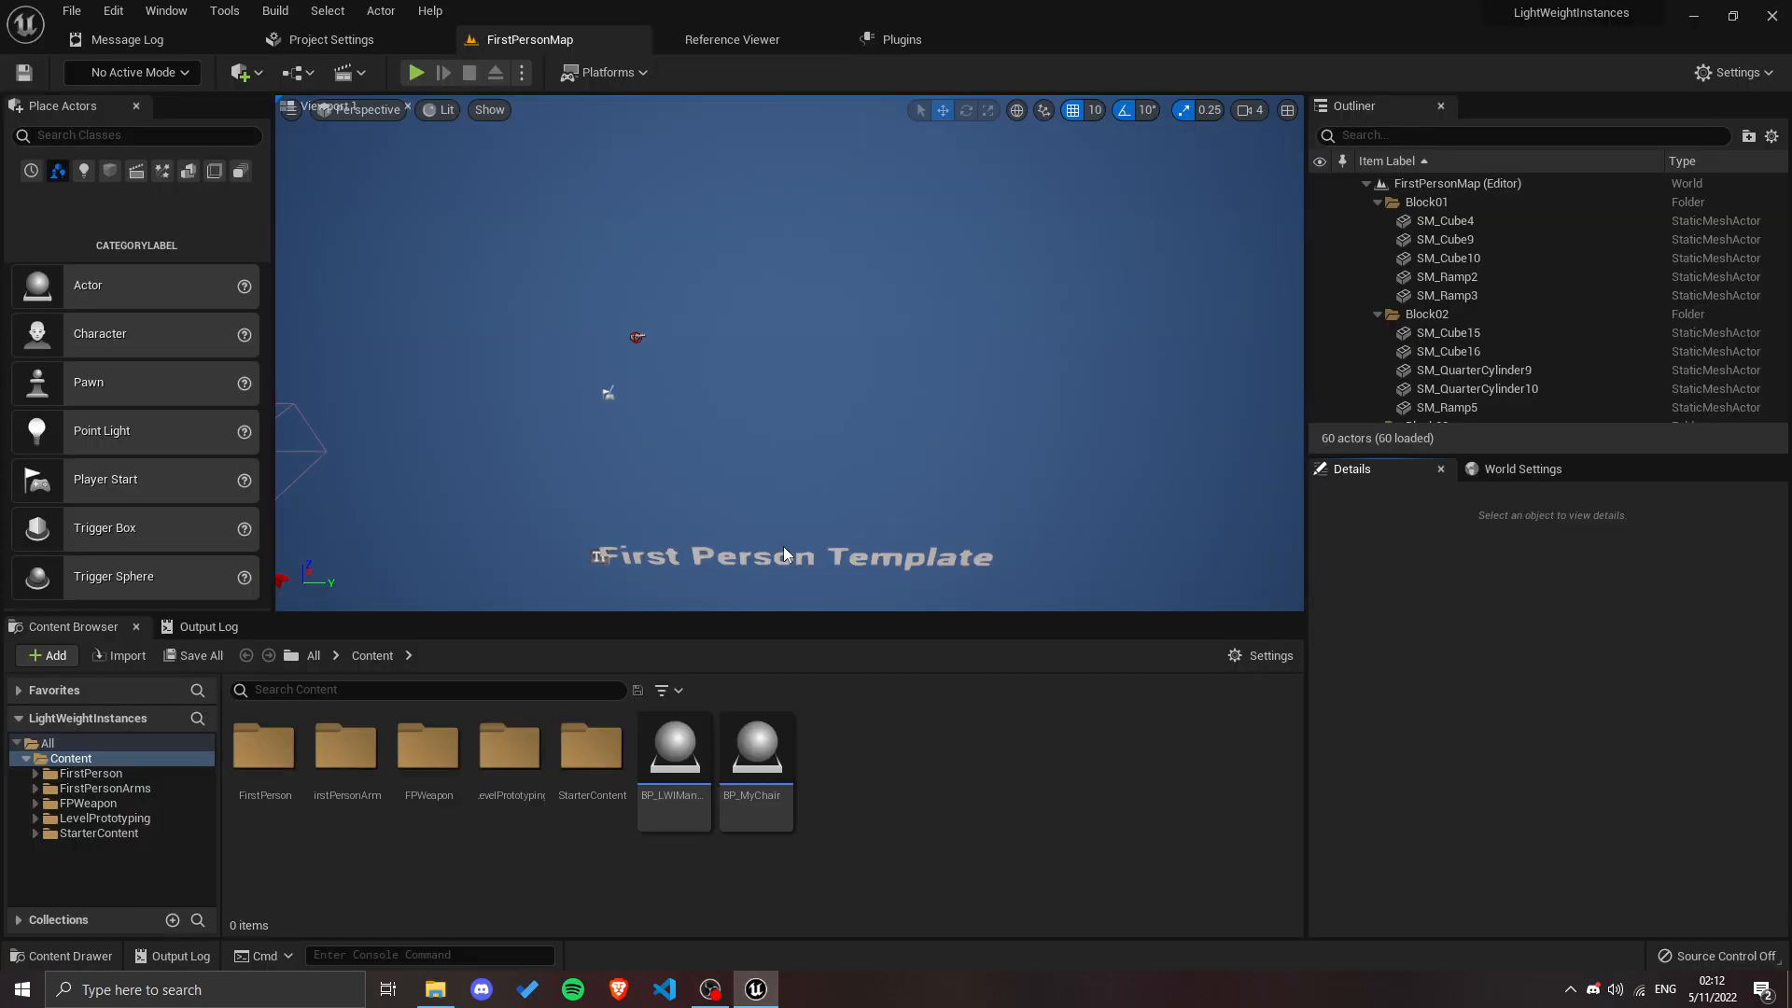
Step: Filter the Outliner by "manager", select the BP_LWIManager actor, and decline reopening the previous asset editors
right_drag(808, 439, 947, 462)
key(w)
key(a)
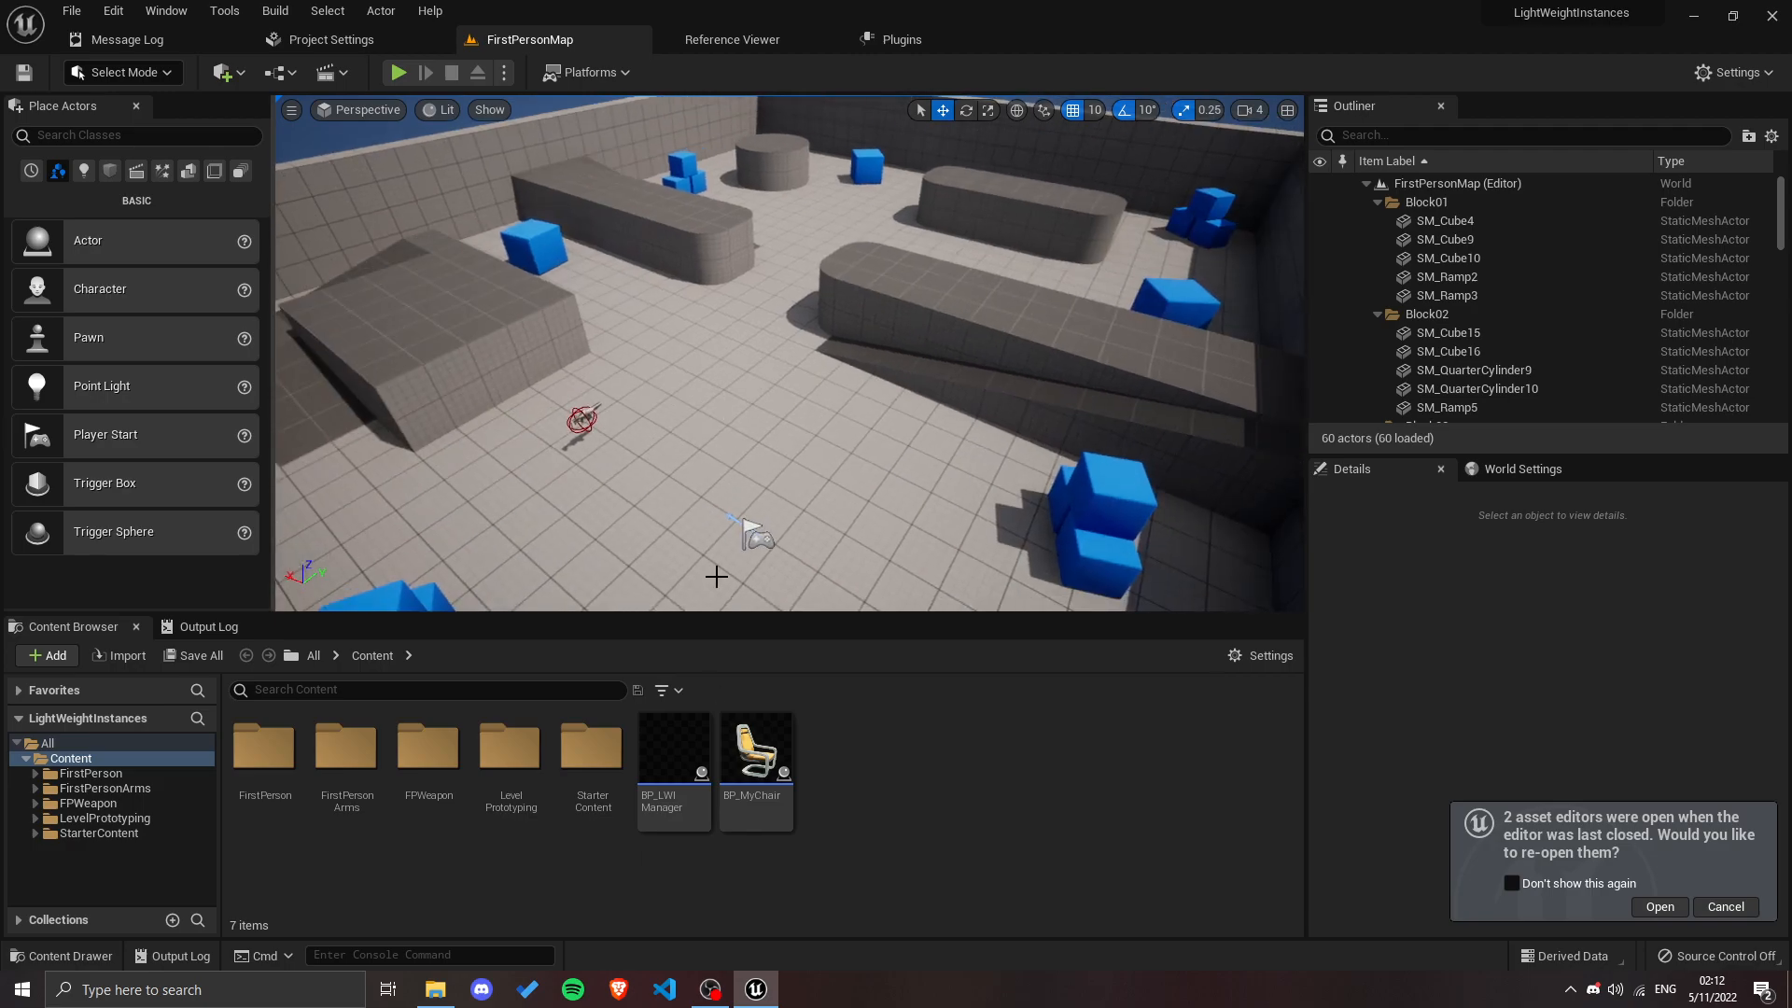
key(a)
right_drag(744, 532, 895, 569)
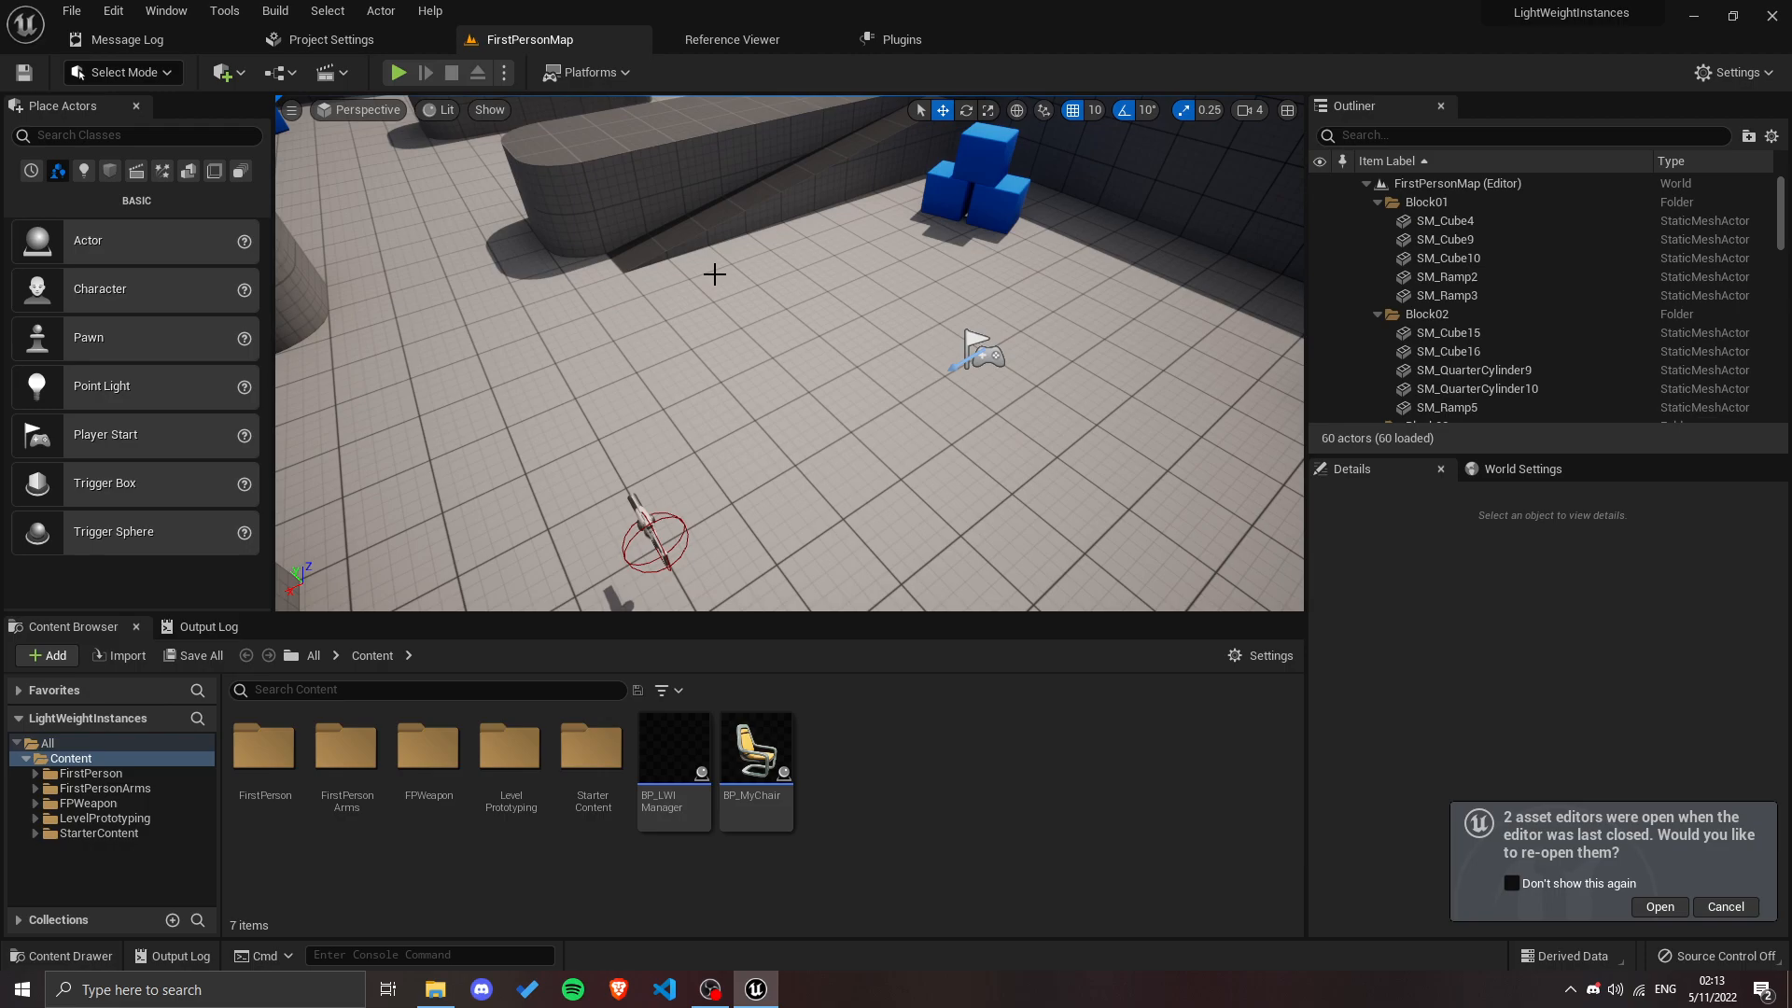
right_drag(703, 388, 1345, 333)
click(1417, 135)
text(manager)
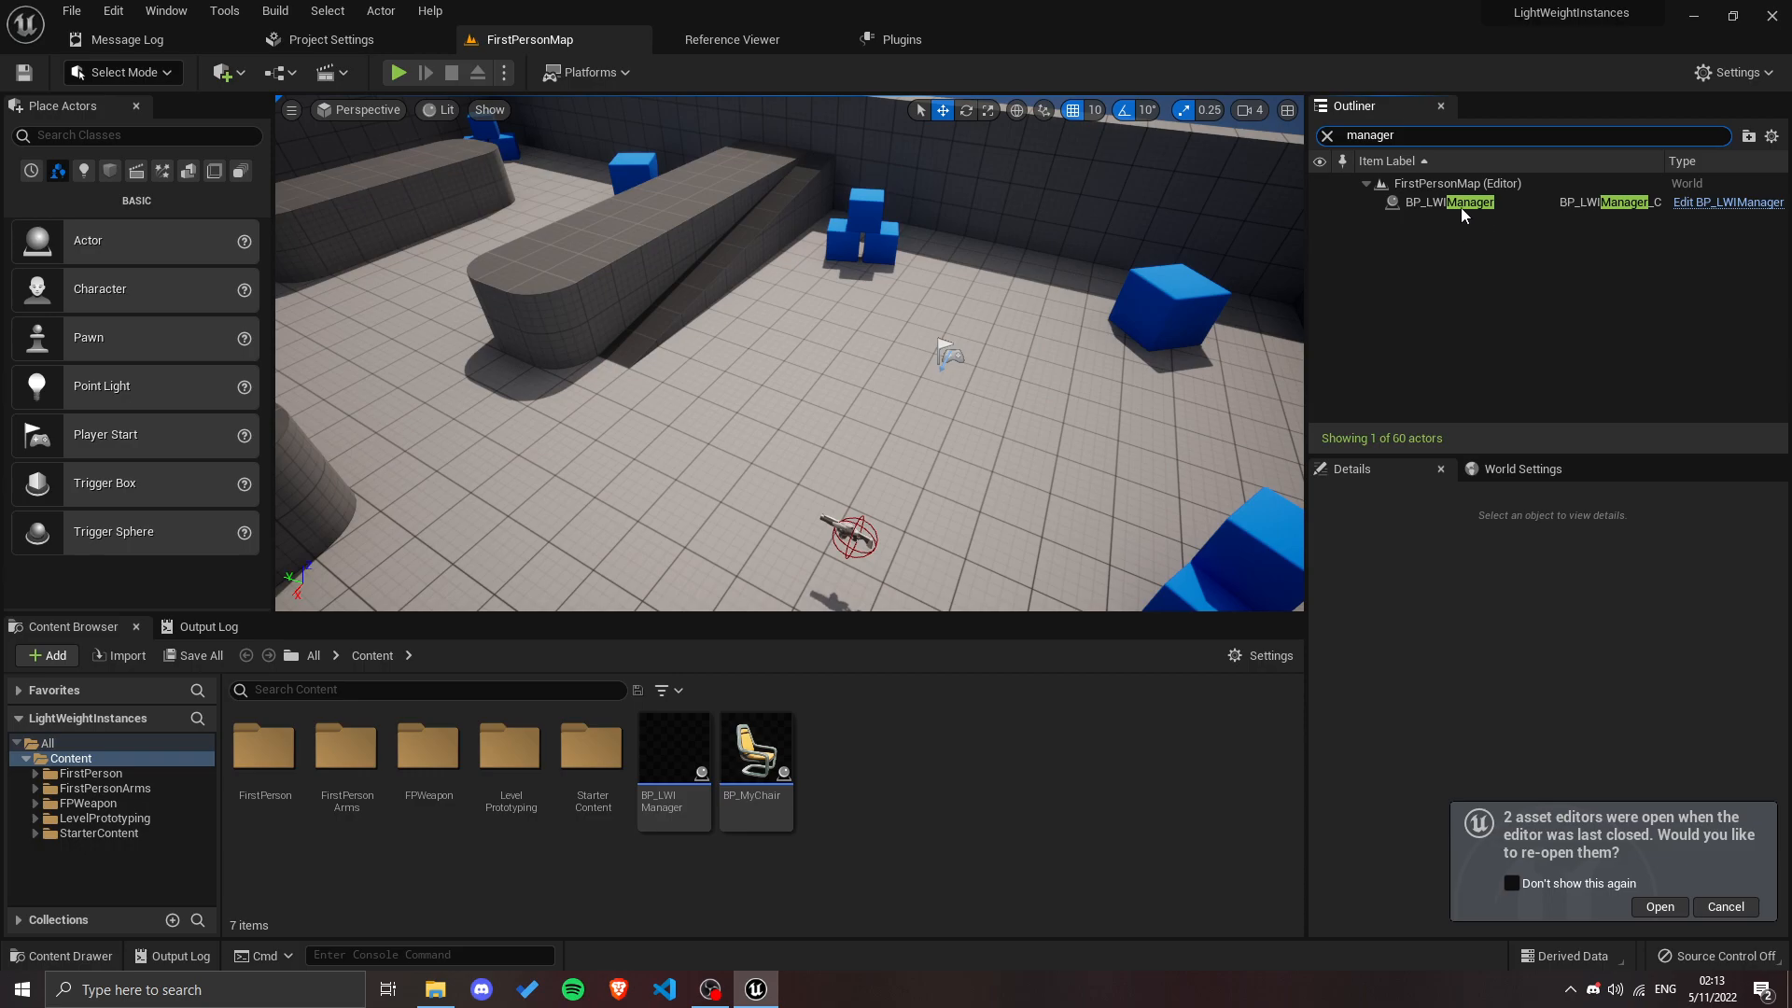
click(1466, 207)
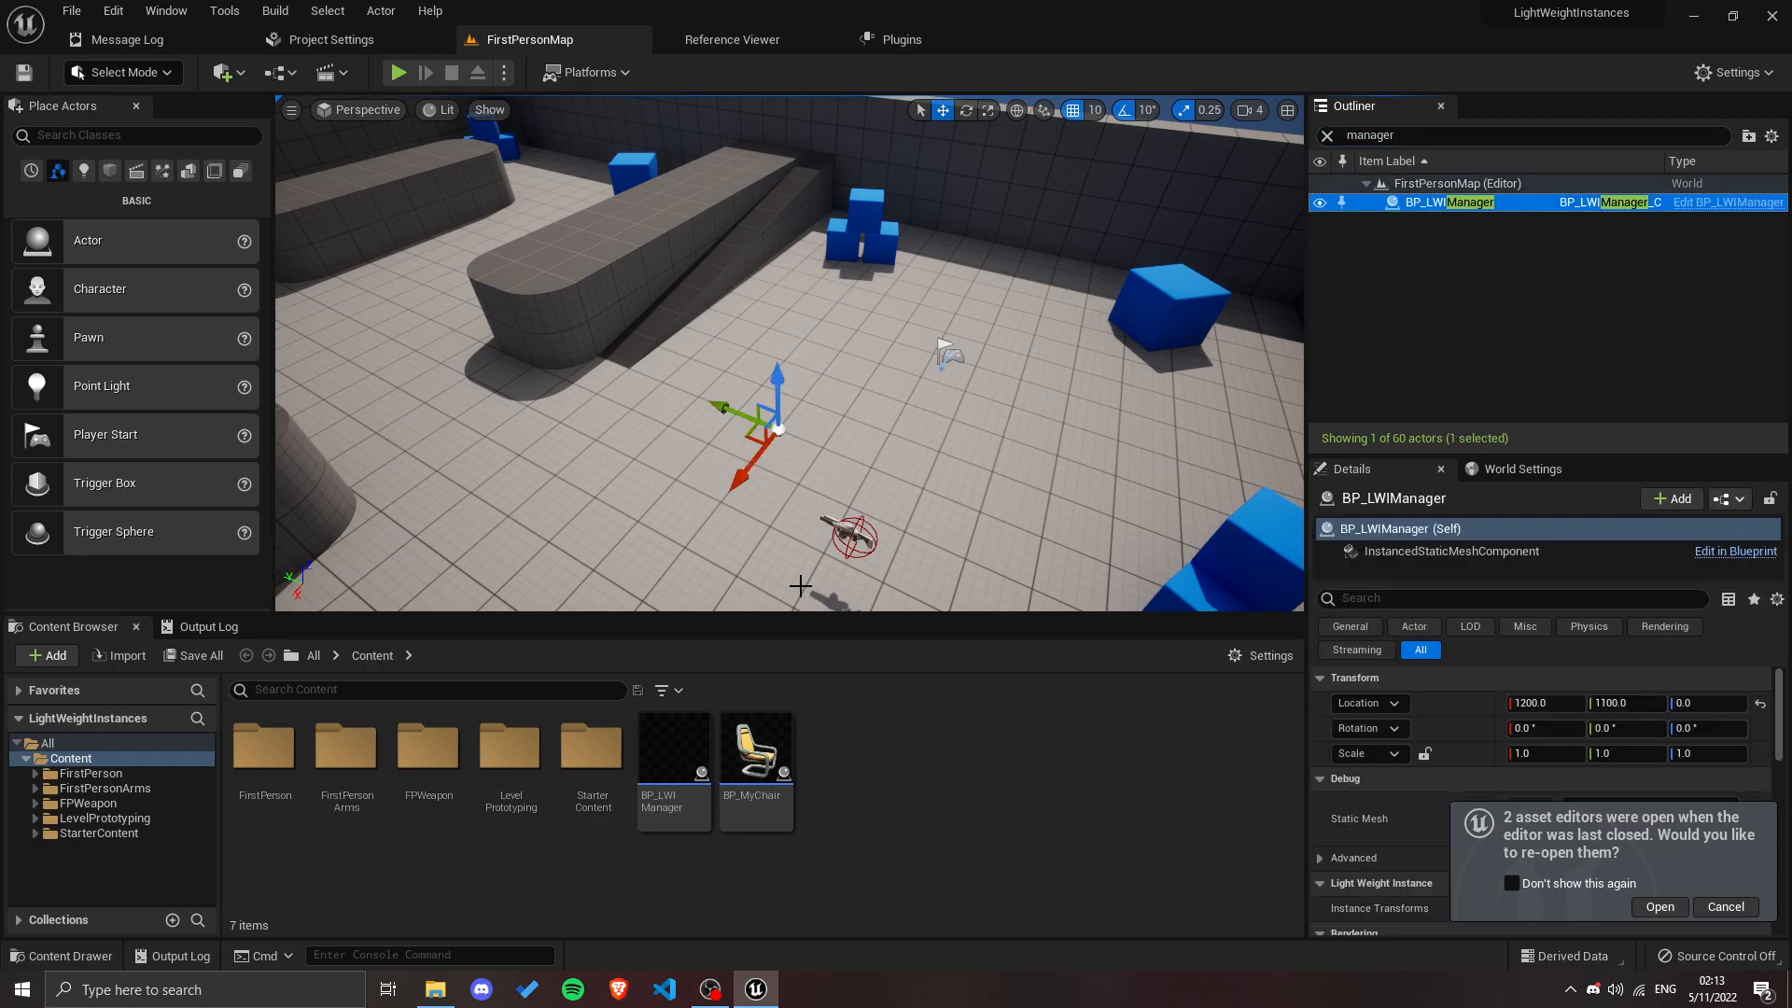
right_drag(922, 464, 887, 485)
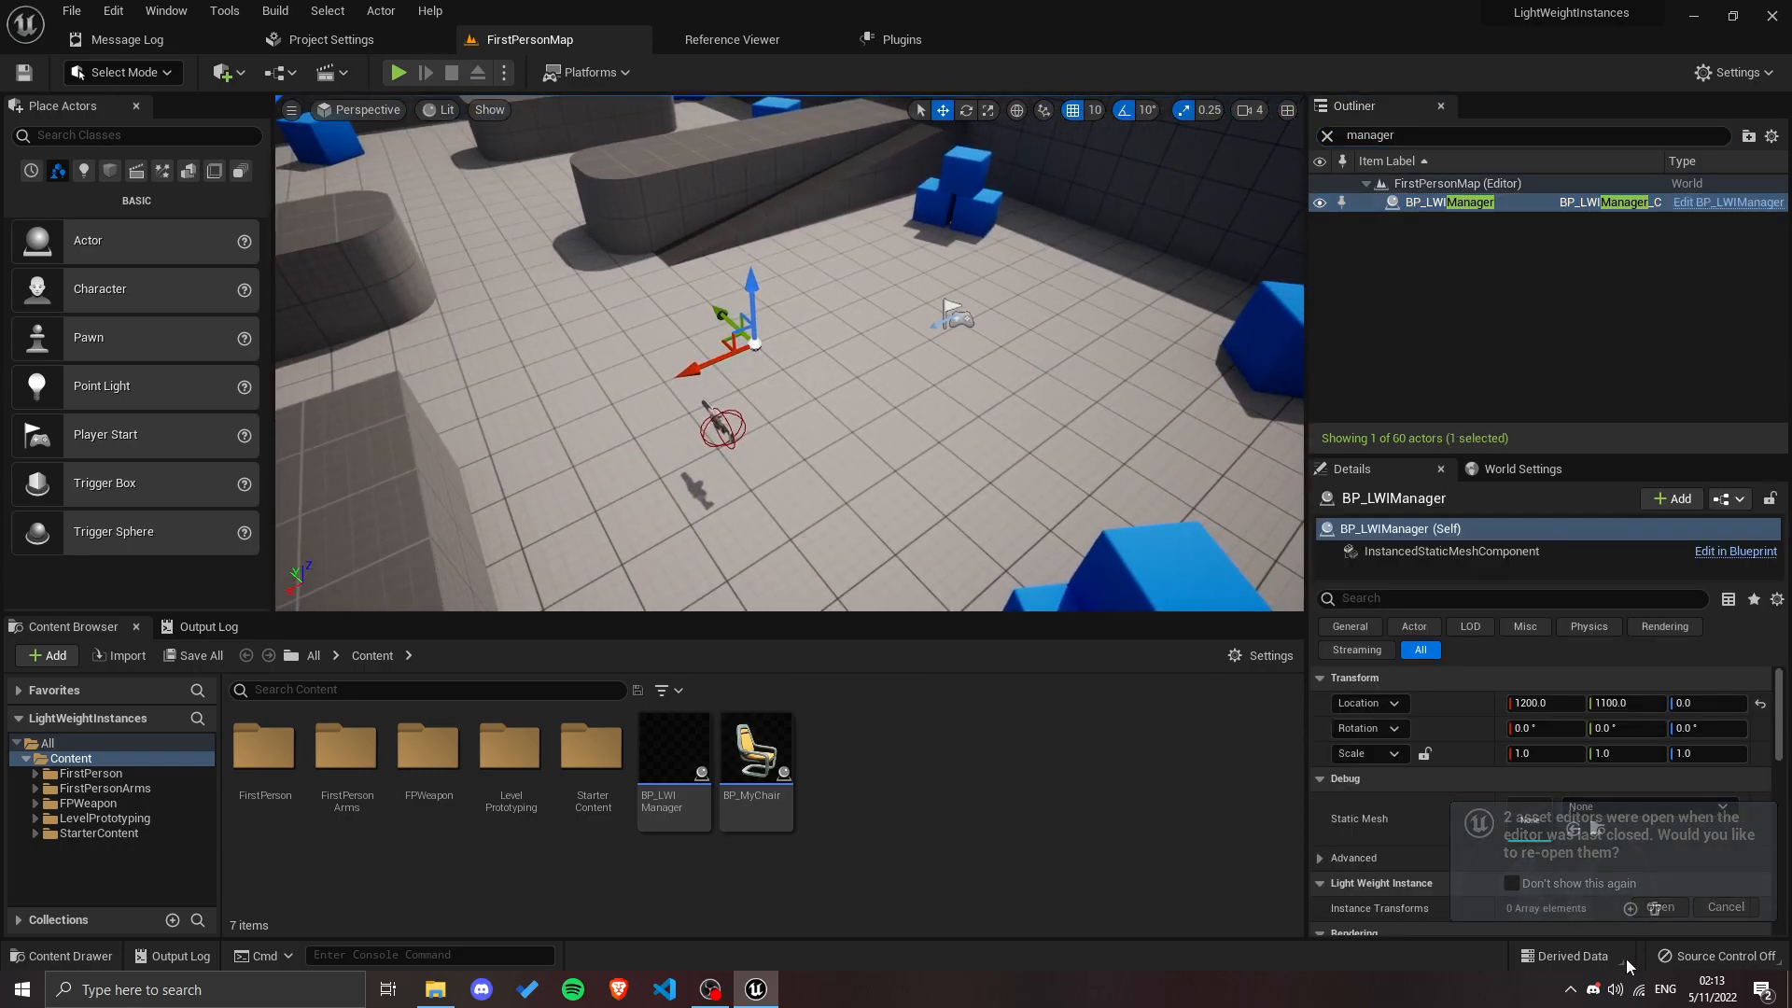
click(1708, 907)
scroll(1323, 818, down, 1)
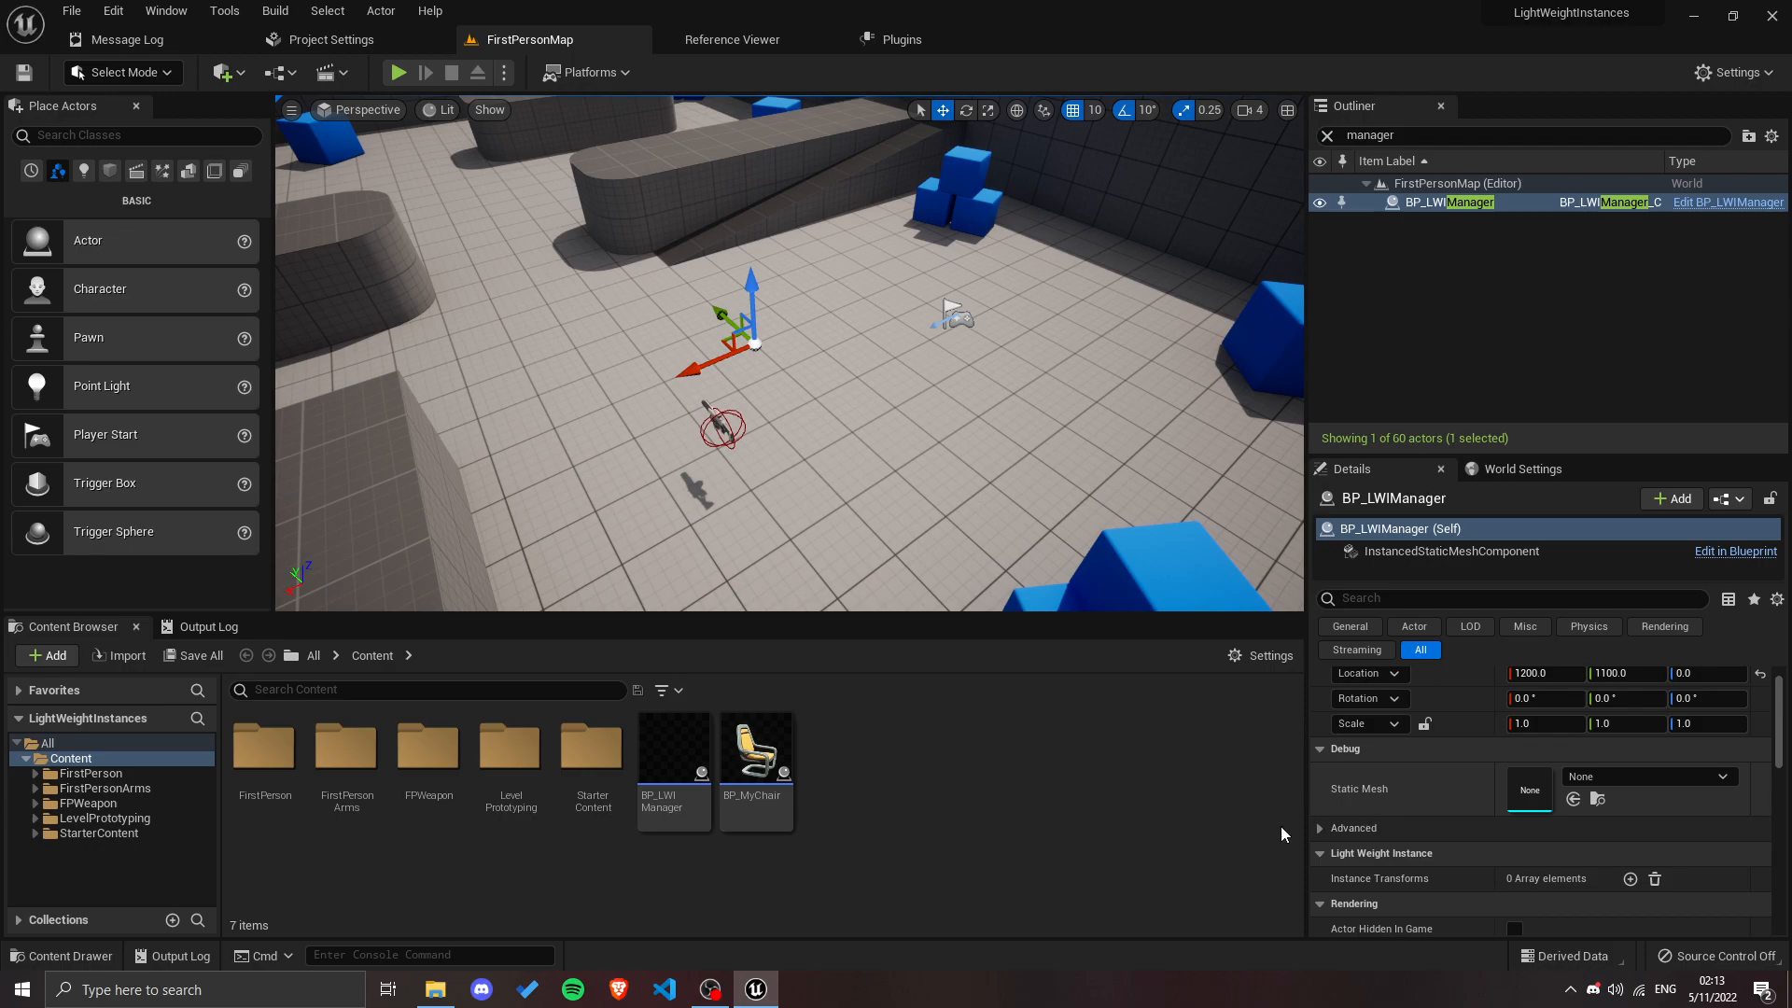
Step: Place two BP_MyChair actors on the floor at about (1160, 840, 0) and (1160, 680, 0)
drag(766, 791, 850, 387)
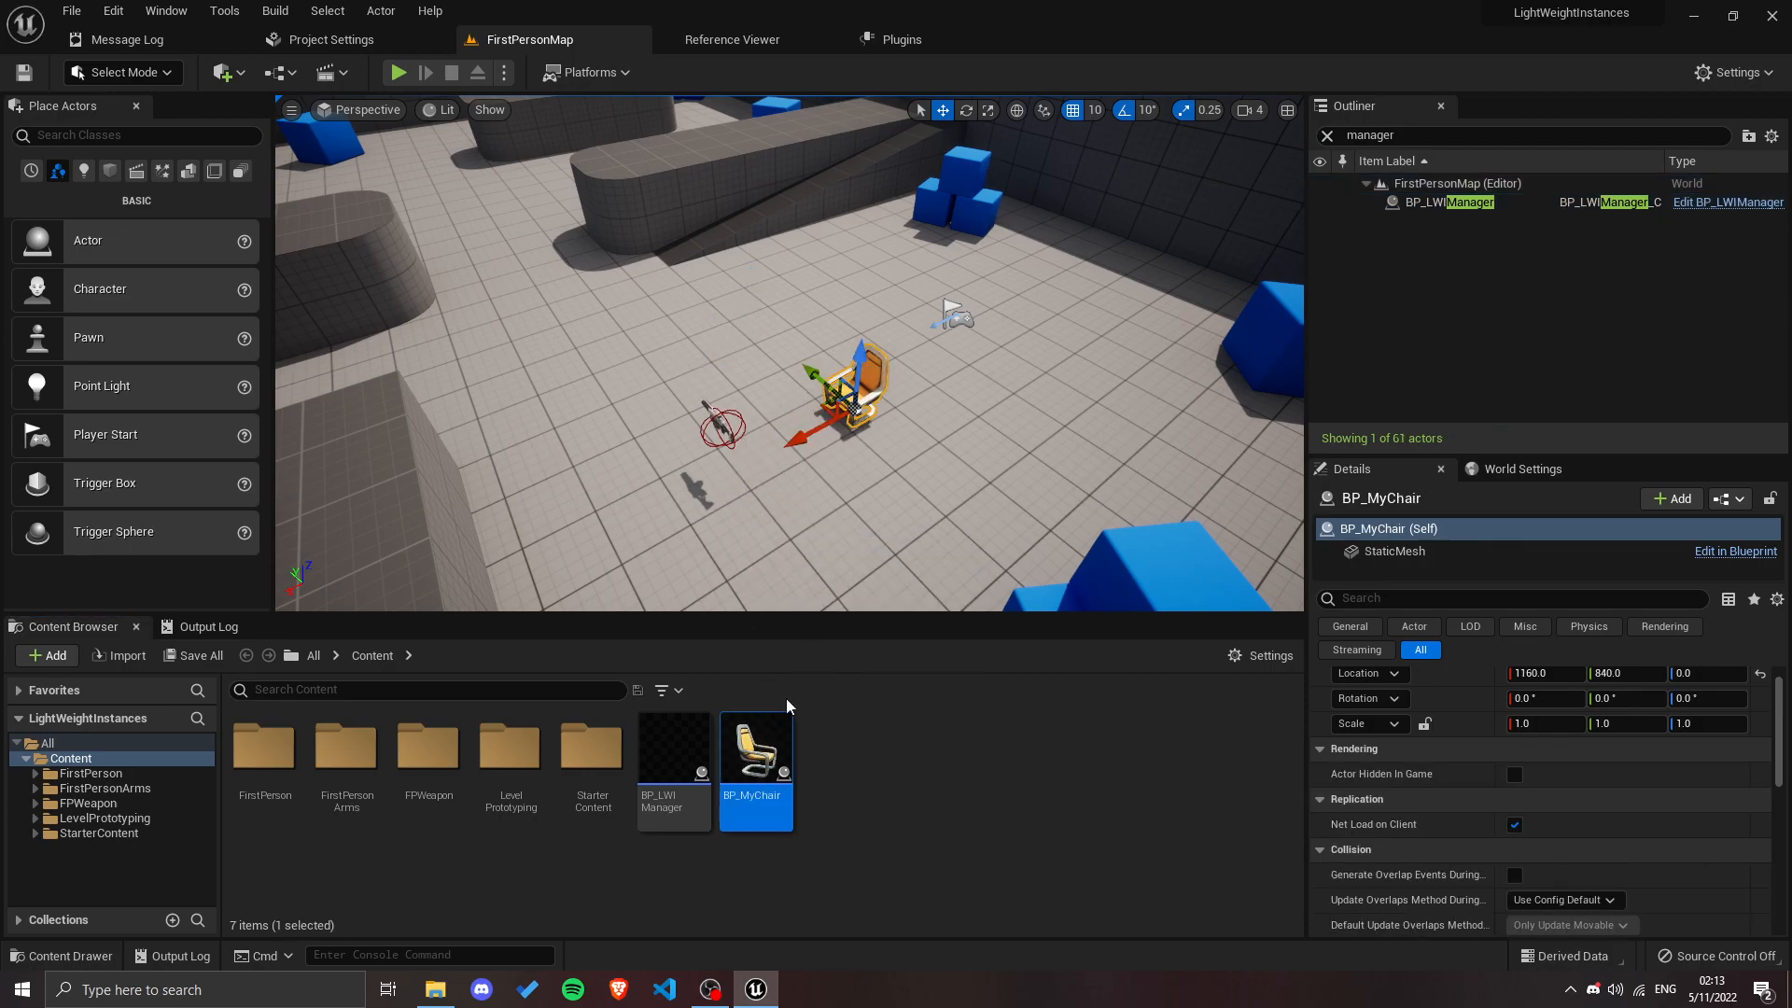
drag(752, 765, 924, 462)
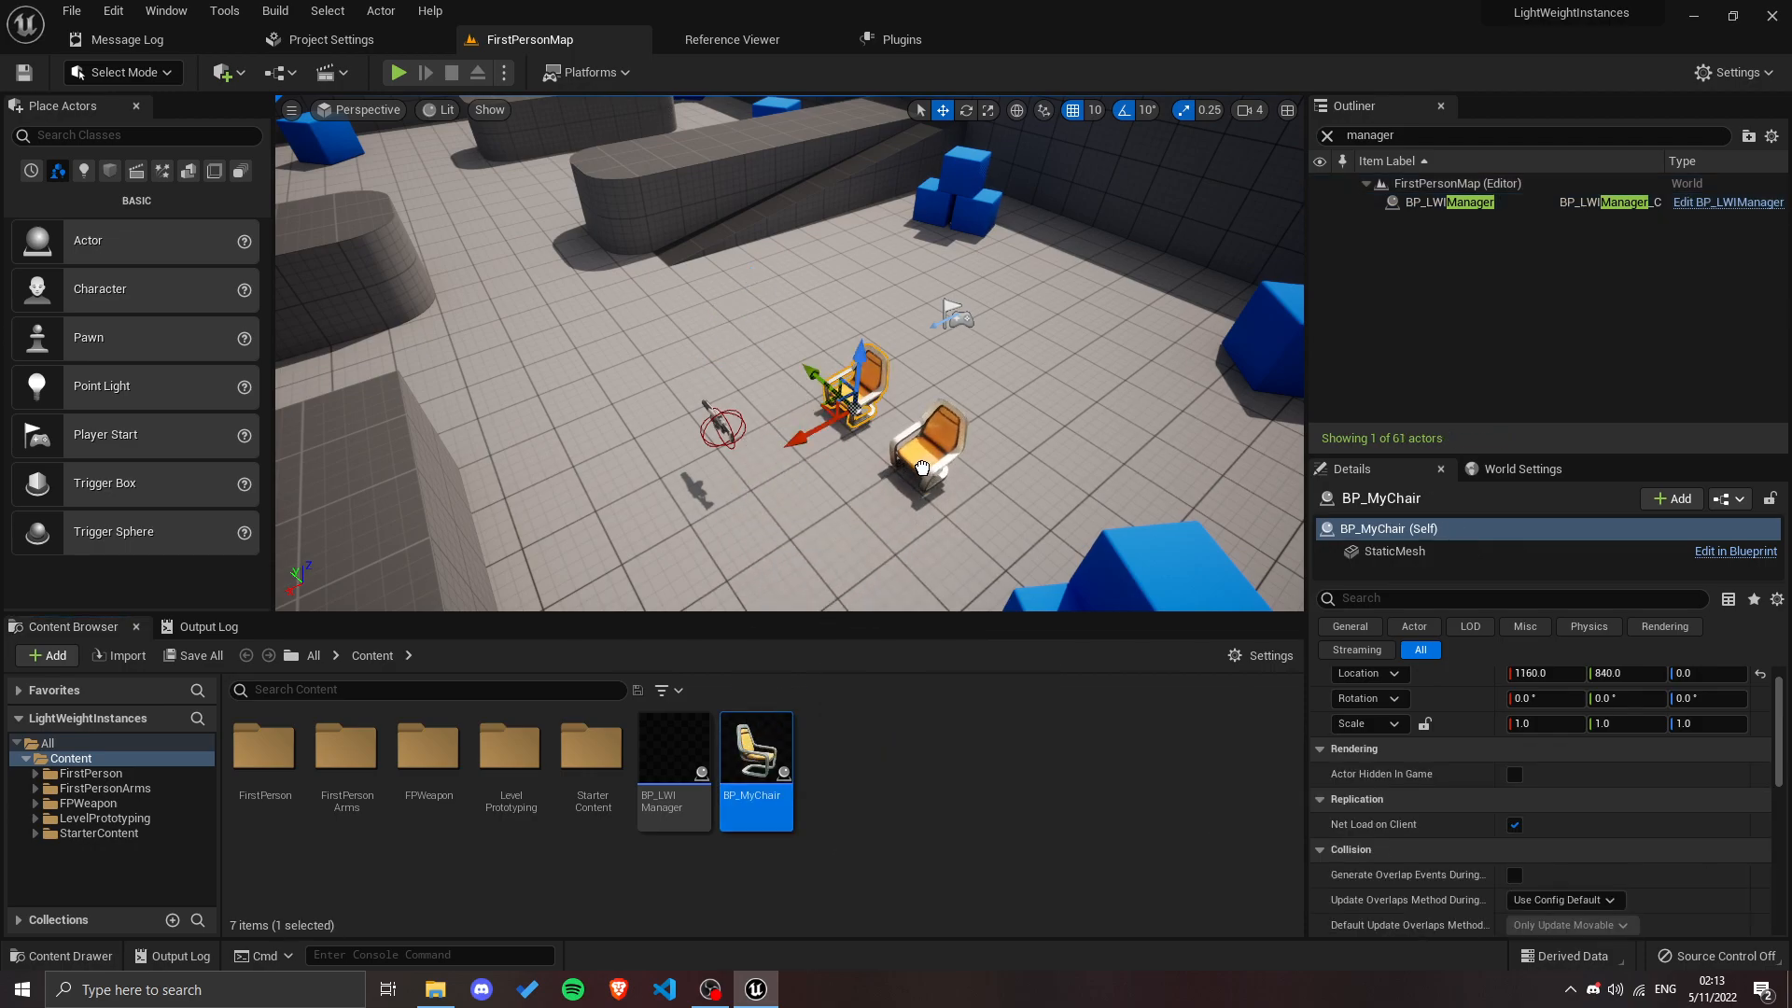
Step: Select both BP_MyChair actors and convert them to light weight instances
click(849, 394)
ctrl+click(924, 457)
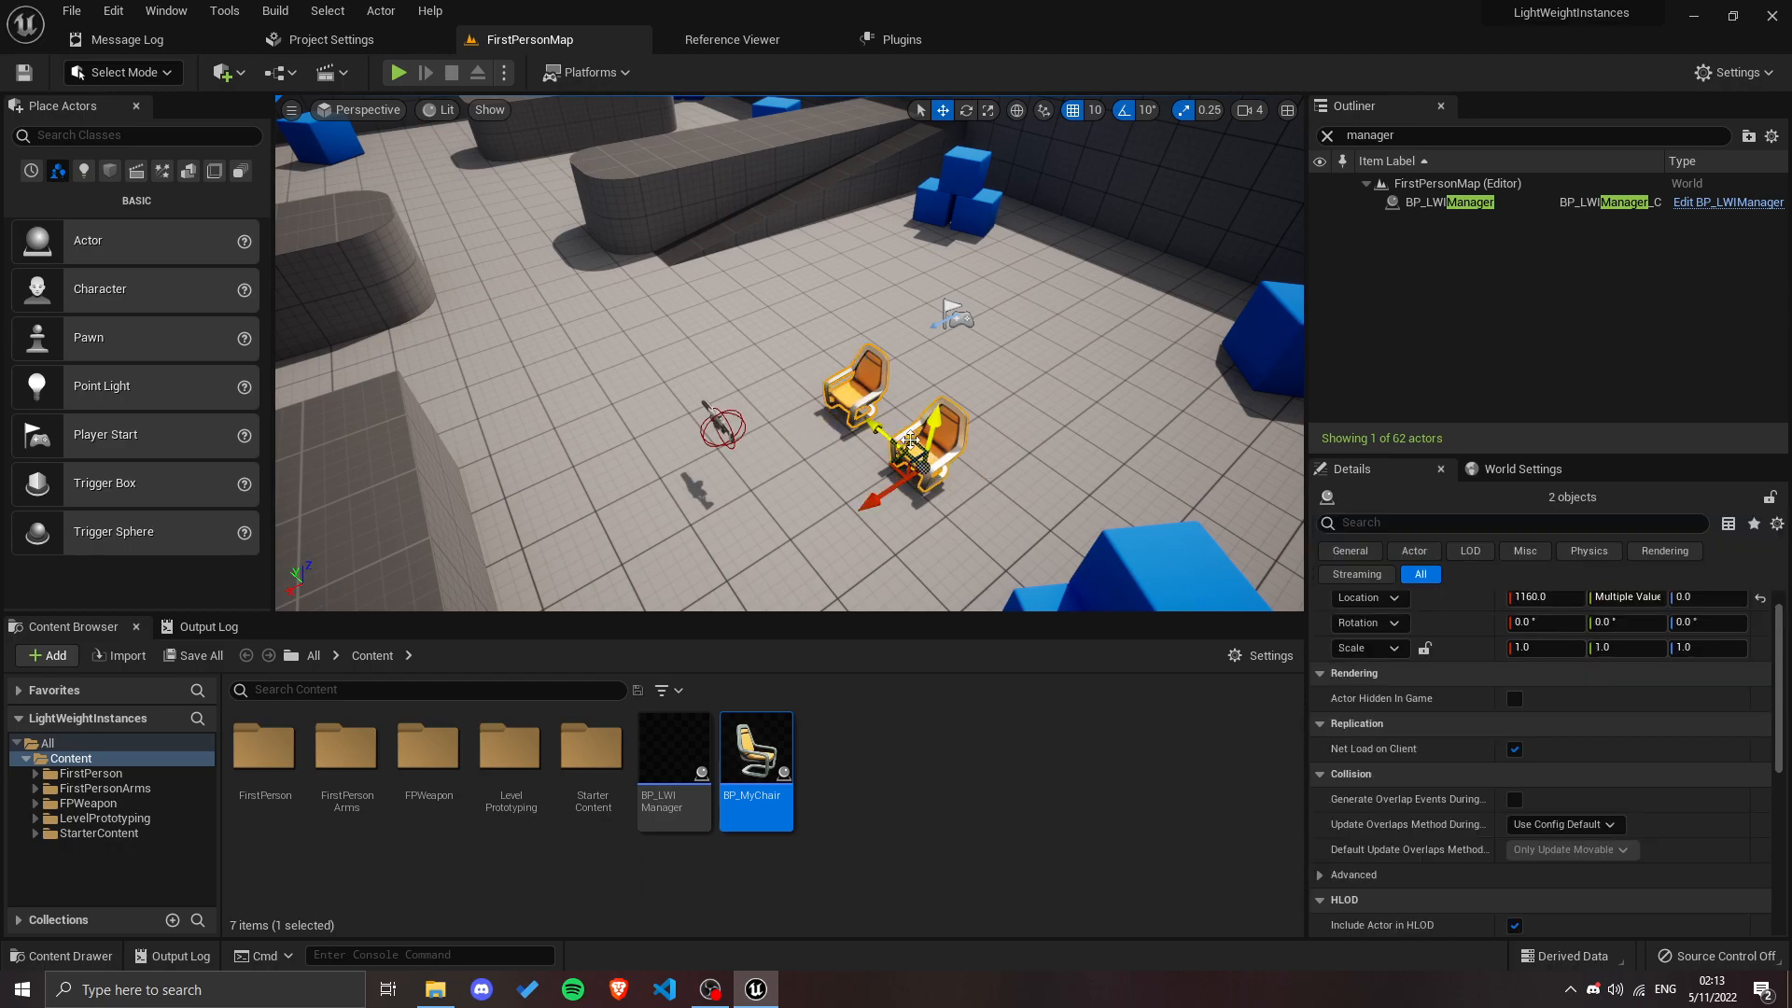
click(383, 11)
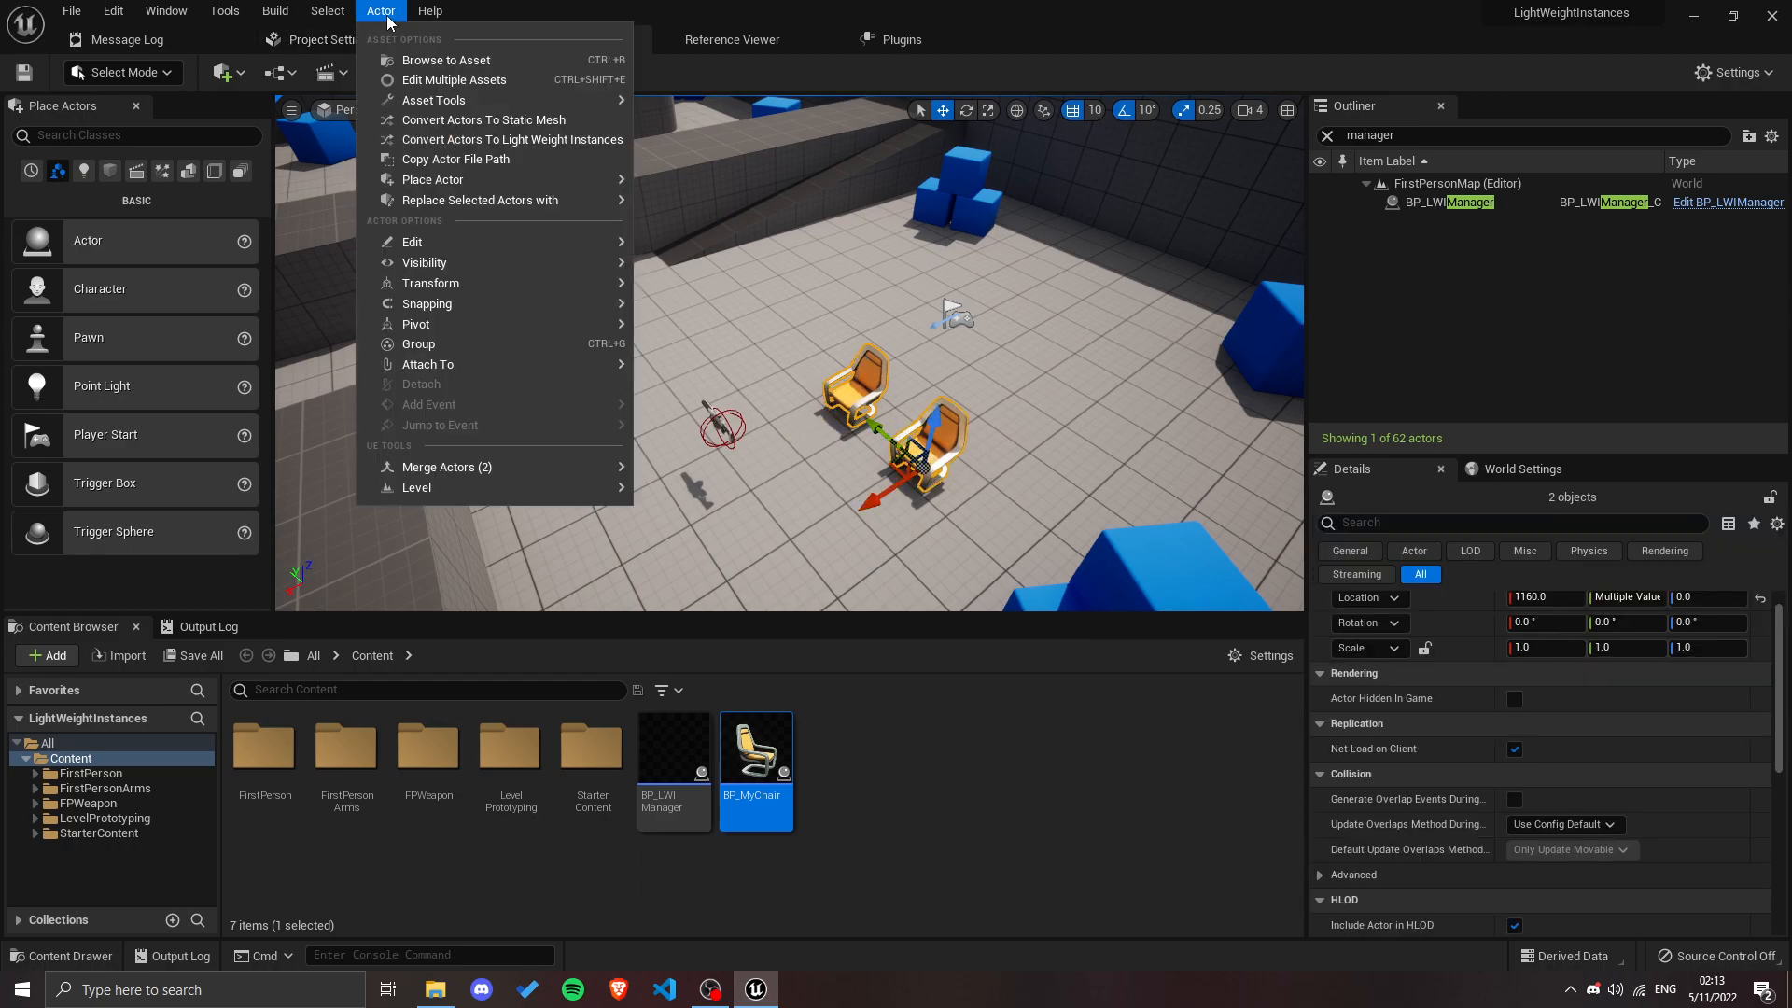
click(525, 143)
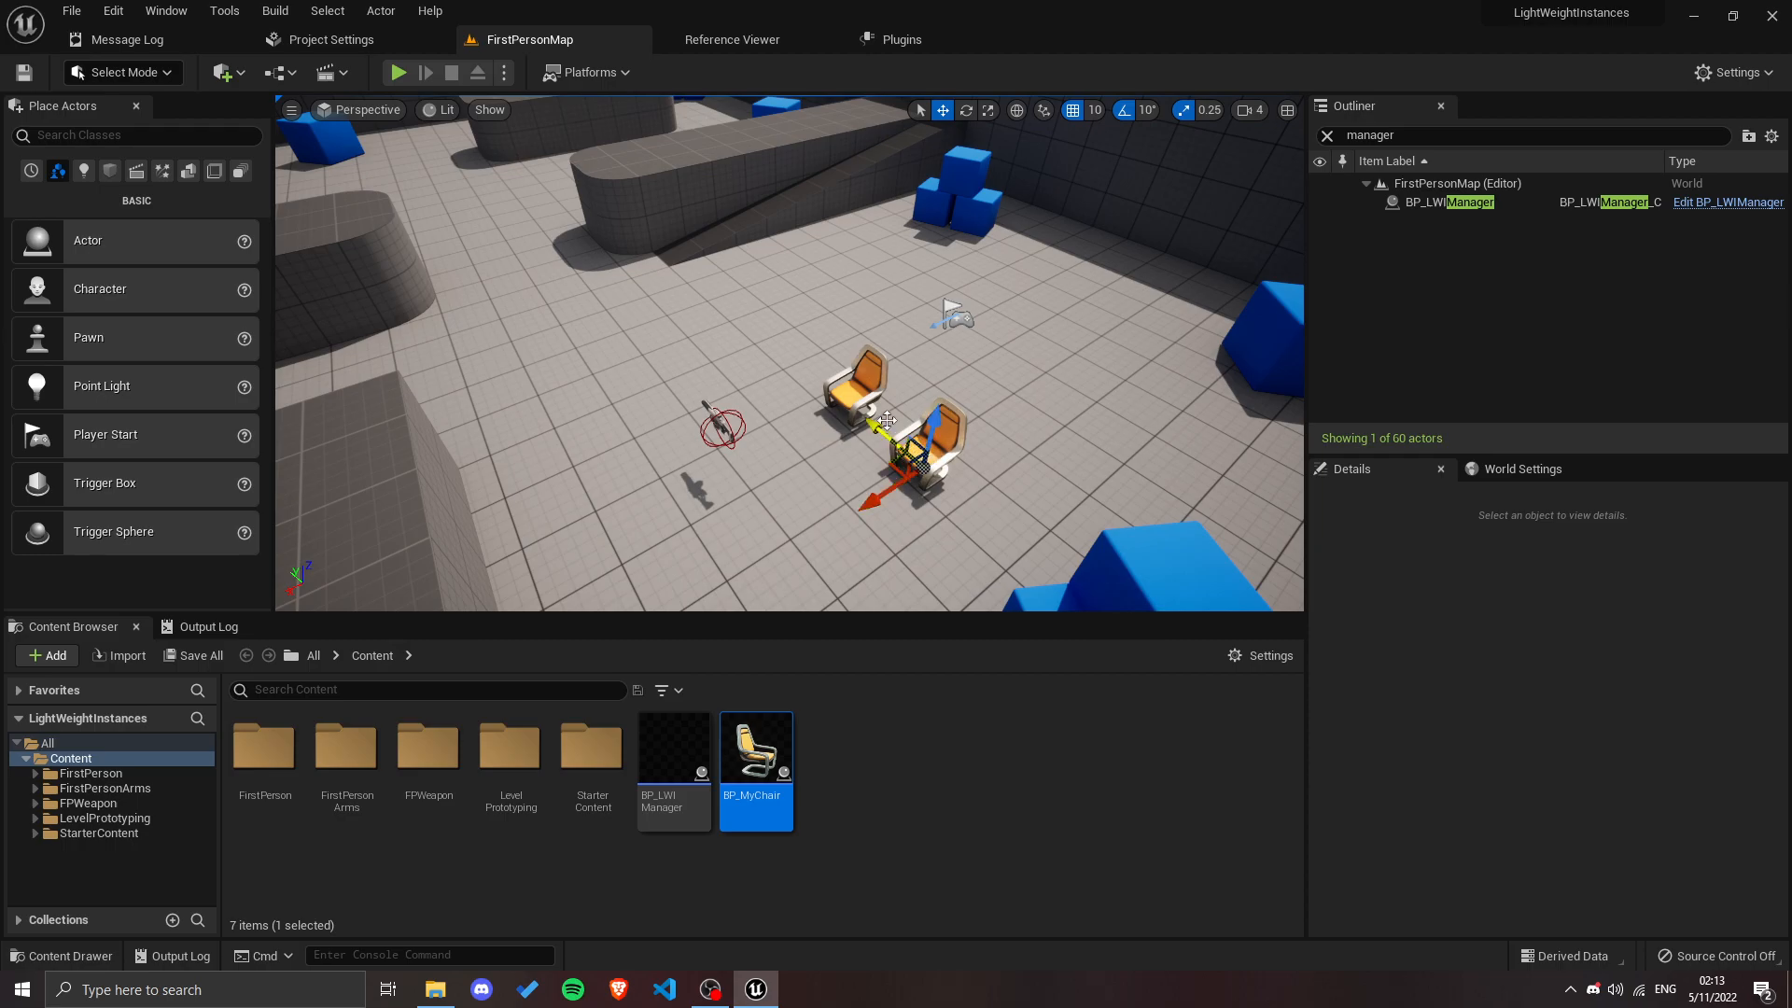
Step: Select BP_LWIManager and expand its Instance Transforms array to examine the Index [0] transform
click(1456, 202)
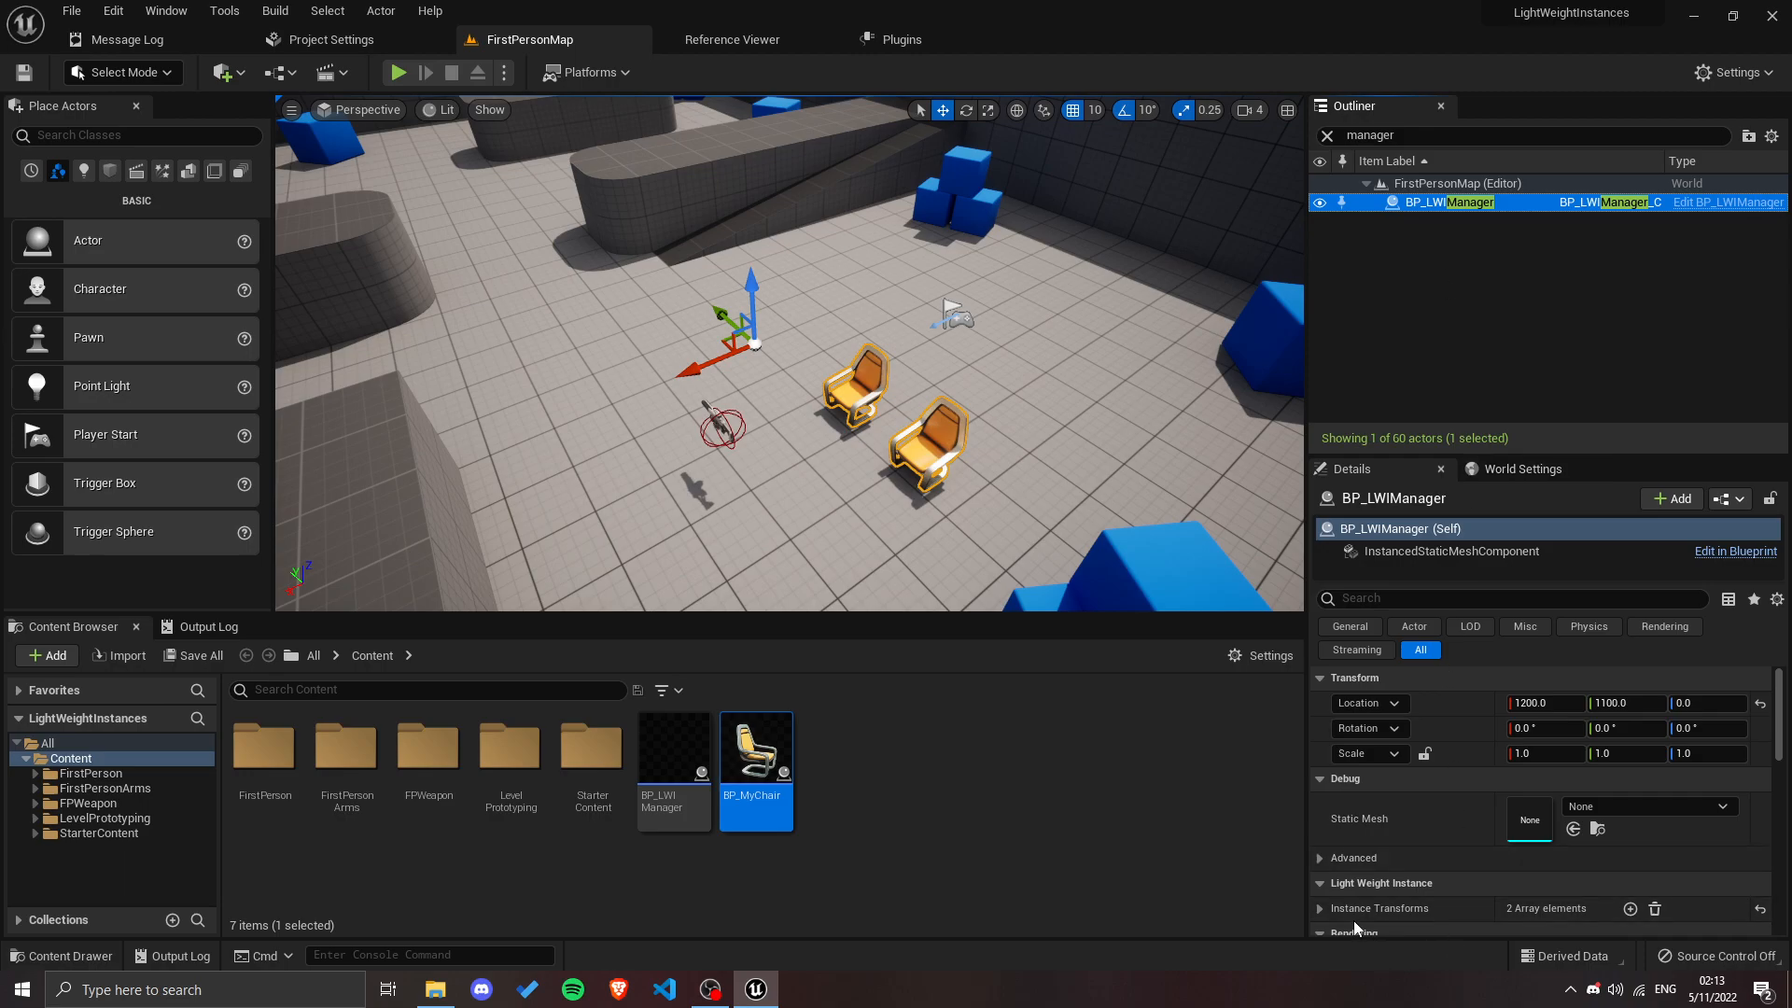
scroll(1397, 876, down, 3)
click(1321, 789)
click(1337, 815)
scroll(1344, 845, down, 1)
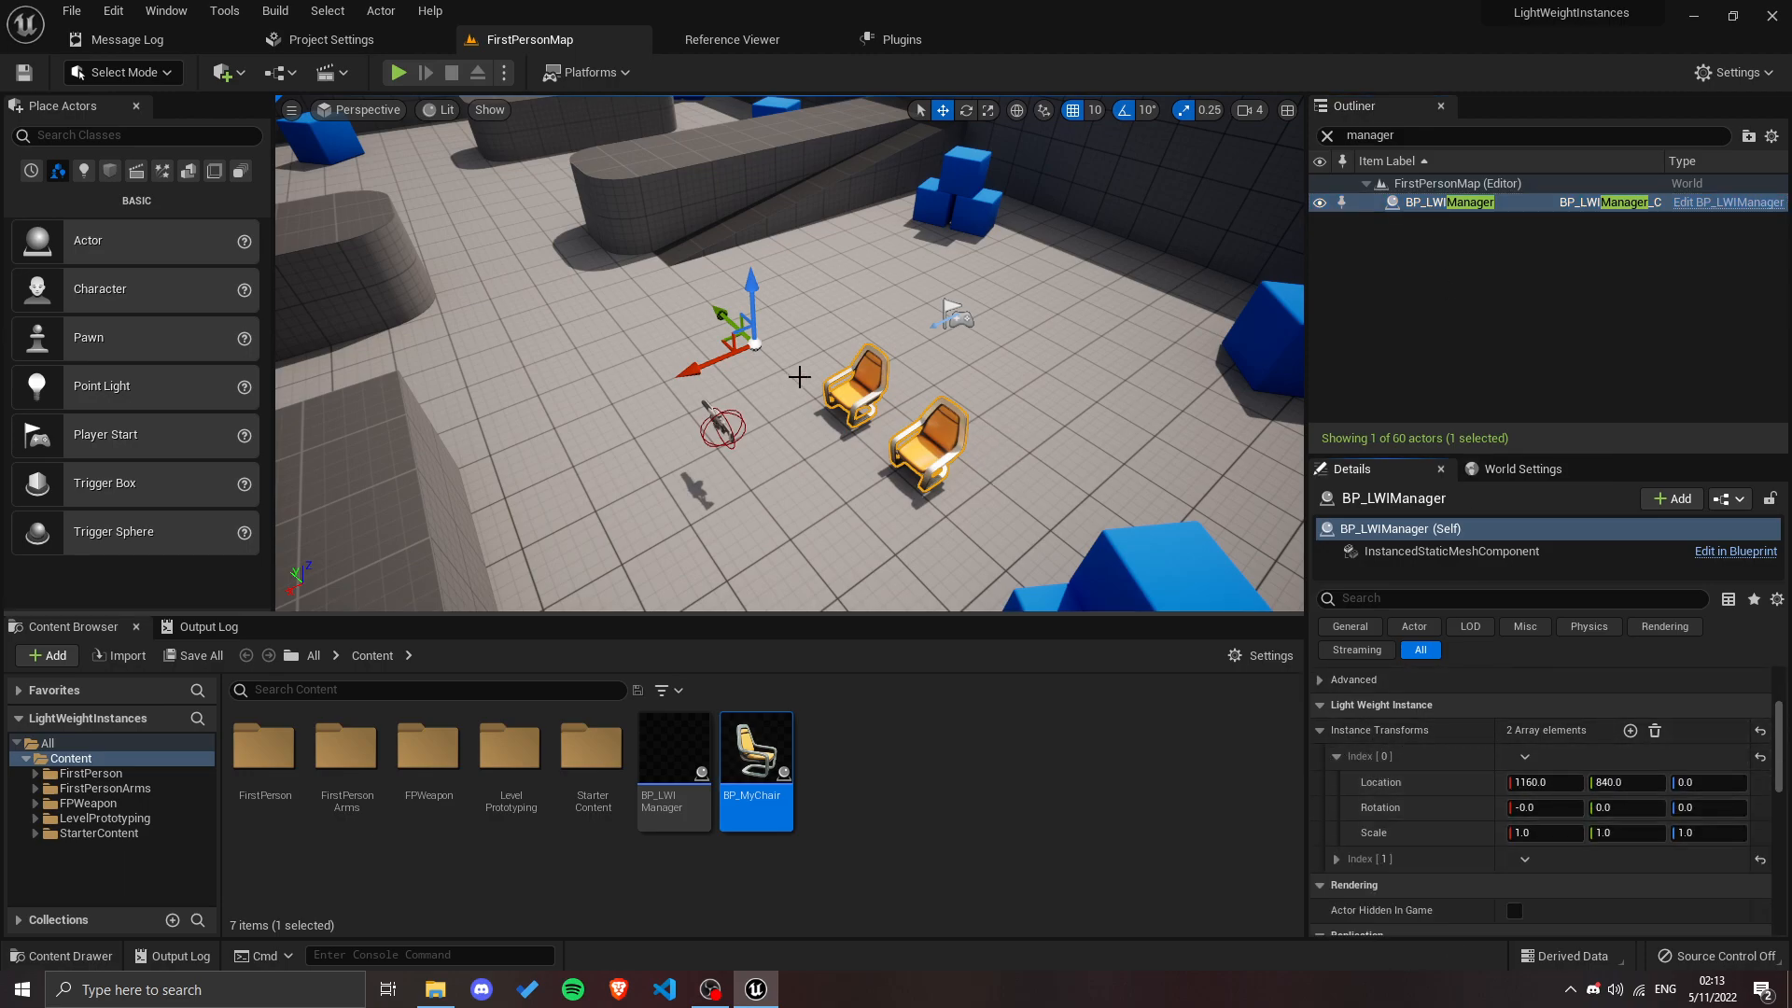
Step: Select the chair instance farther from the rifle and expand its Transform to examine its location, rotation and scale
click(1426, 325)
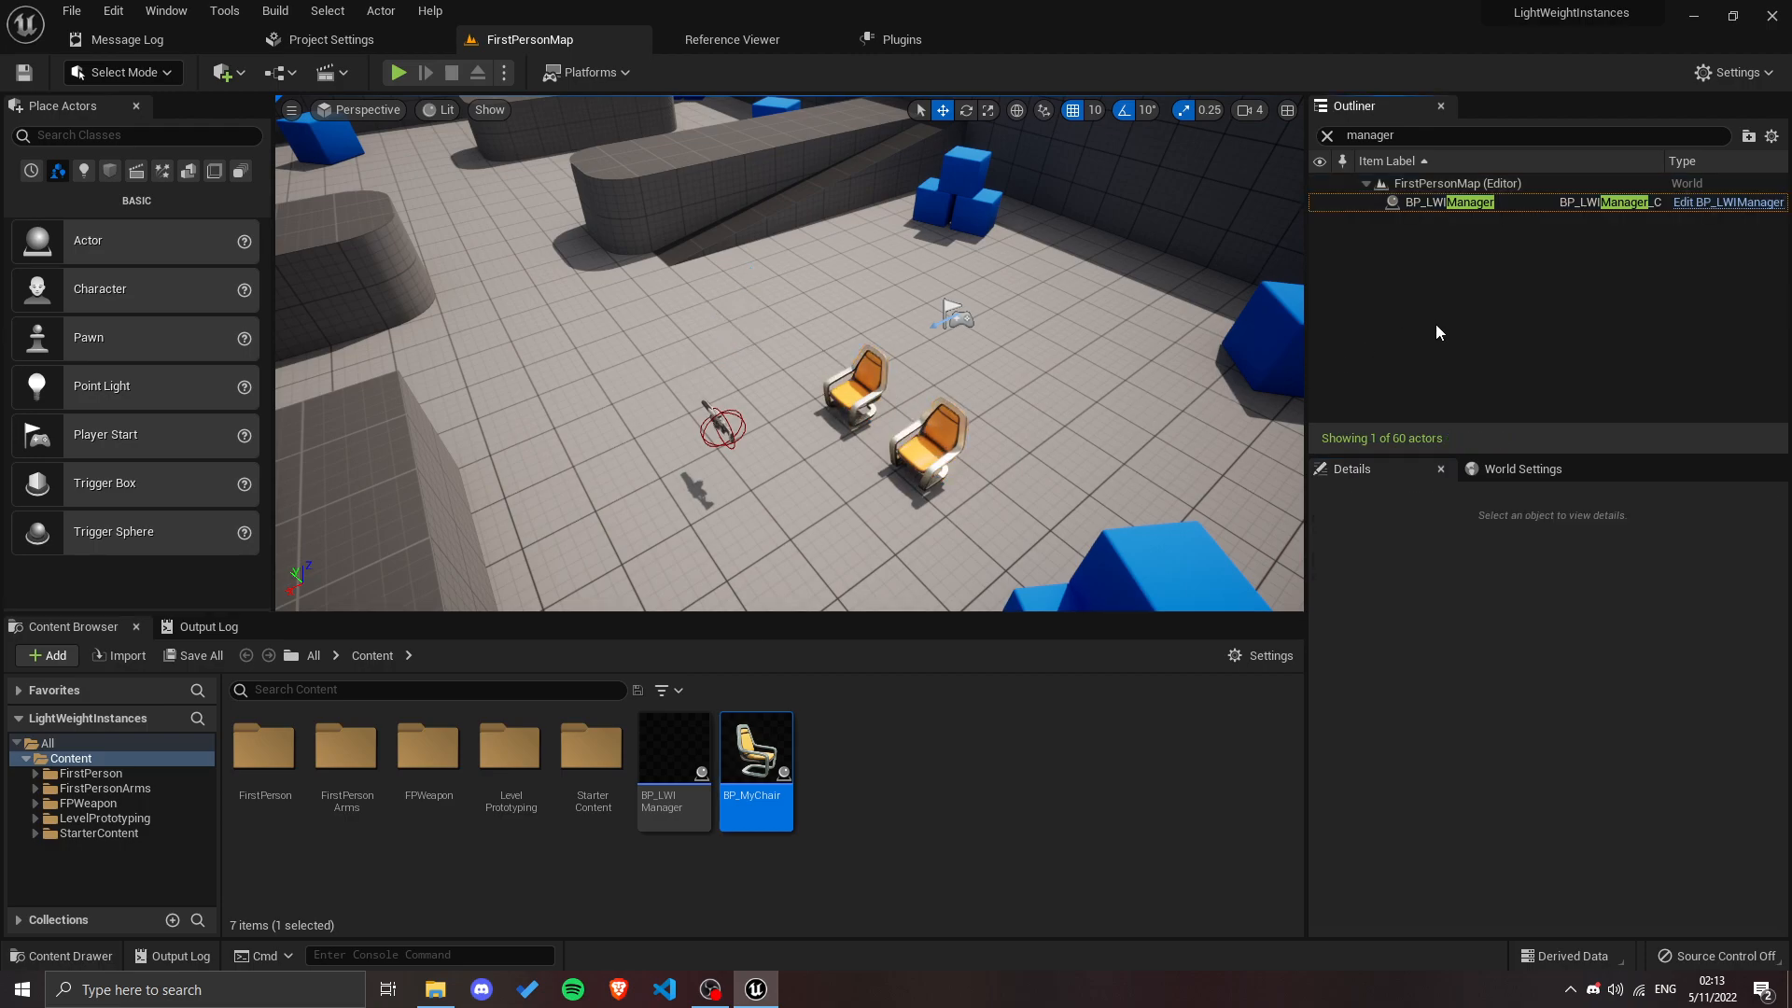
click(927, 446)
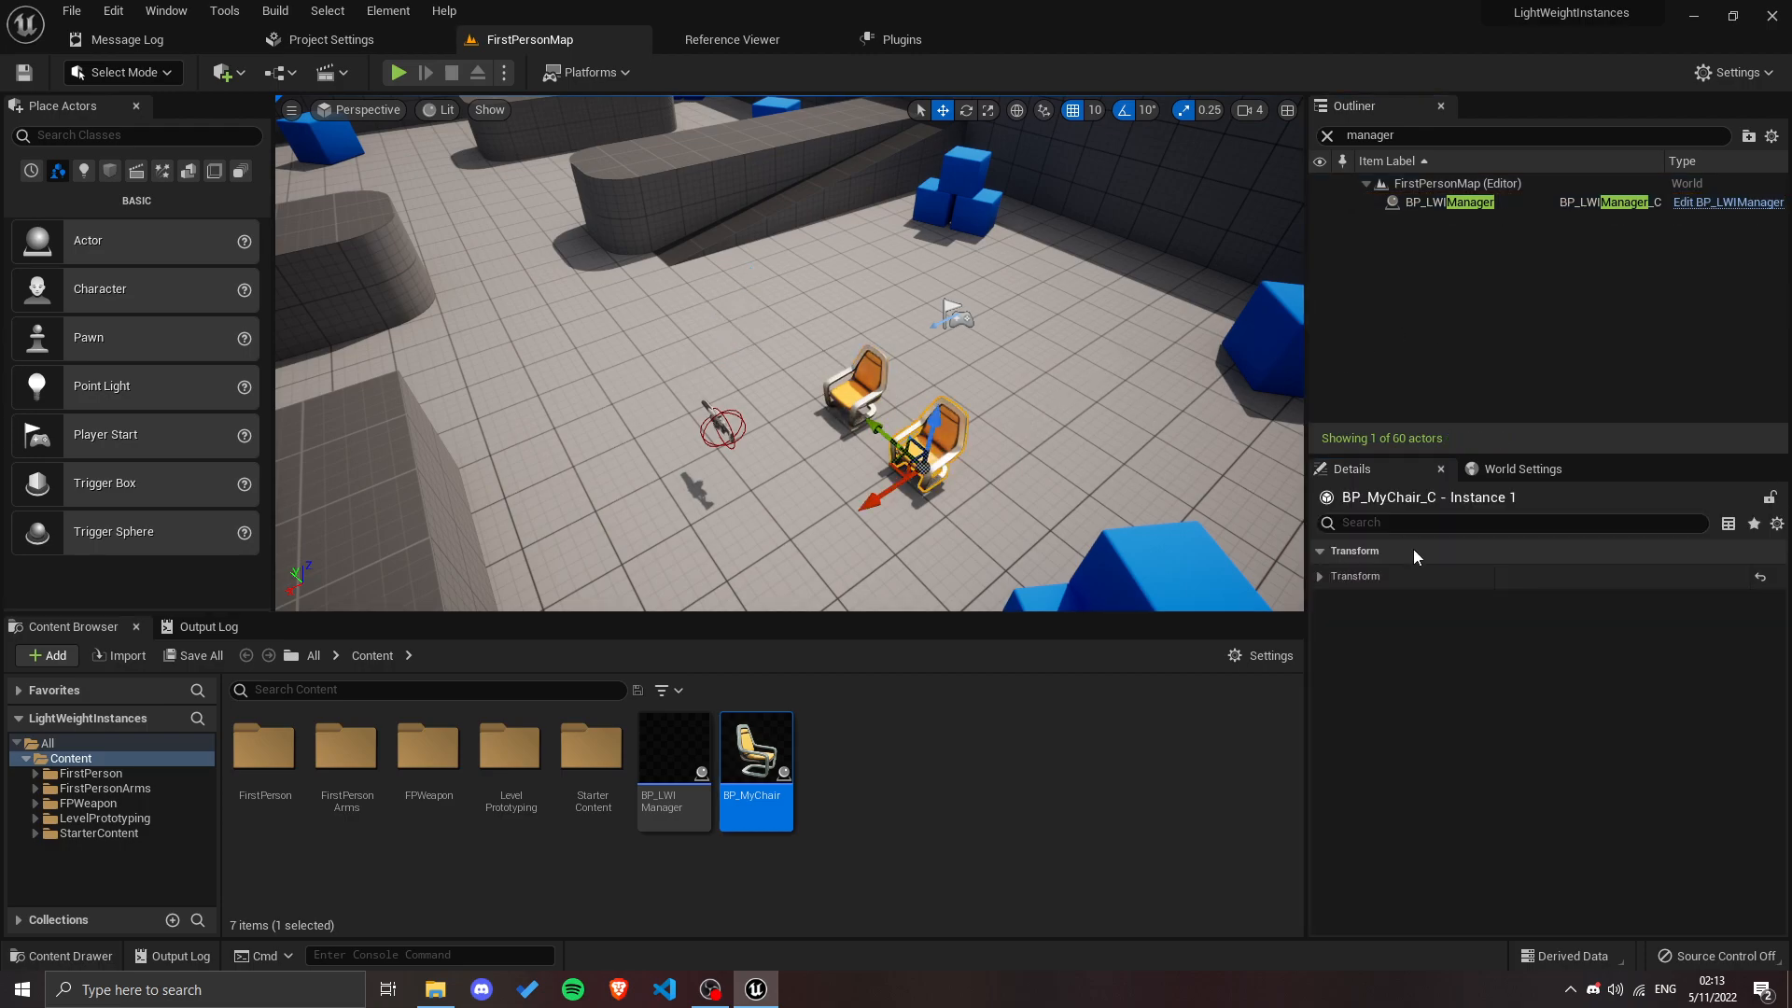
click(1322, 577)
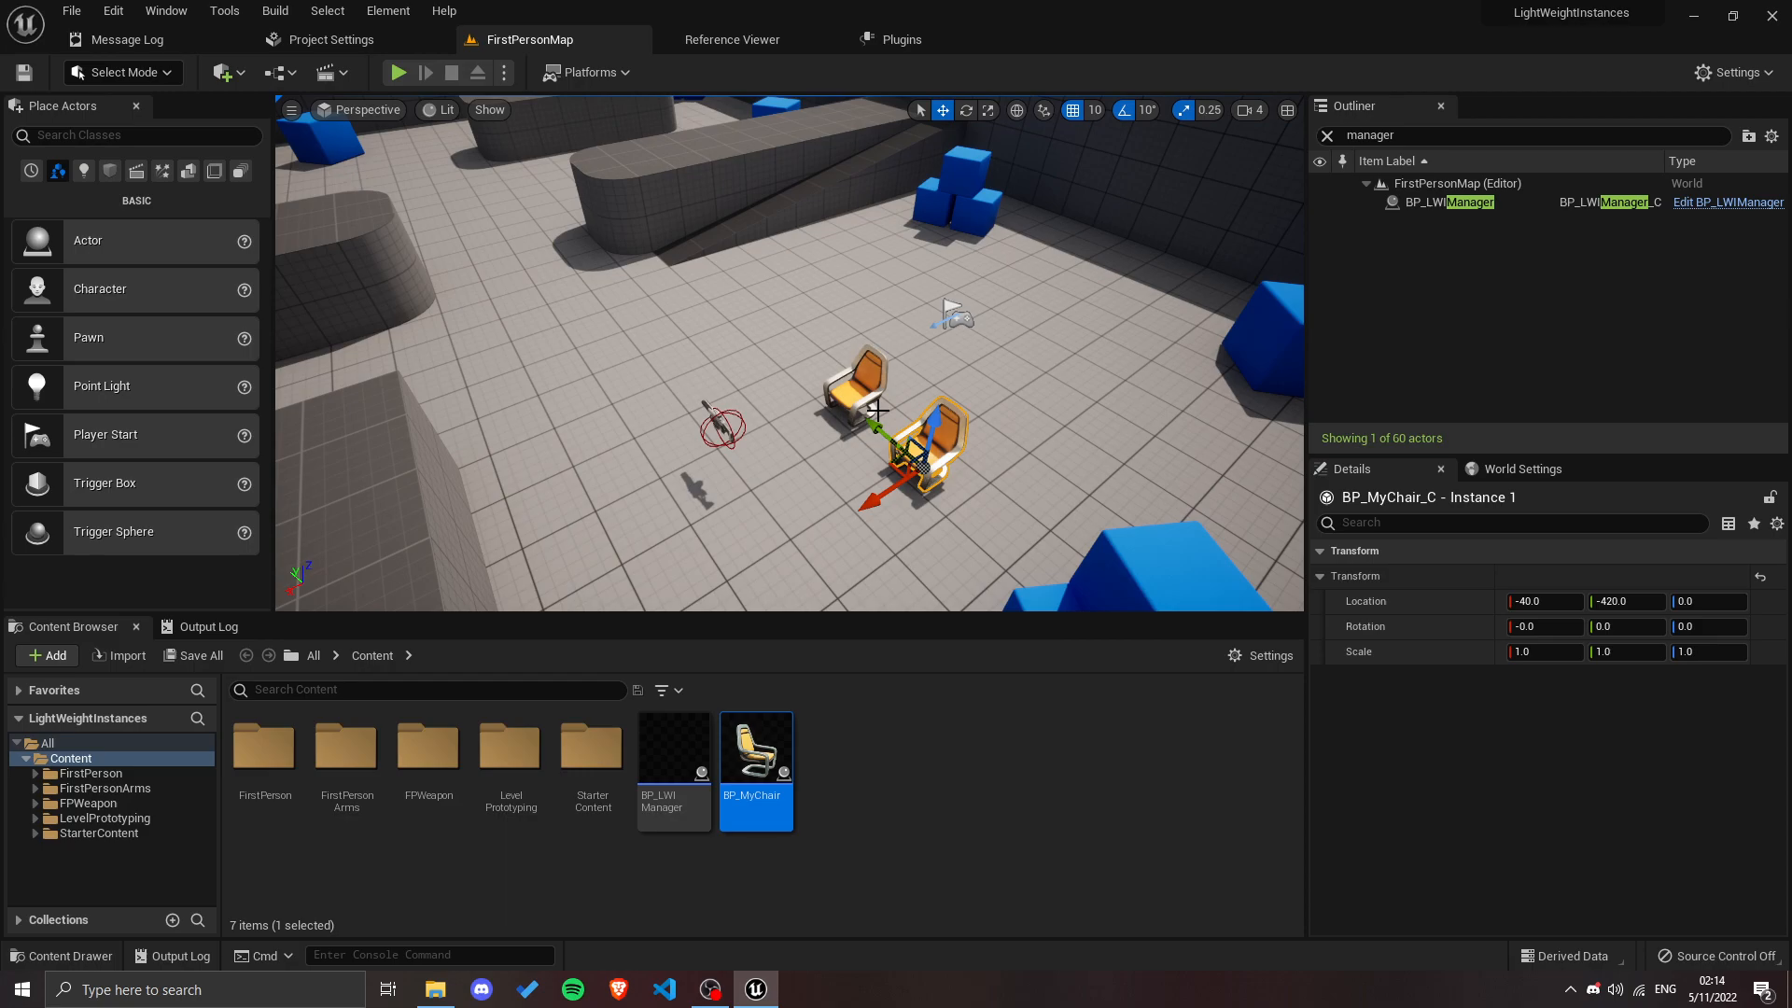
key(a)
right_drag(880, 324, 881, 324)
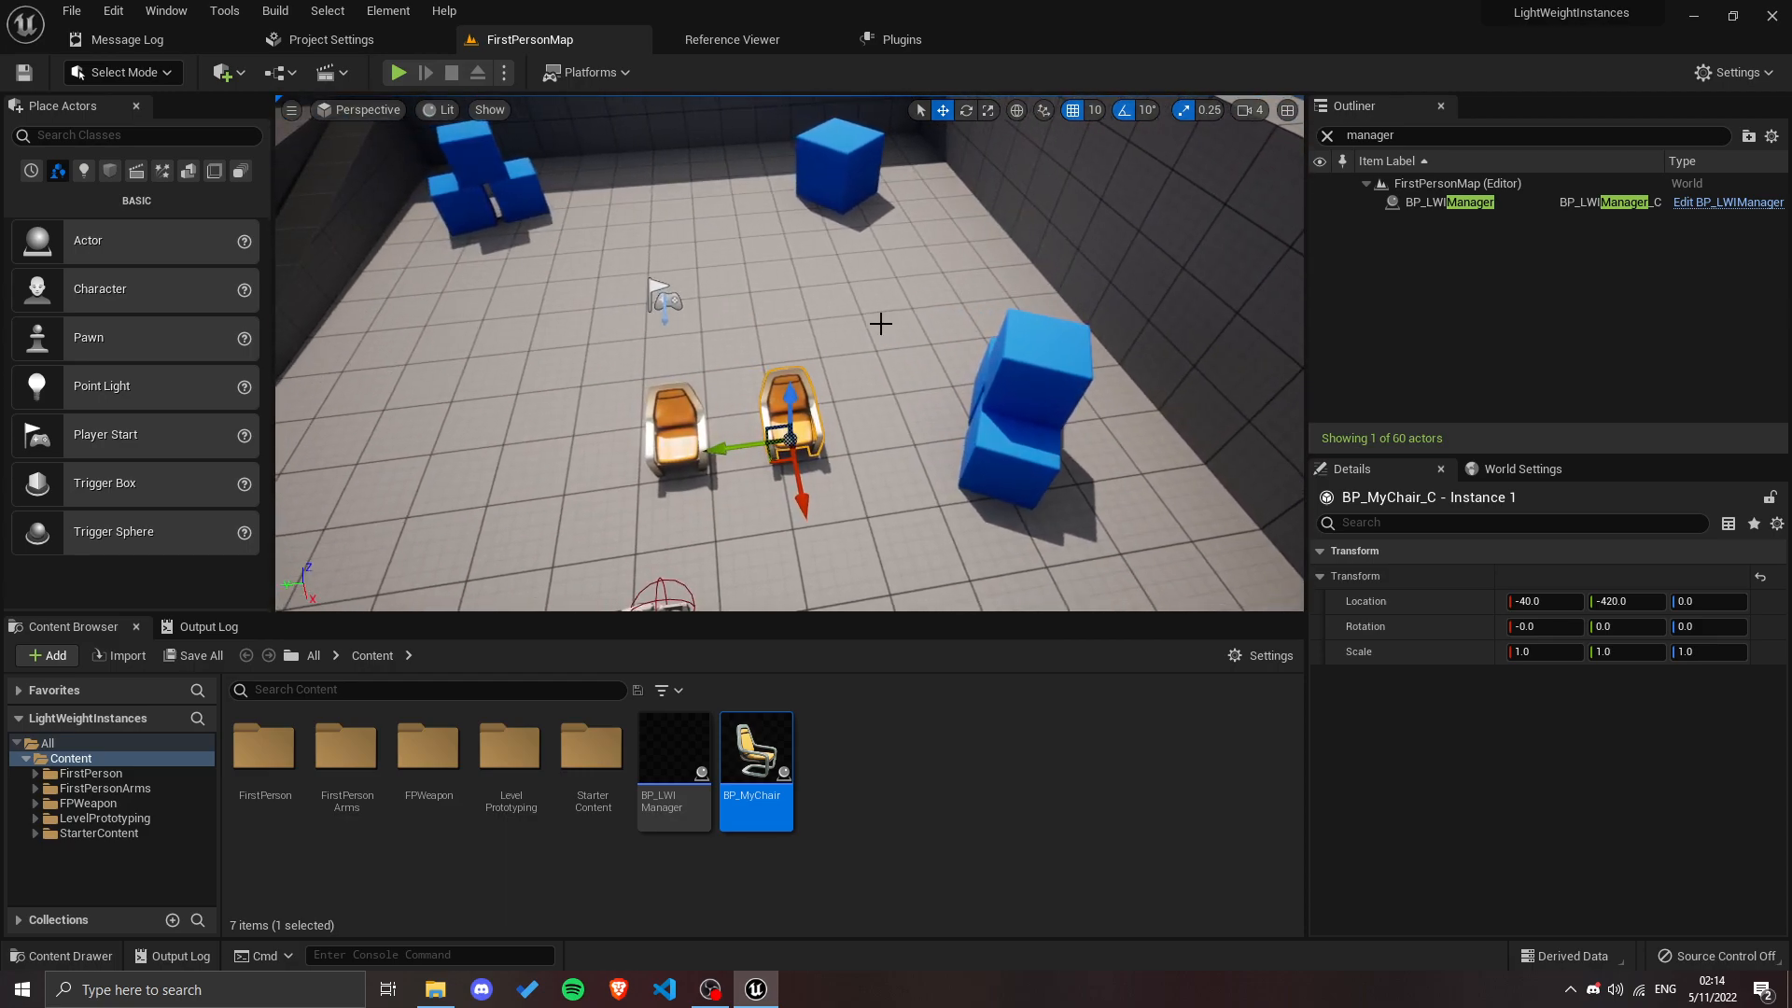